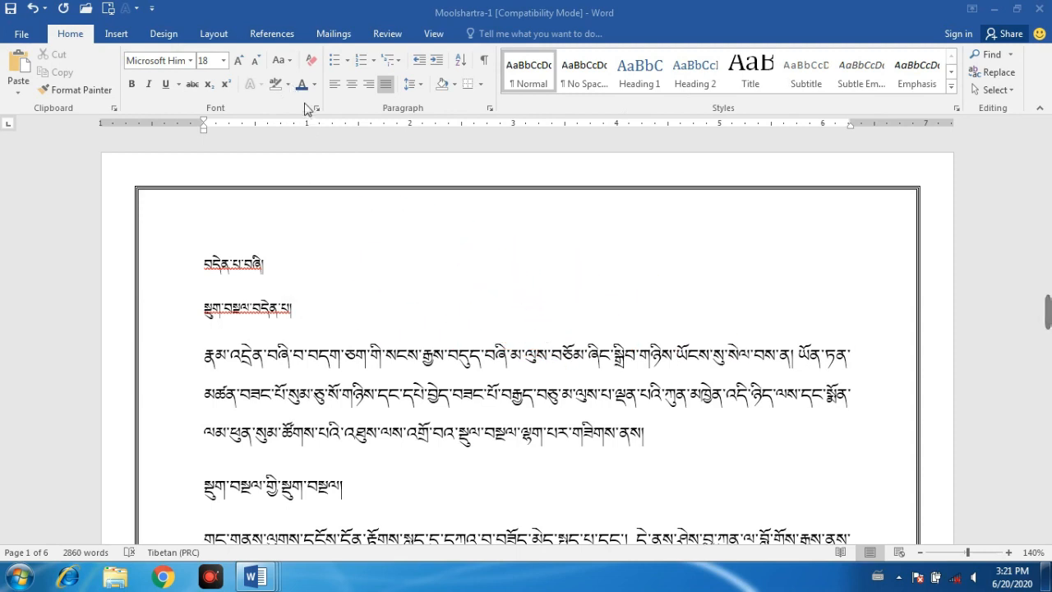
Step: Highlight the first two headings and the first sentence of the opening paragraph in turquoise
click(290, 85)
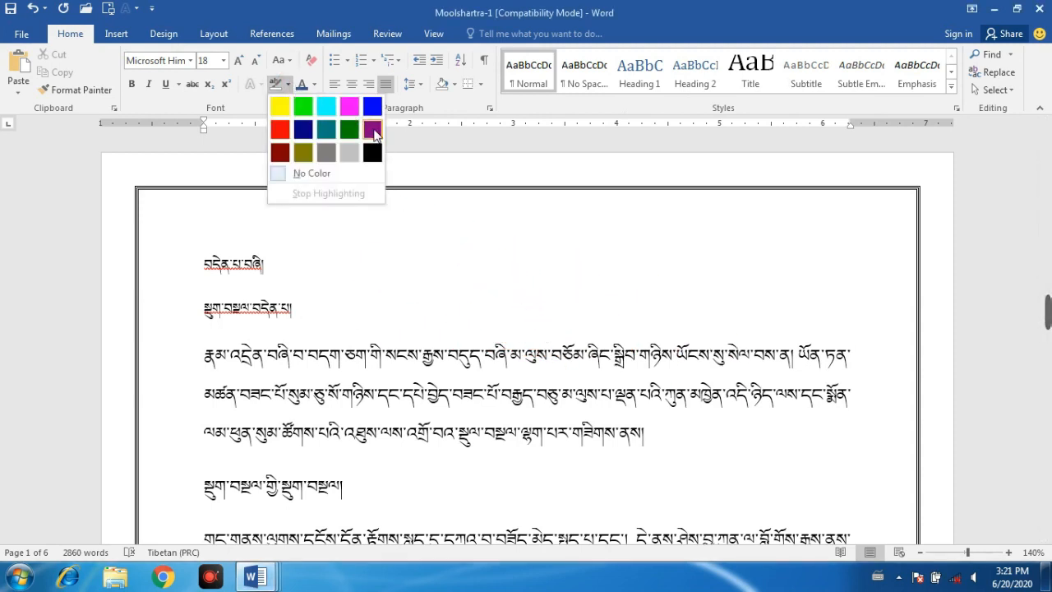
click(327, 107)
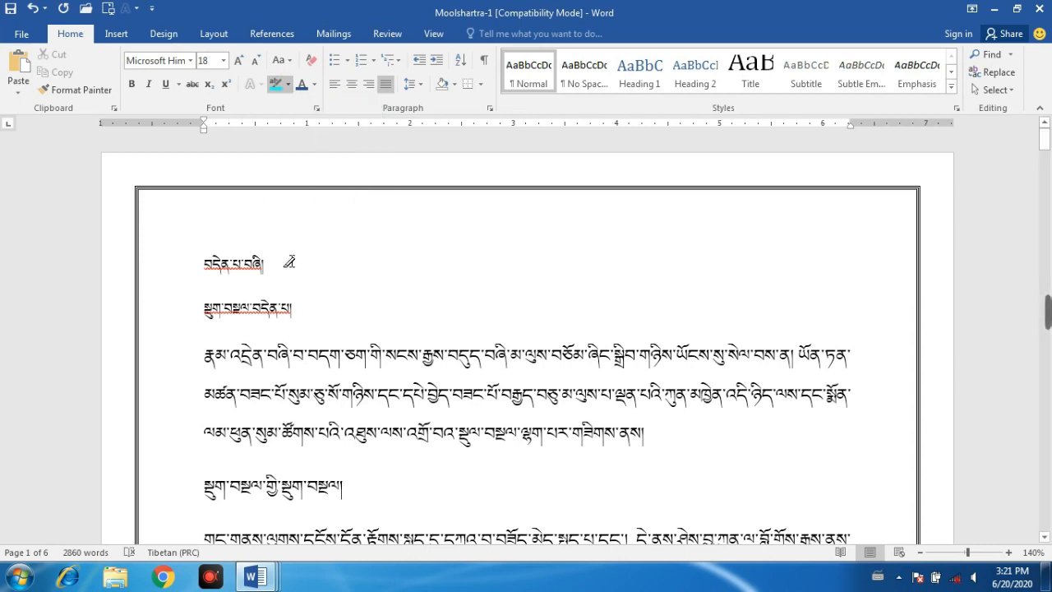
drag(278, 260, 184, 259)
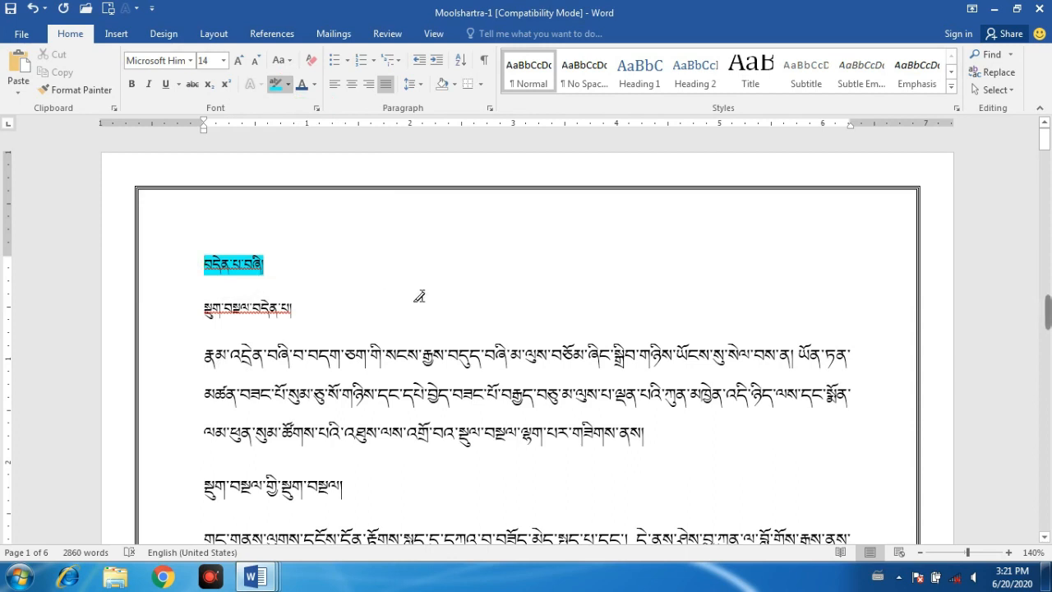
scroll(418, 294, down, 3)
scroll(418, 288, up, 3)
double_click(253, 307)
double_click(411, 355)
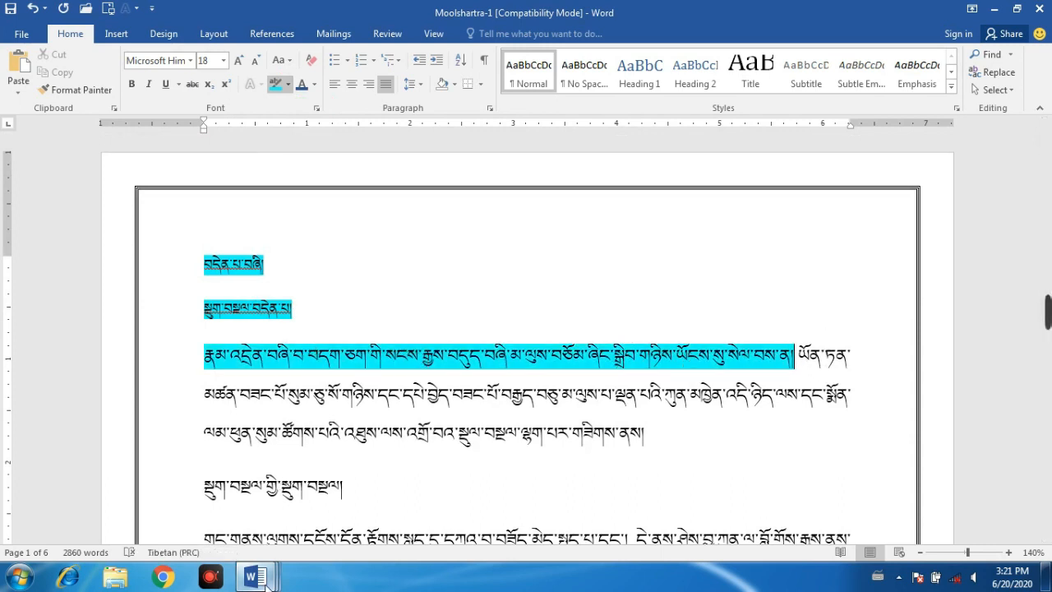
Step: In the OLD MAN AND THE SEA document, highlight "presented", "as lord as Jesus was" and "hooked by Santiago, it" in turquoise
click(94, 493)
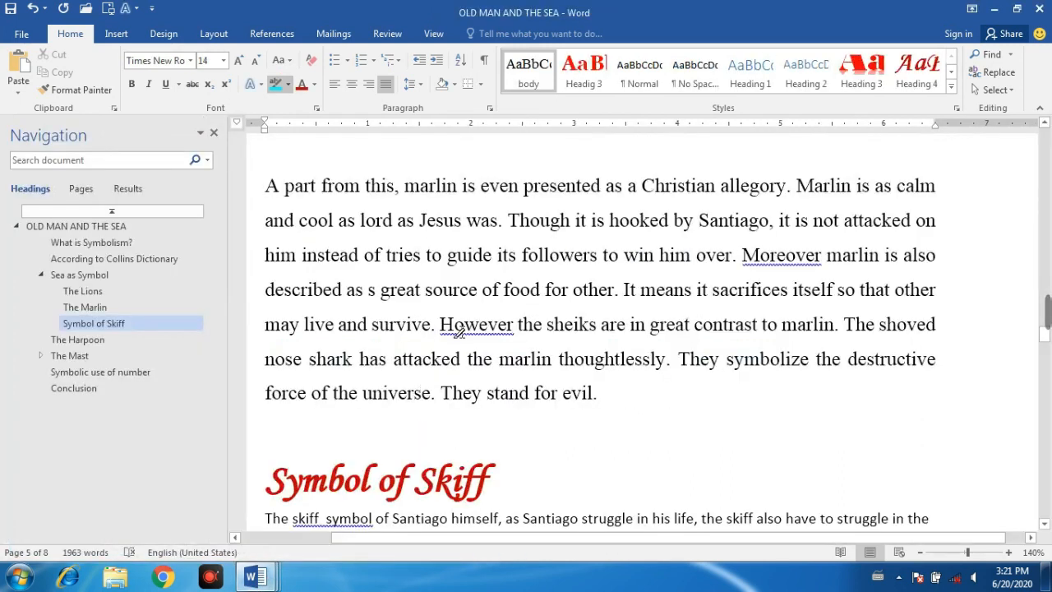
scroll(460, 331, up, 3)
double_click(557, 336)
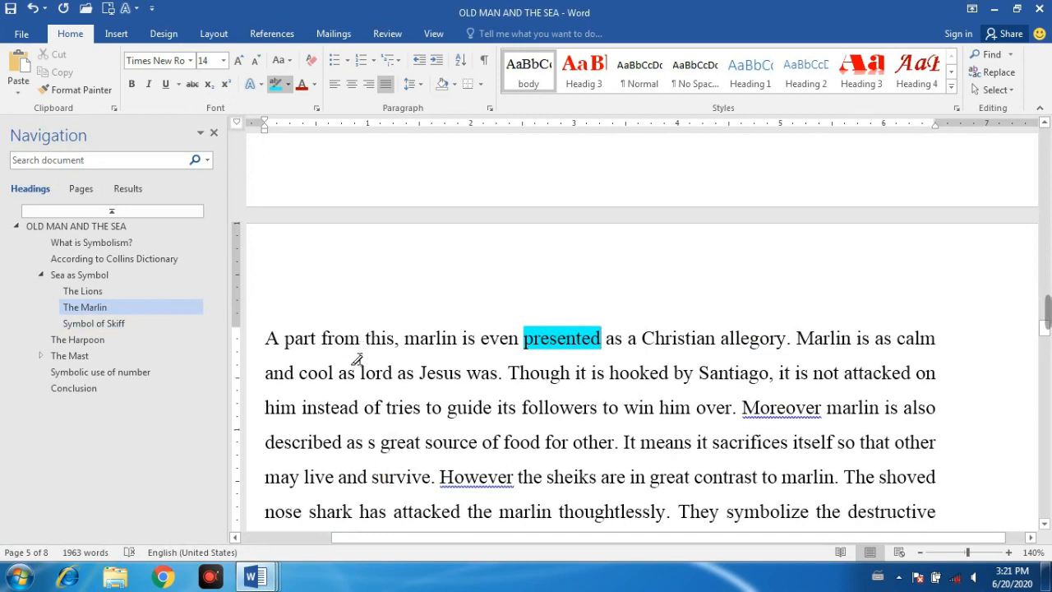
drag(349, 374, 487, 375)
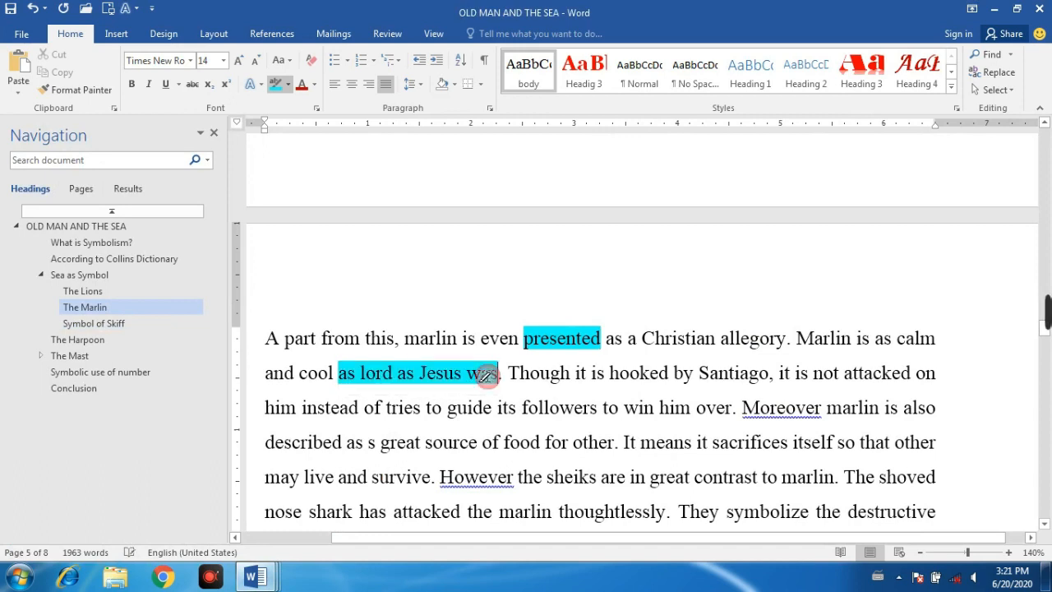
drag(610, 374, 783, 374)
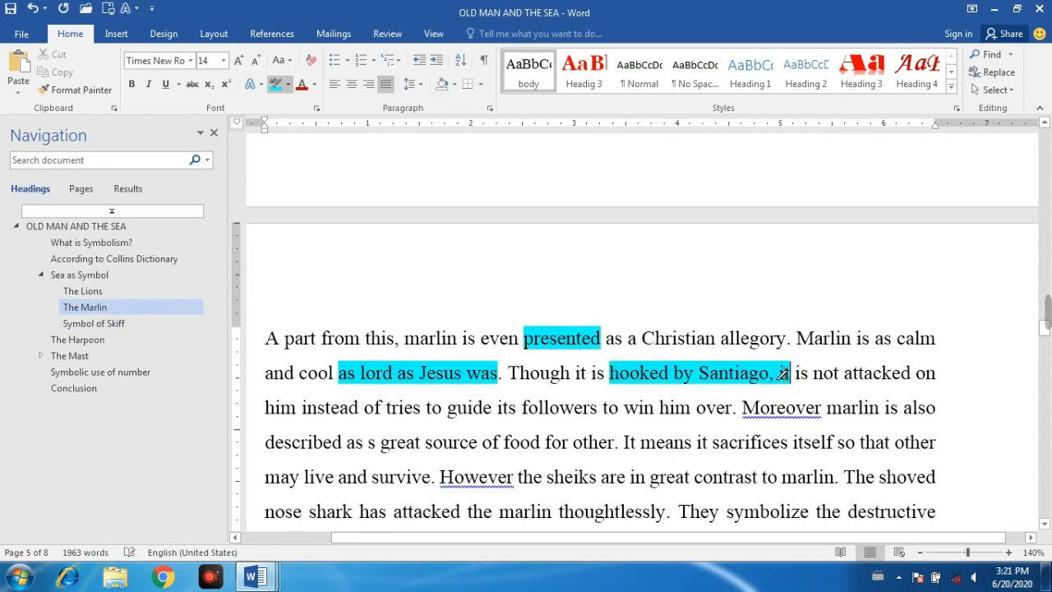
Step: Return to the Moolshartra-1 document and highlight a short phrase in the first line of the second body paragraph in turquoise
click(995, 9)
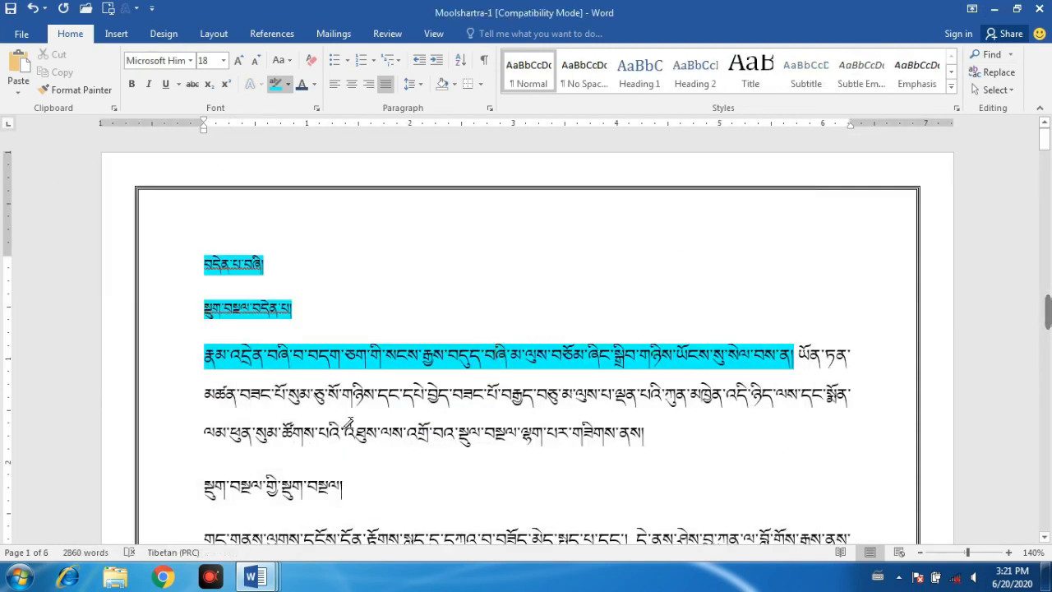
scroll(365, 397, down, 3)
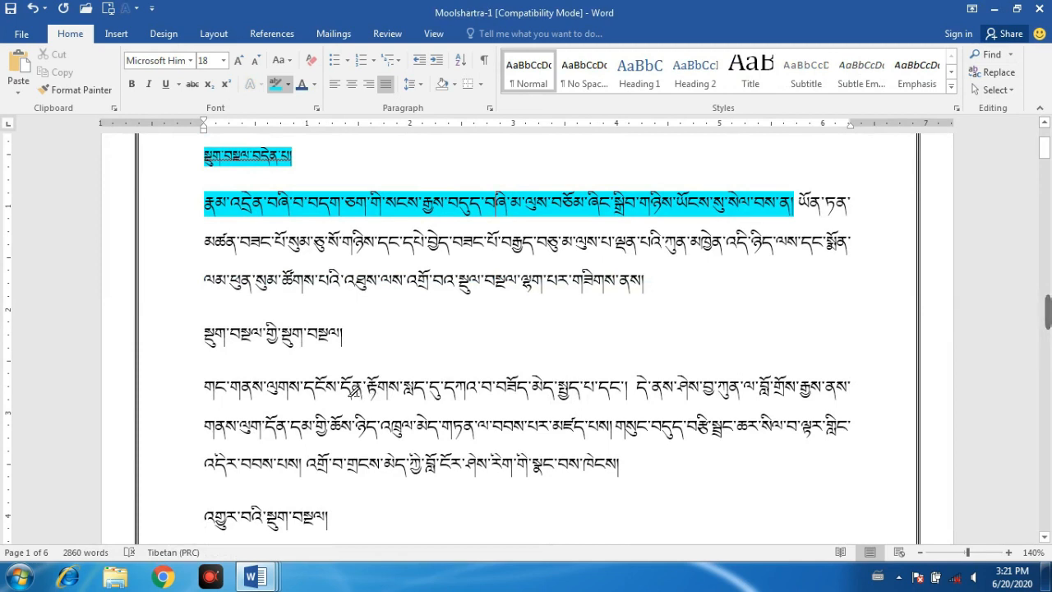
drag(340, 384, 403, 387)
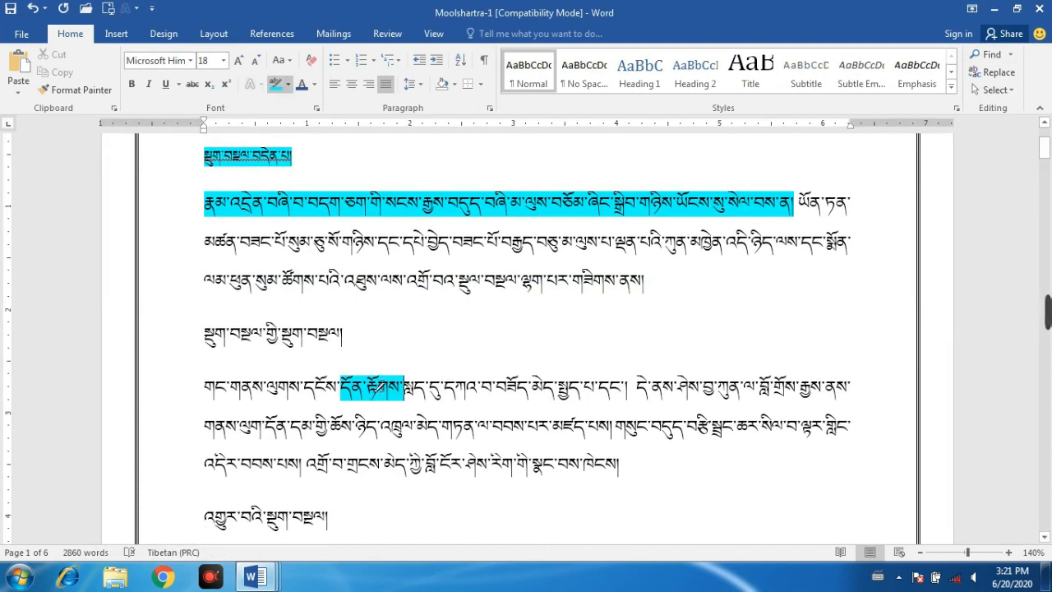
Step: Change the highlighter to yellow and highlight short phrases in the second and third body paragraphs
click(288, 84)
click(280, 106)
drag(567, 386, 627, 387)
scroll(429, 376, down, 3)
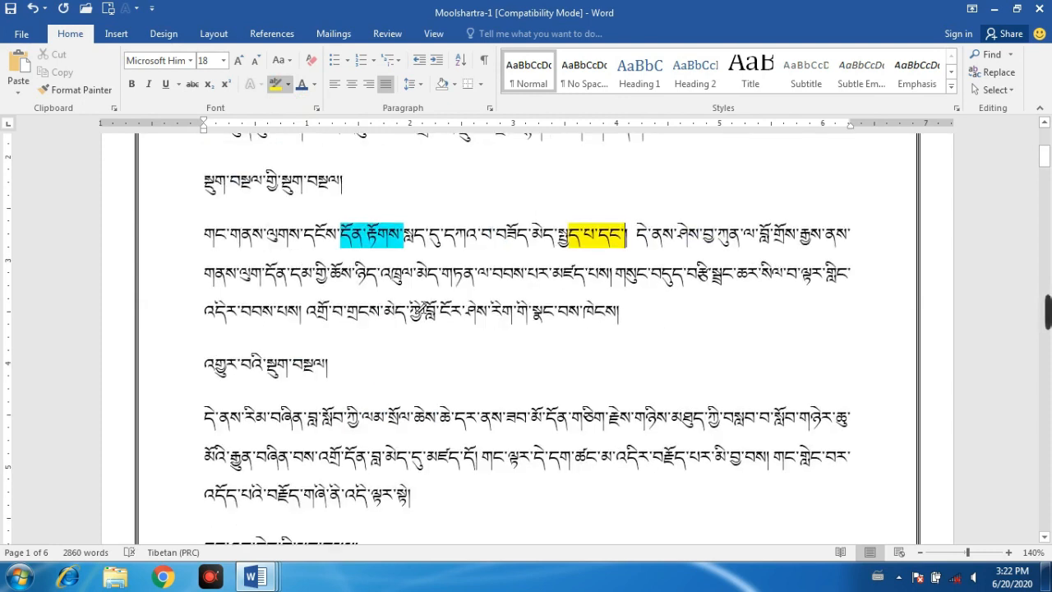
drag(435, 312, 465, 312)
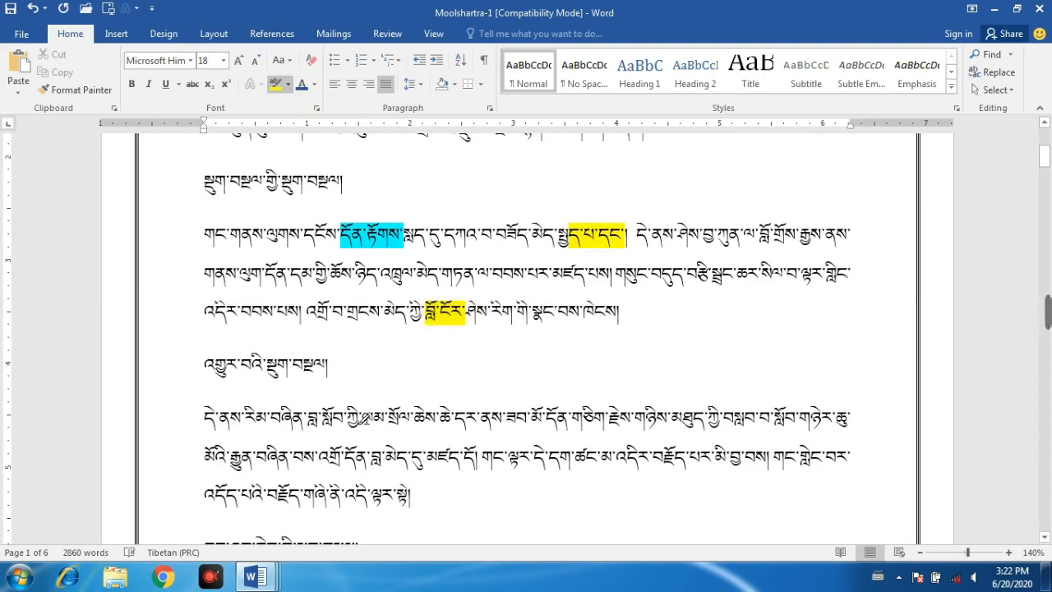
drag(361, 417, 415, 417)
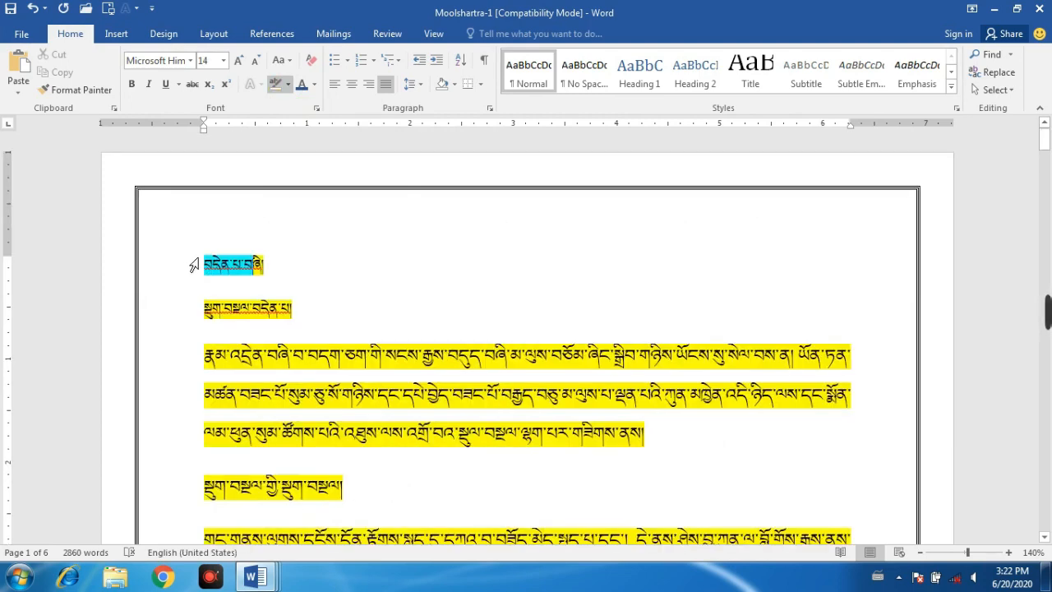
Step: Remove the highlighting from the whole Moolshartra-1 text, starting at the first heading
mouse_move(195, 272)
mouse_down()
mouse_move(303, 318)
mouse_move(510, 542)
mouse_move(575, 543)
mouse_move(599, 498)
mouse_move(608, 306)
mouse_up()
scroll(612, 300, up, 10)
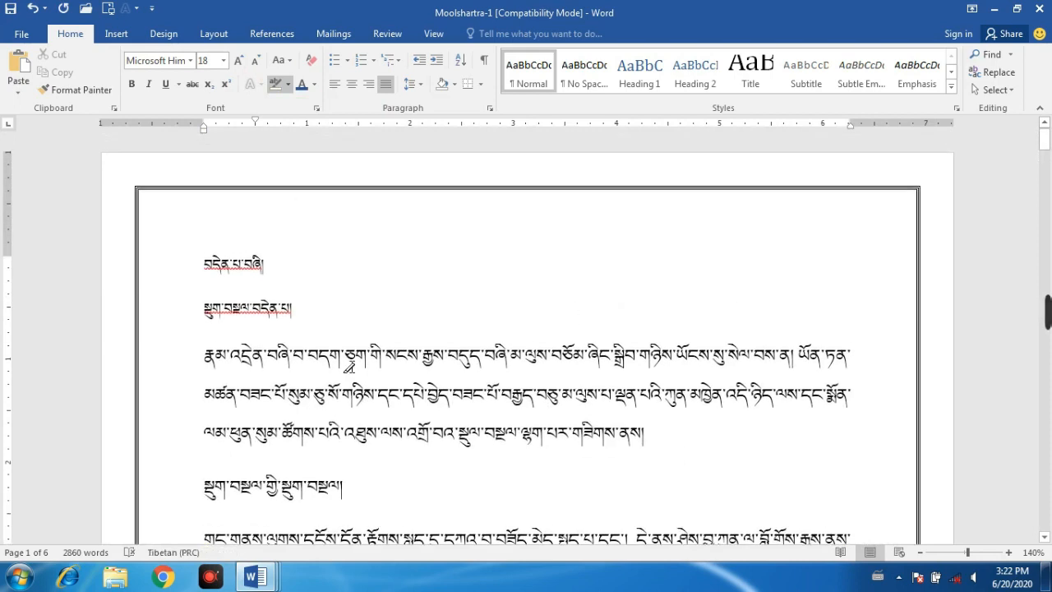
click(287, 84)
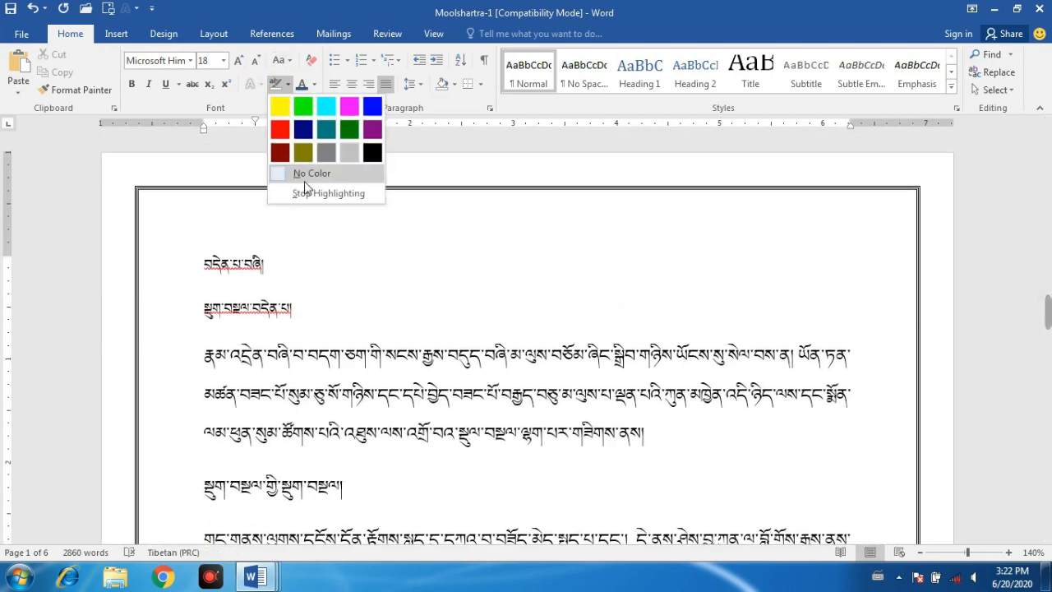
click(485, 319)
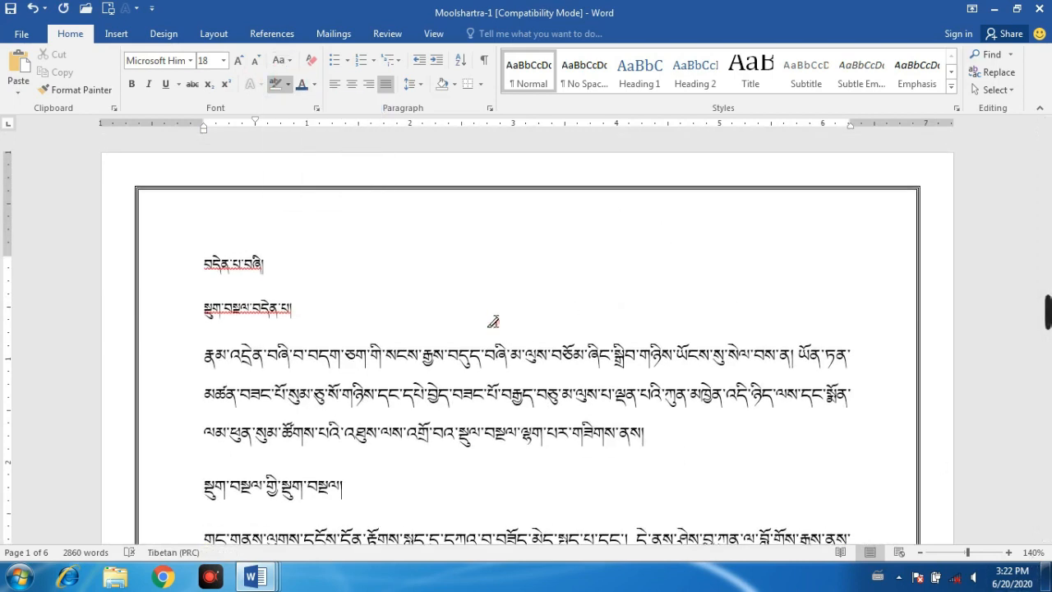
Step: Highlight most of the first heading in yellow and clear it again with the No Color highlighter
click(291, 86)
click(282, 109)
drag(274, 262, 212, 262)
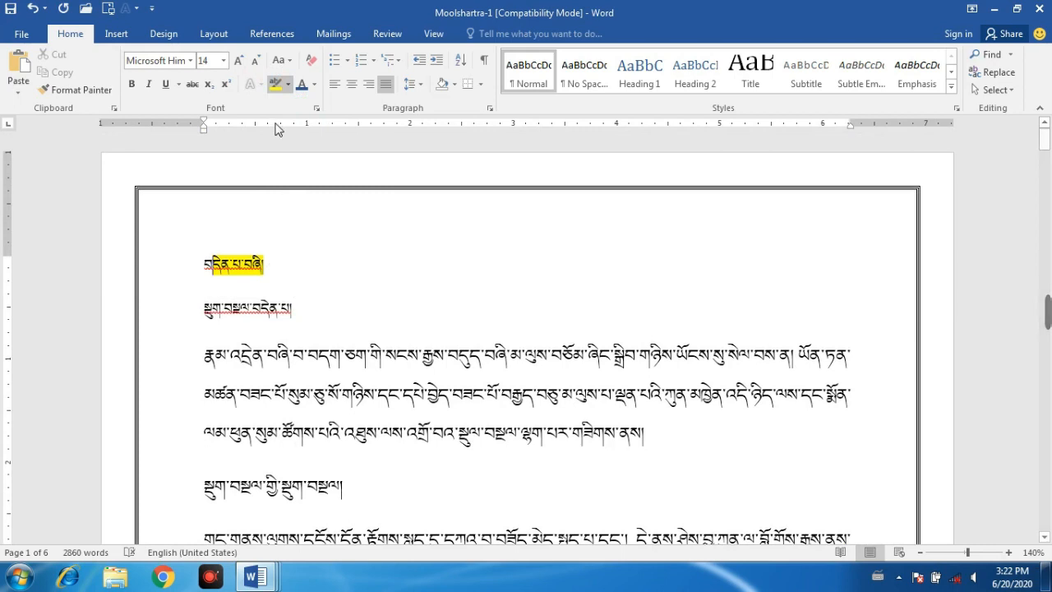
click(289, 85)
click(308, 172)
mouse_move(273, 263)
mouse_down()
mouse_move(151, 259)
mouse_move(166, 259)
mouse_up()
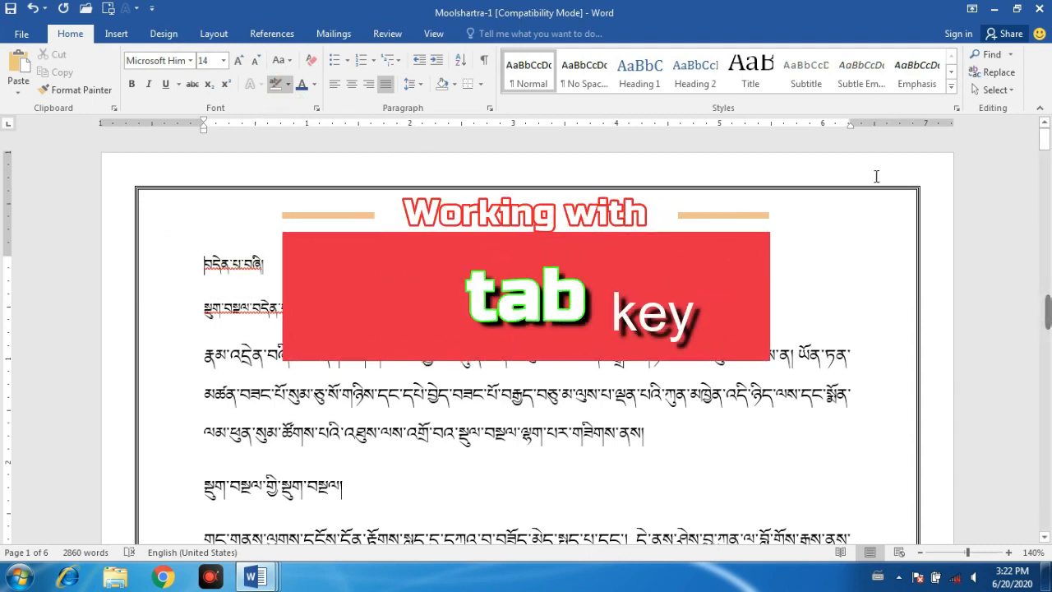
Step: Switch to the blank Document2, view the paragraph's Tabs settings and close them without changes
click(995, 10)
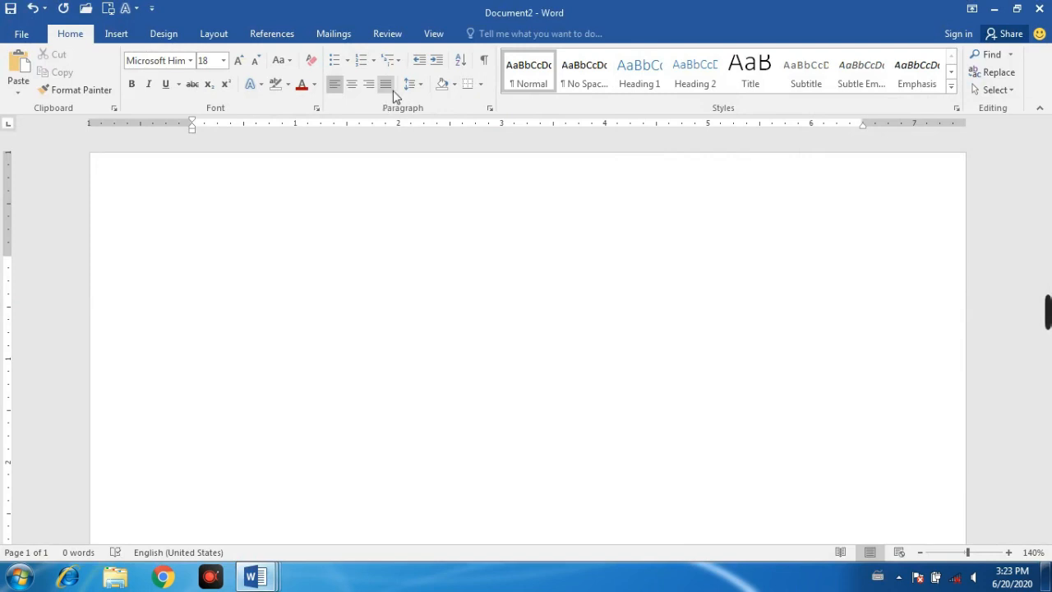
click(489, 112)
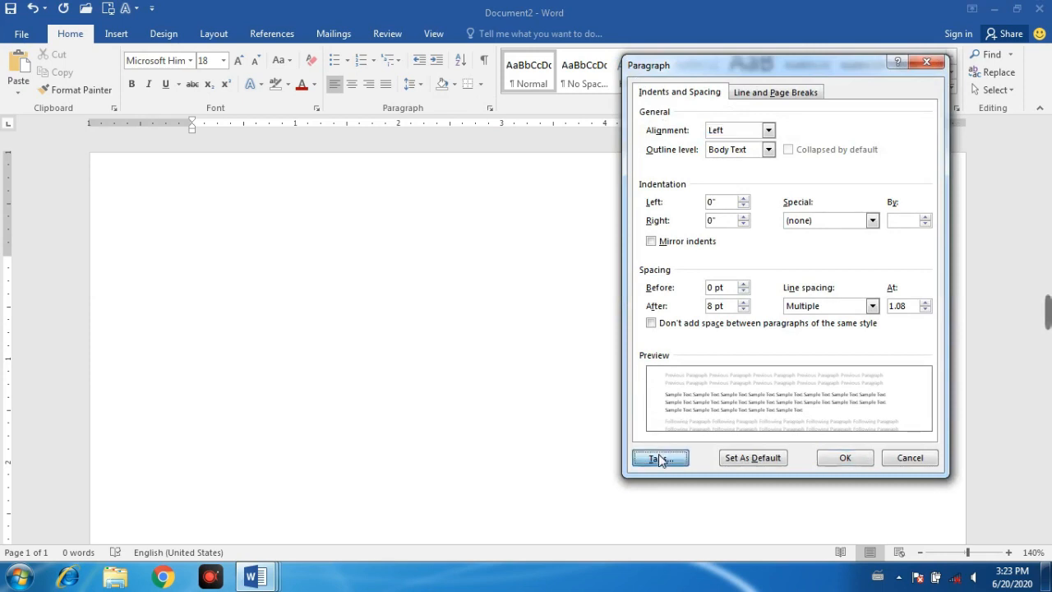
click(661, 459)
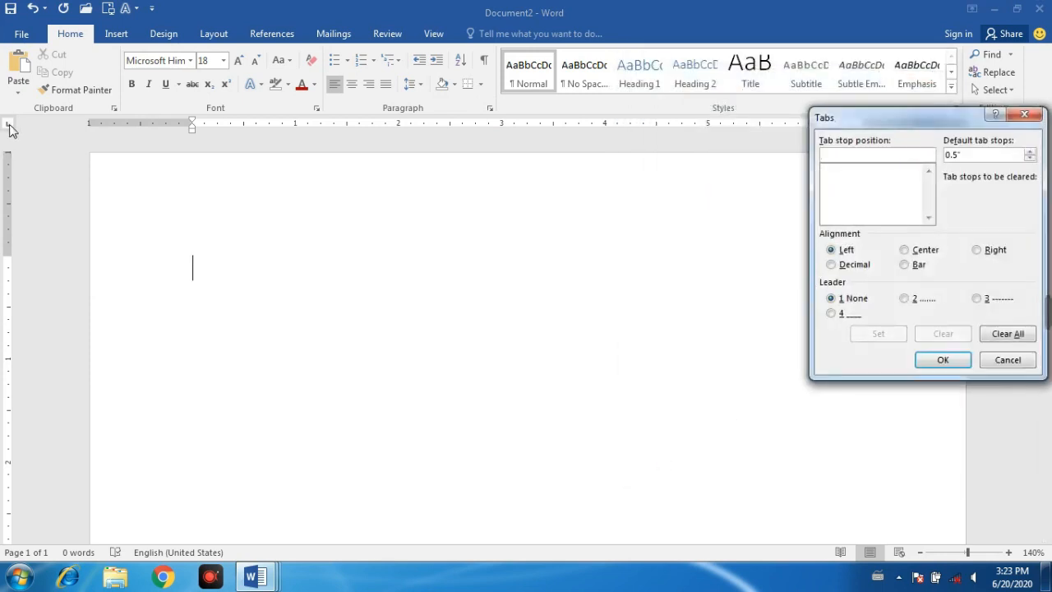
click(1007, 360)
Step: Cycle the ruler's tab selector through the available tab stop and indent types
click(8, 126)
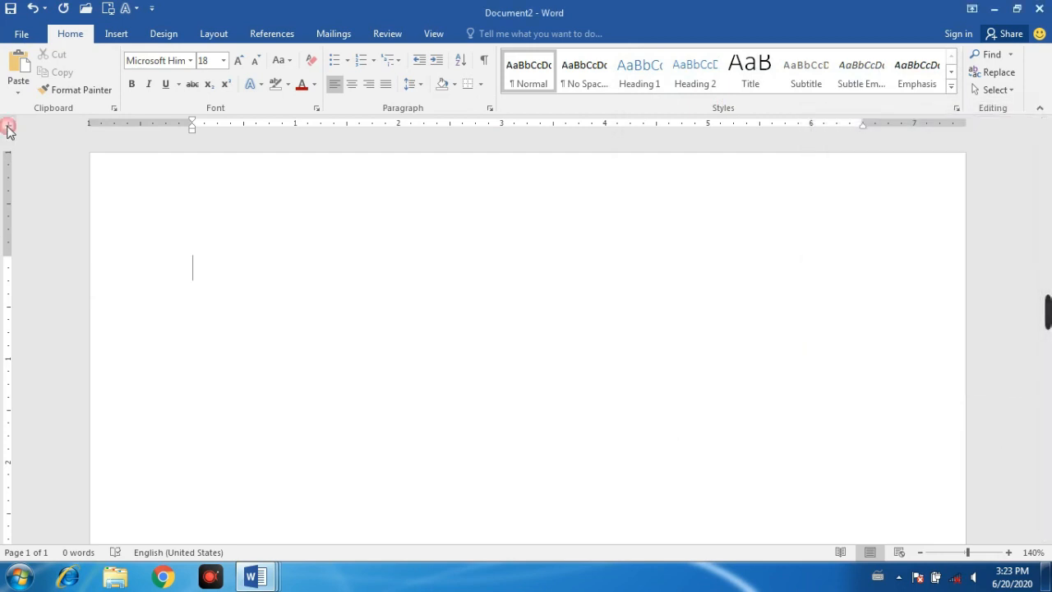
click(8, 129)
click(8, 127)
click(9, 129)
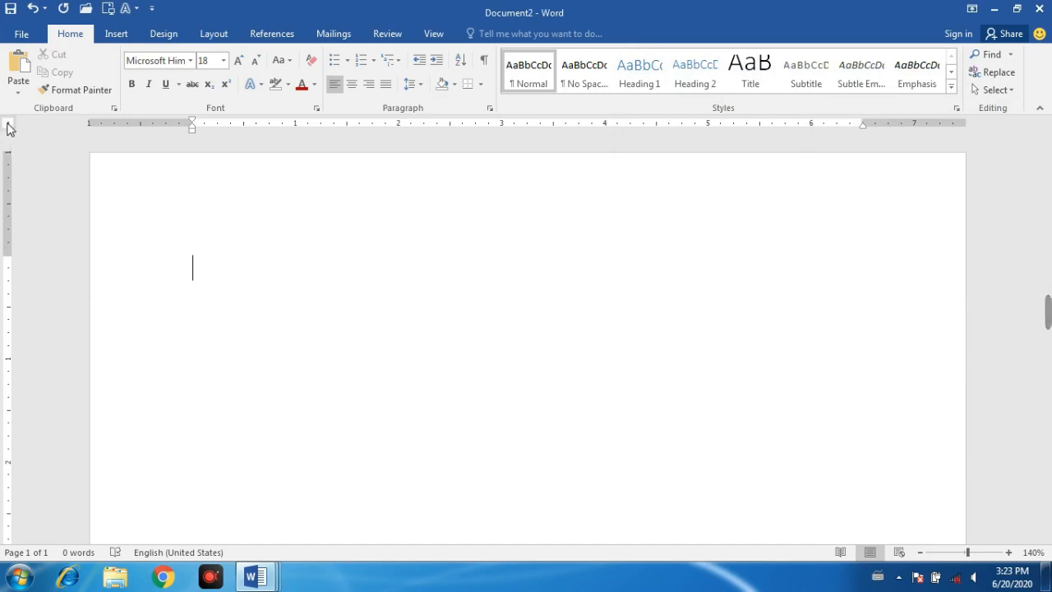
click(8, 127)
click(9, 129)
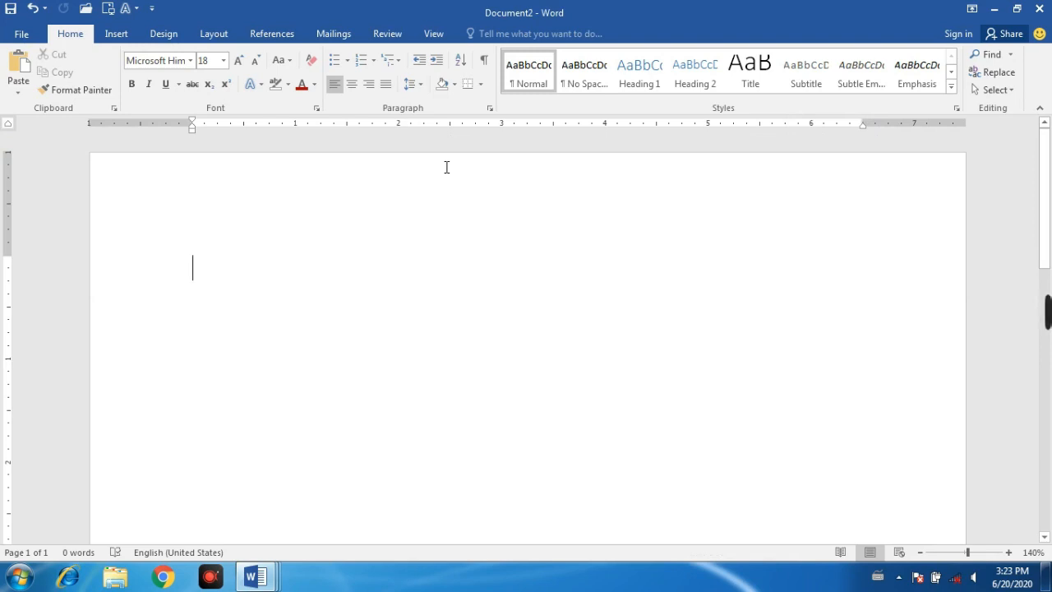
Step: Switch to the OLD MAN AND THE SEA document and insert a tab before the paragraph starting "A part from this"
mouse_move(255, 576)
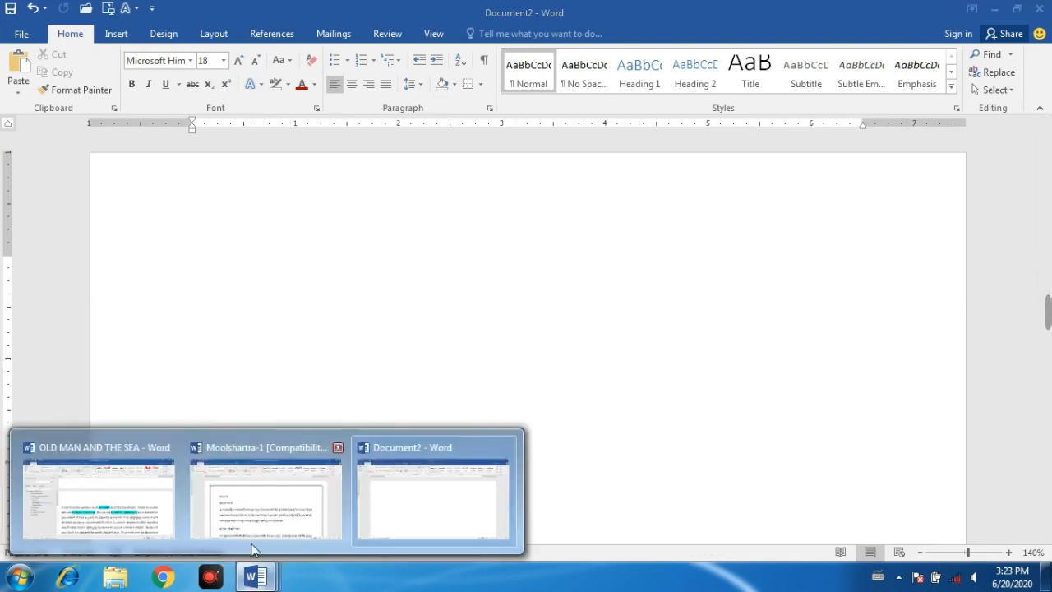
click(147, 519)
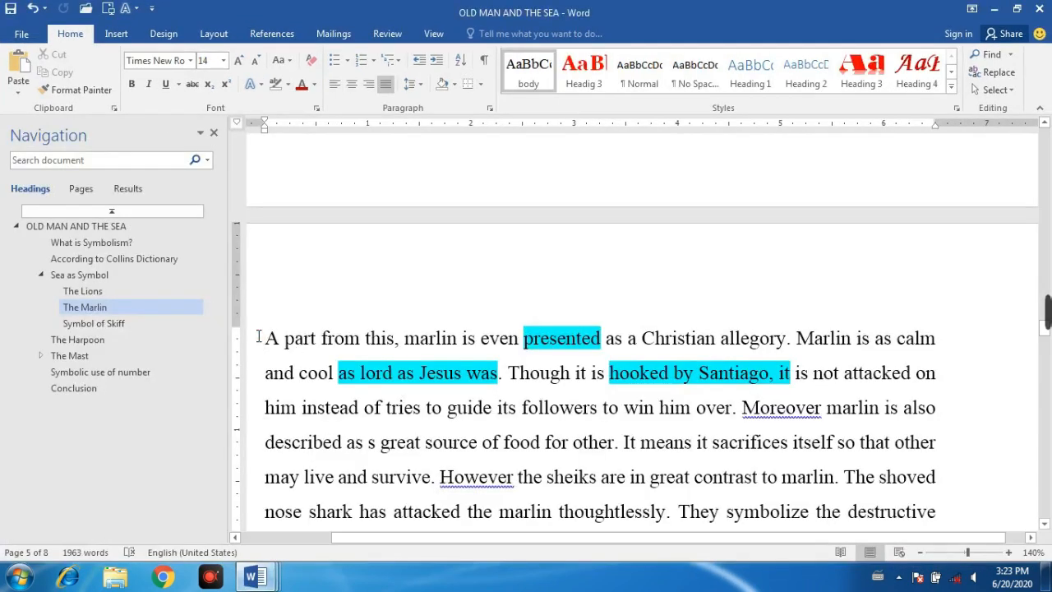
key(Tab)
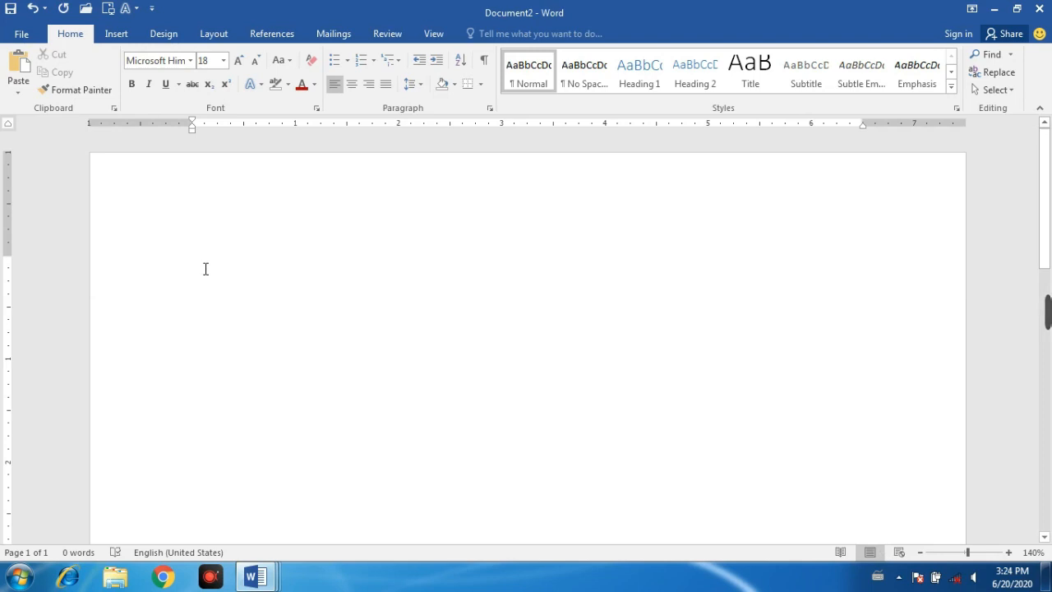
Step: In Document2, enter a heading row of SL, Name, Class and Marks, spaced apart with tabs
text(SI)
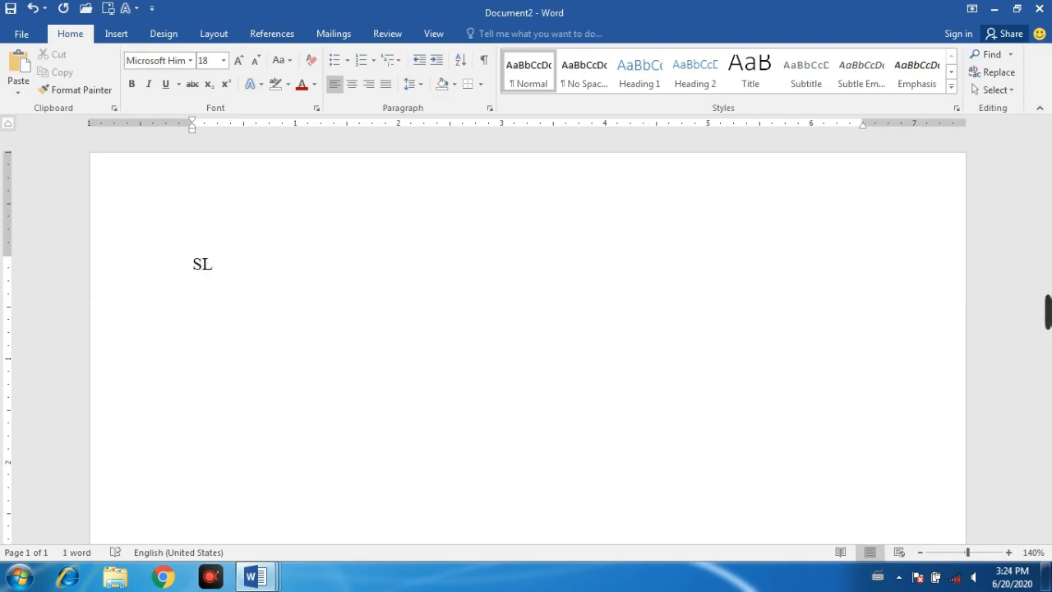
text(Name)
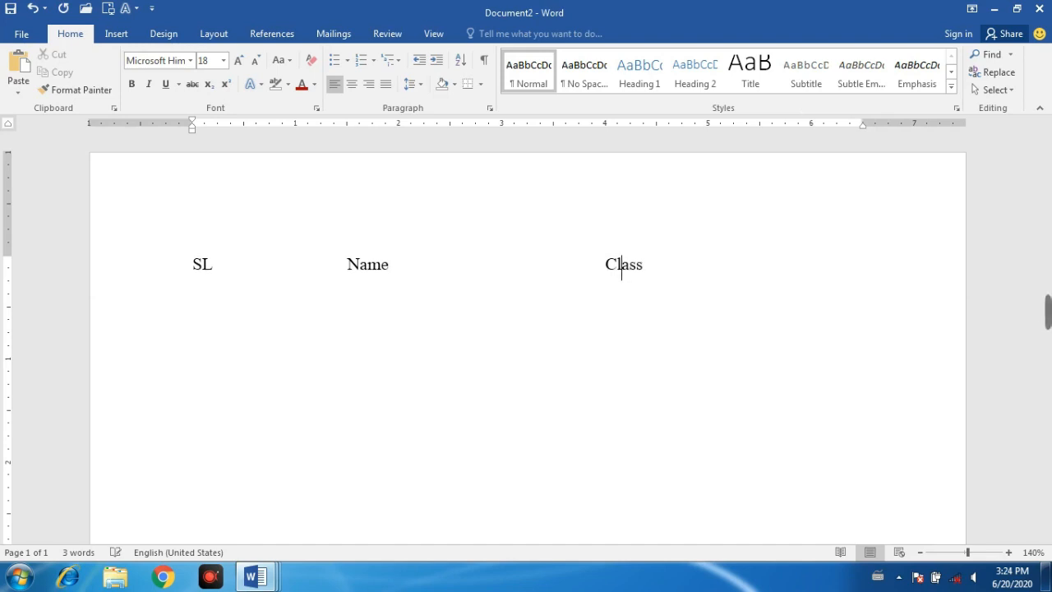
key(BackSpace)
key(Tab)
key(BackSpace)
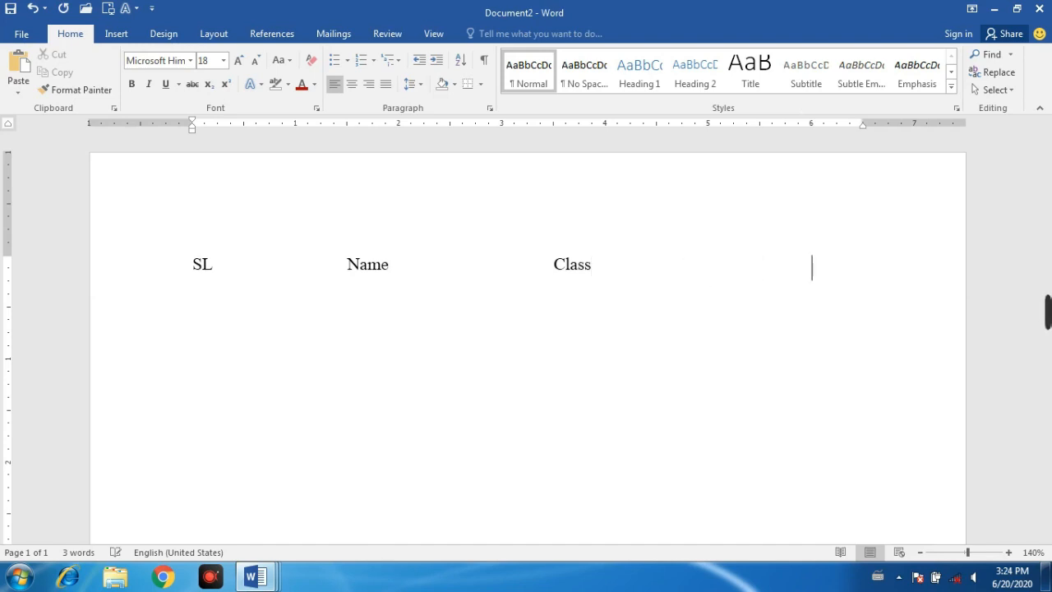
text(Marks)
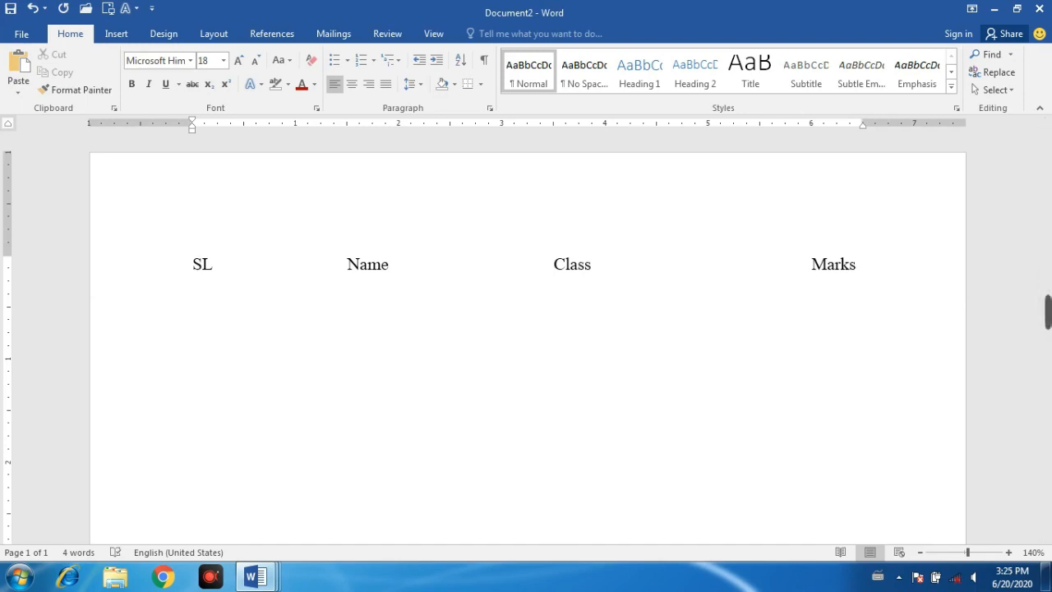
Step: Open the tab stop settings for the empty line below the headings and set a left-aligned tab stop at 1.5"
click(489, 110)
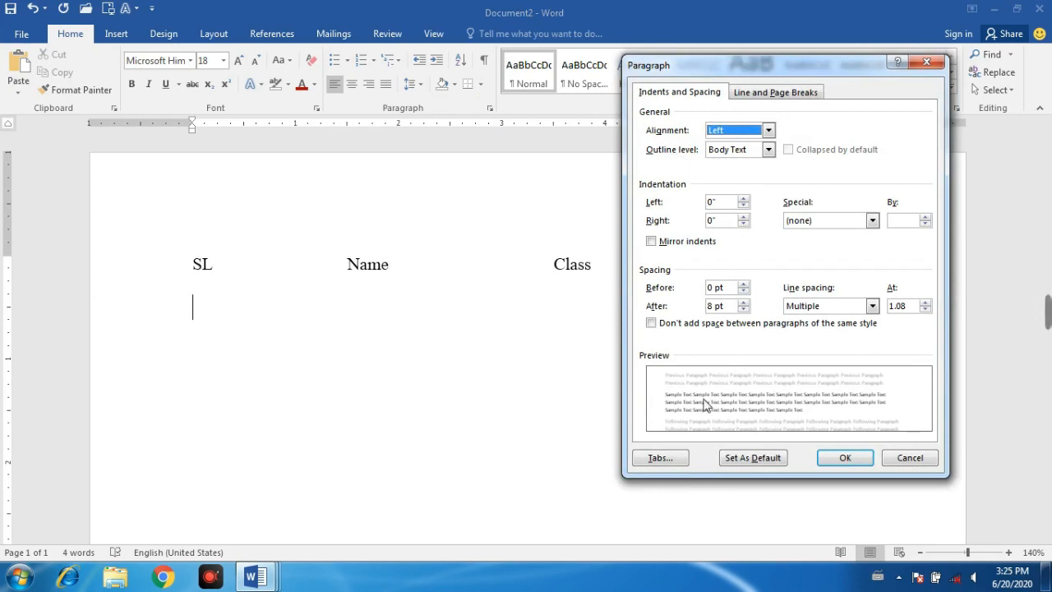
click(660, 458)
drag(898, 121, 784, 311)
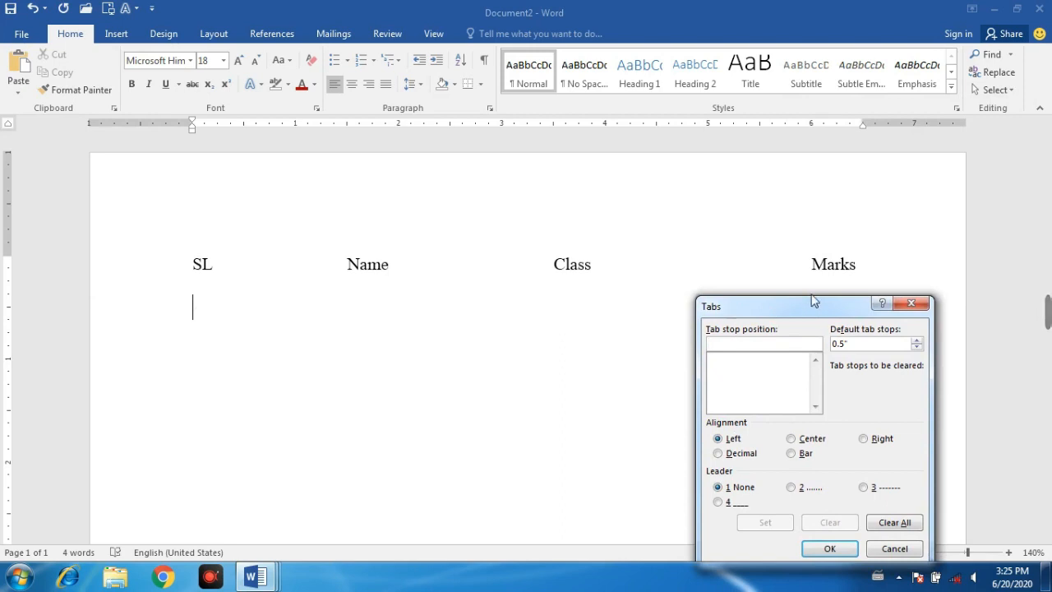
drag(814, 312, 866, 306)
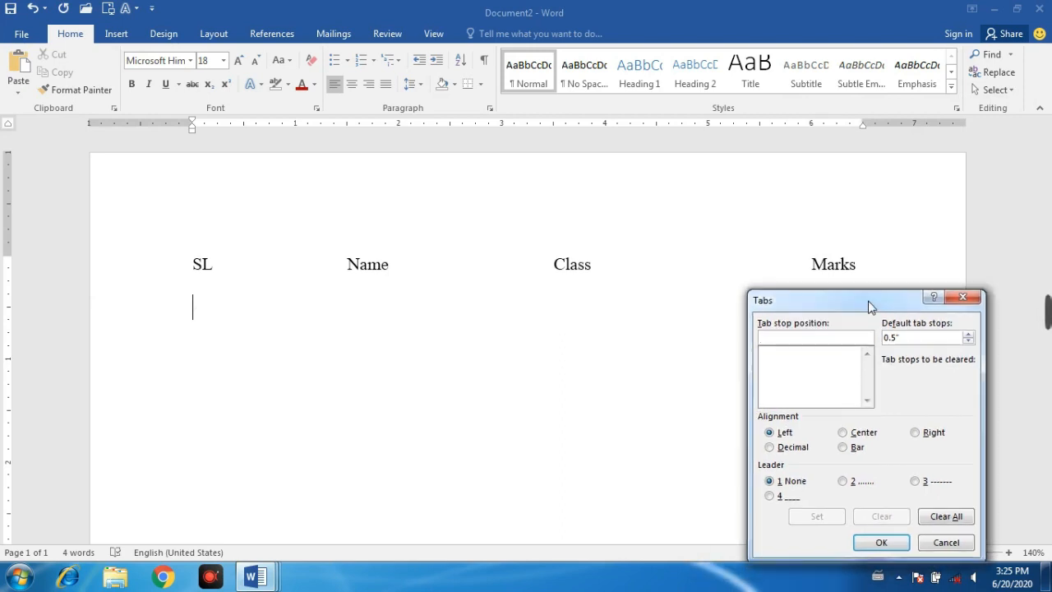
click(804, 337)
text(1.5)
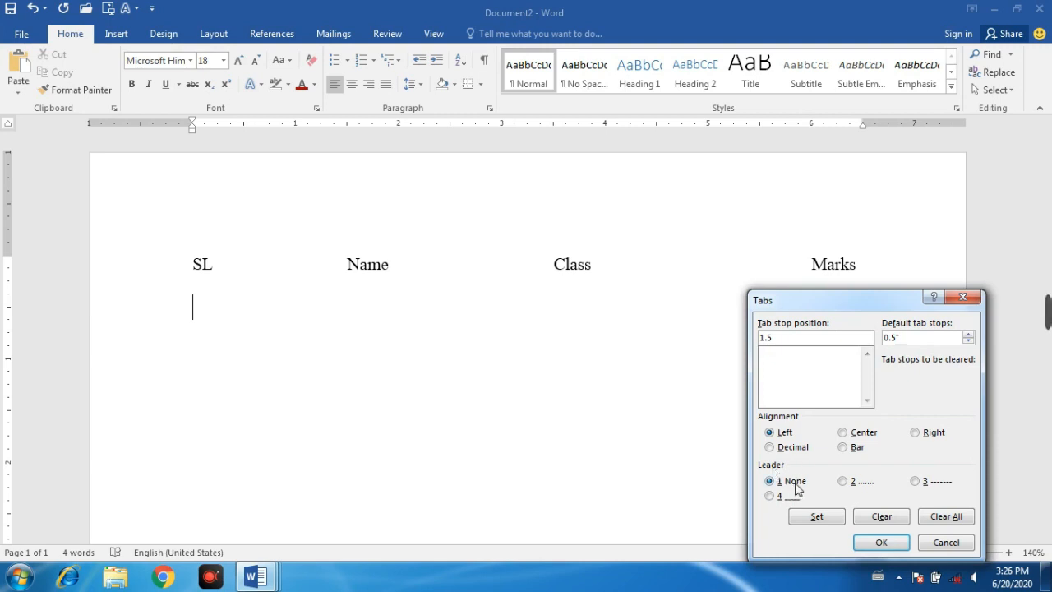
click(813, 517)
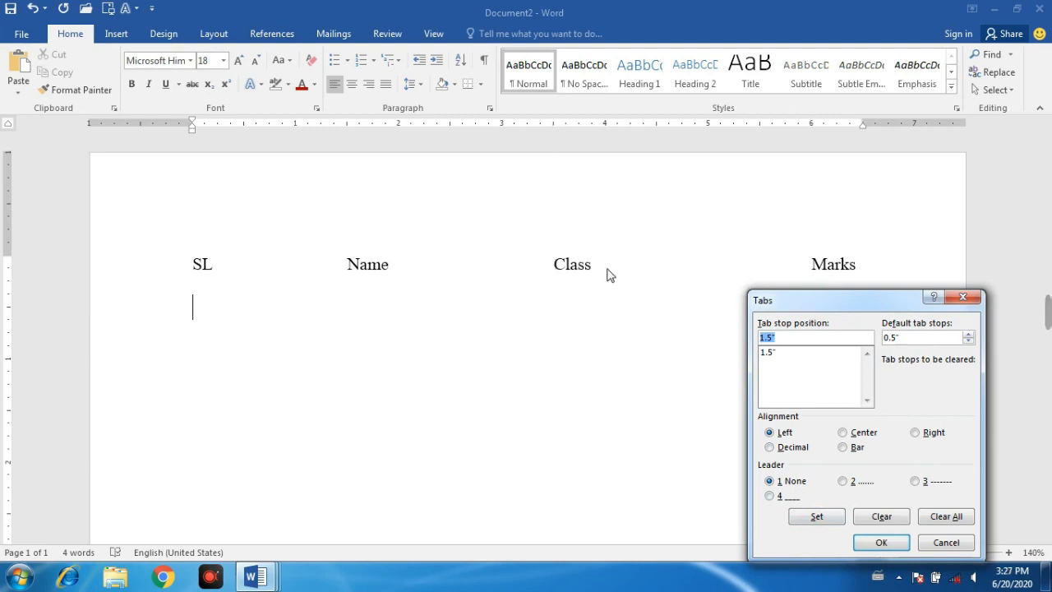
Step: Add a center-aligned tab stop at 3.5" with no leader
text(3.)
click(853, 438)
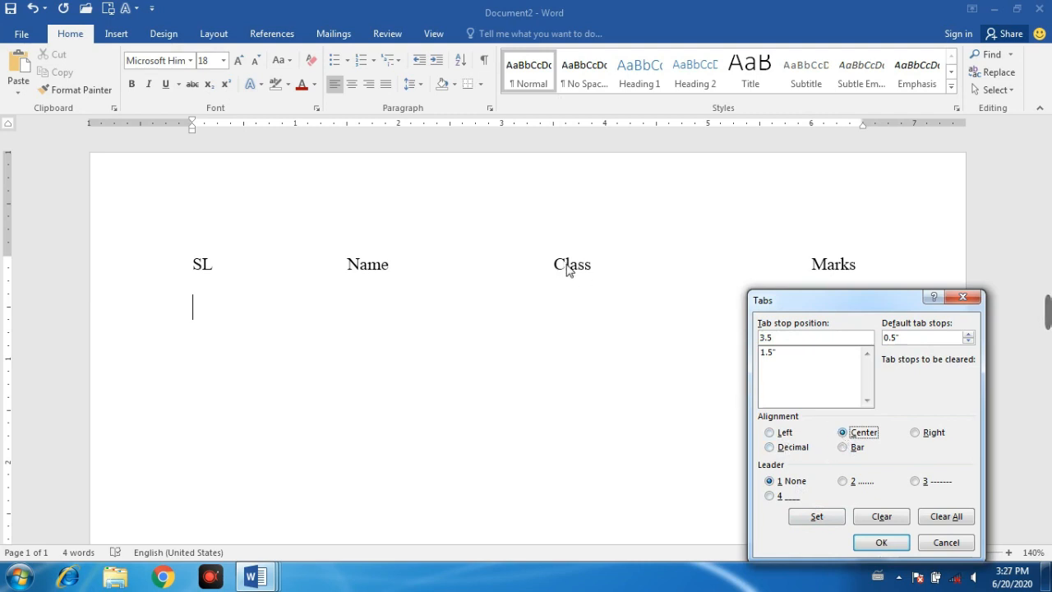
click(776, 433)
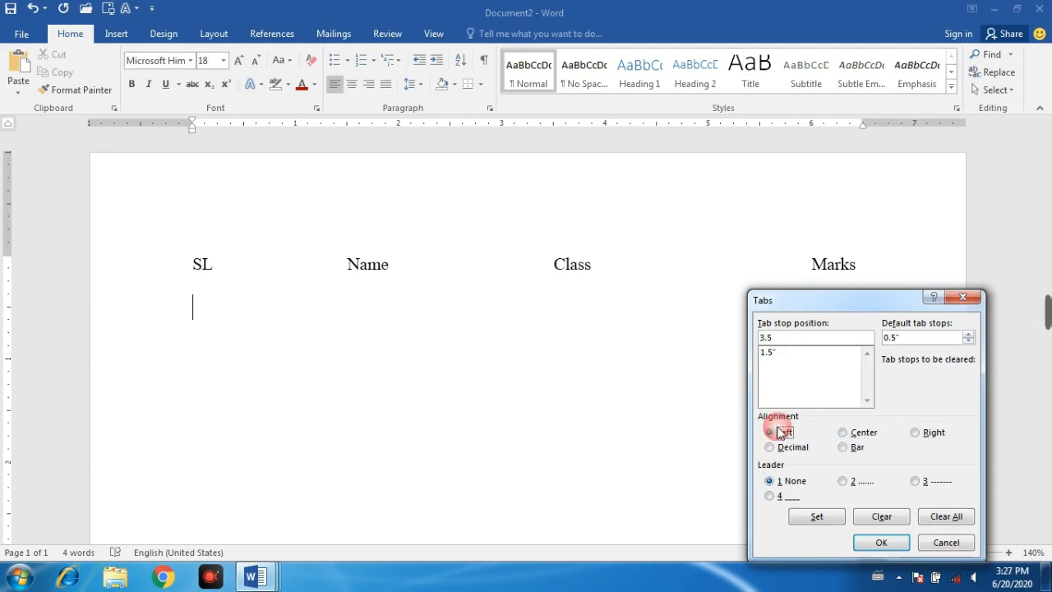
click(841, 433)
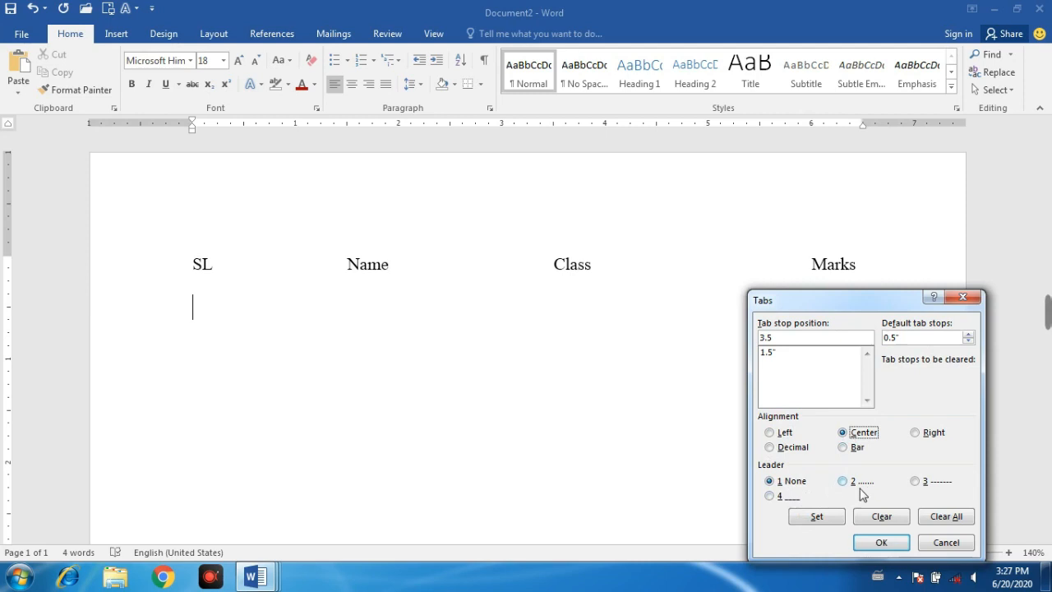
click(817, 517)
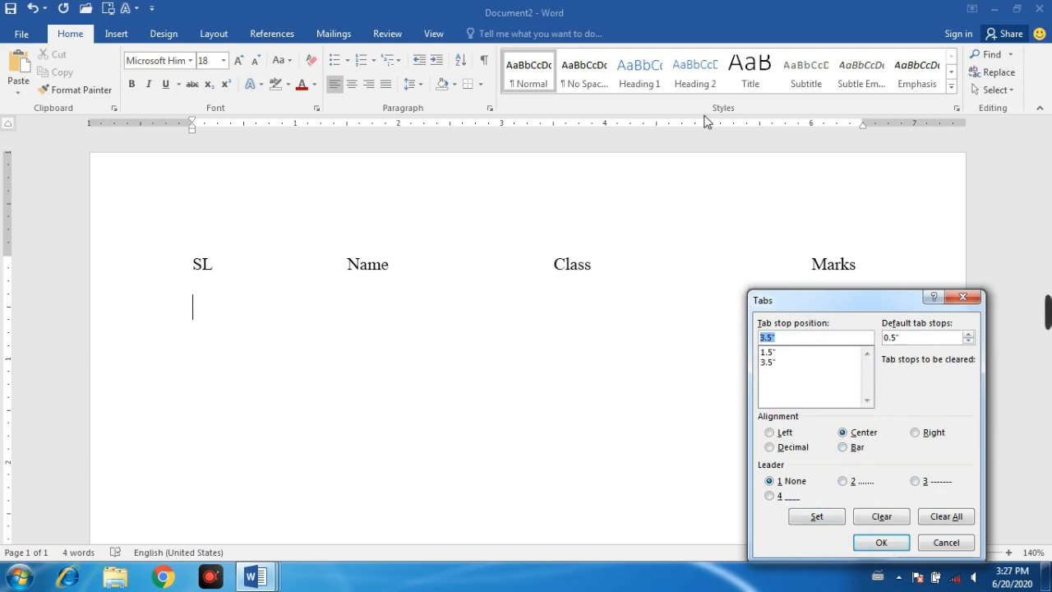
Step: Add a bar tab stop at 5" and a decimal tab stop at 6" without a leader, and apply the tab stops
text(5)
click(845, 450)
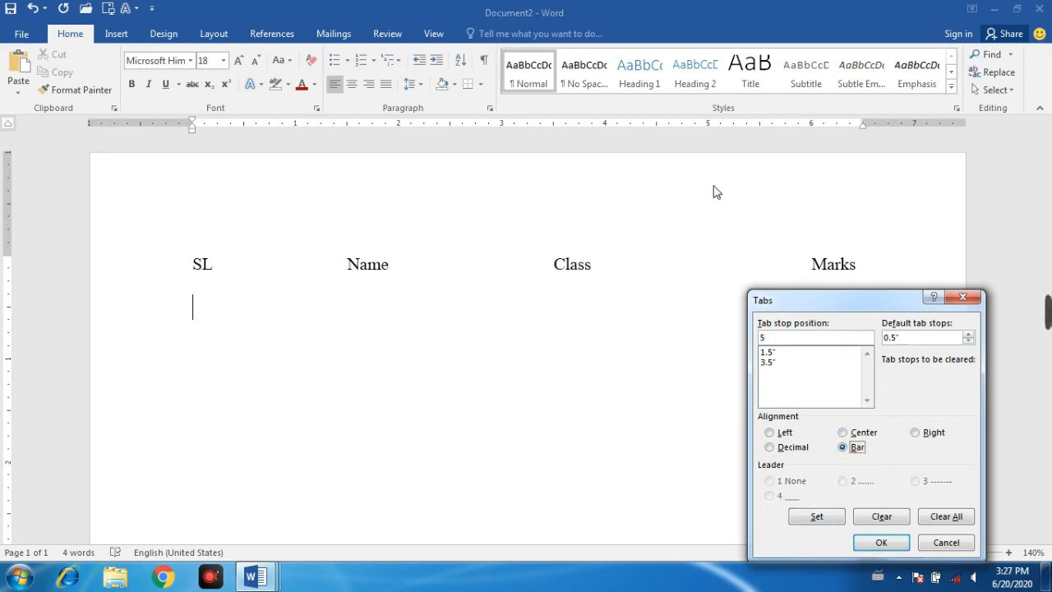
click(827, 516)
text(6)
click(791, 451)
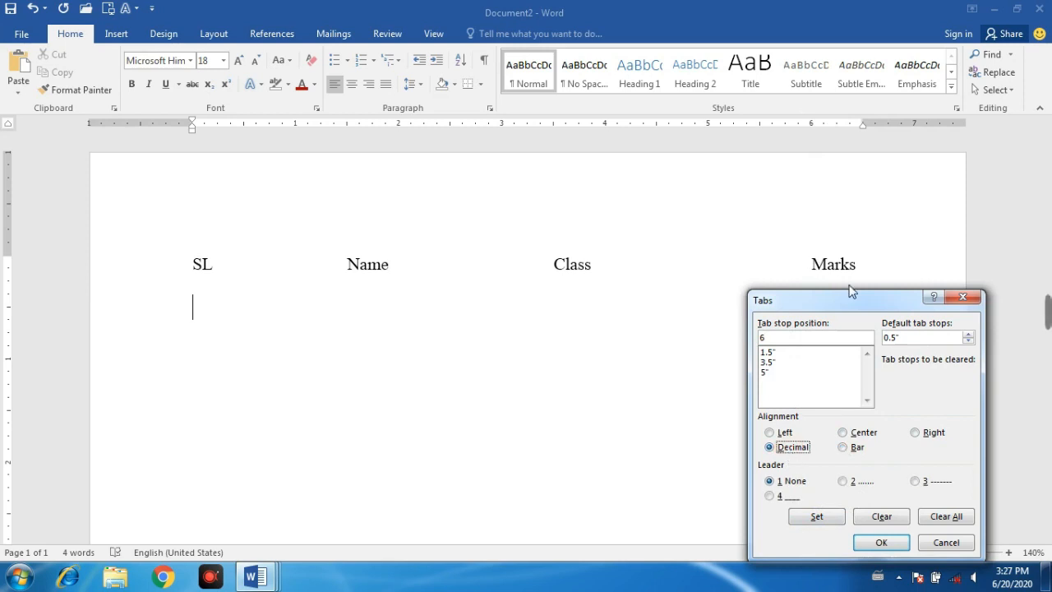
click(791, 482)
click(817, 516)
click(881, 542)
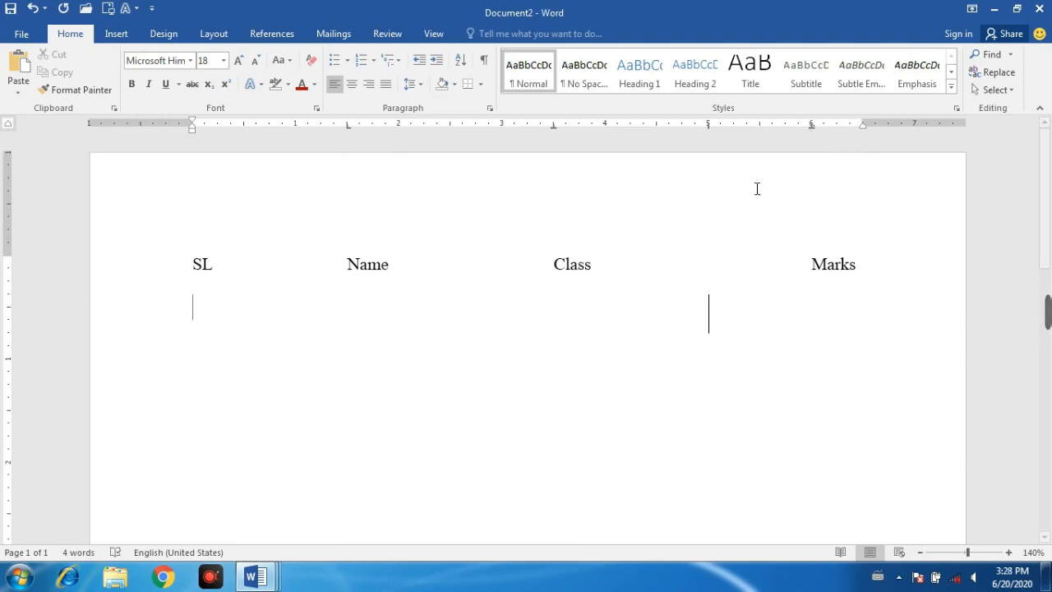
Step: Fill the first list row with SL 1, the student's name, 1st standard and marks 78.2, separated by tabs
text(1)
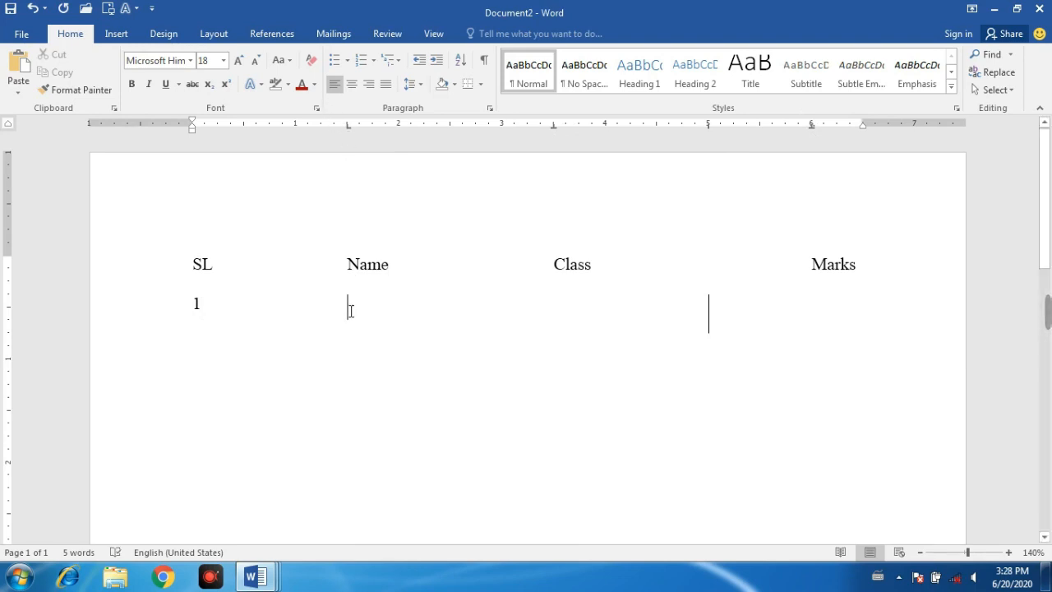
text(Tashi)
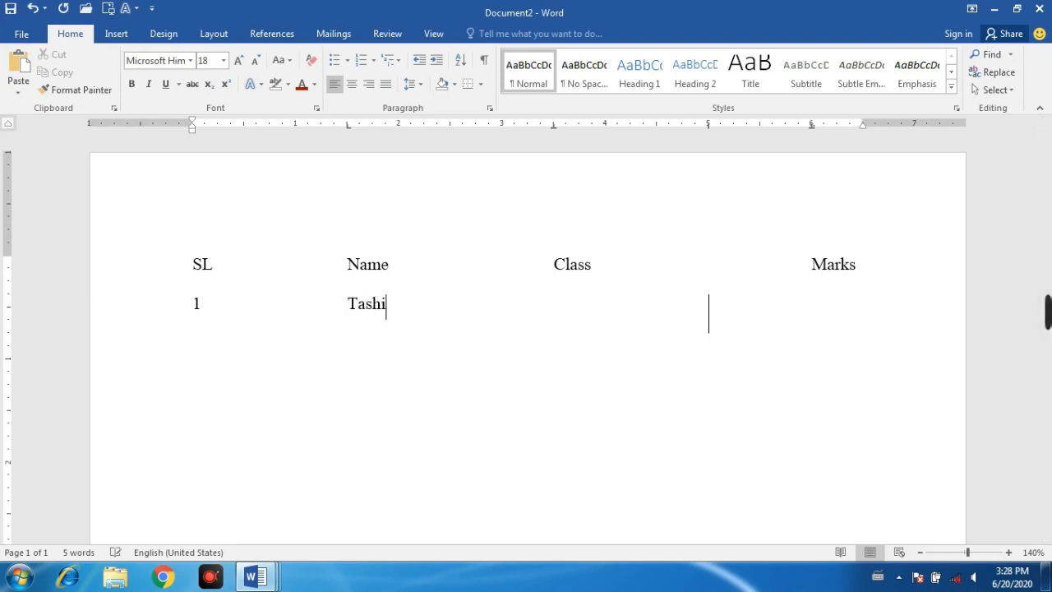
key(Tab)
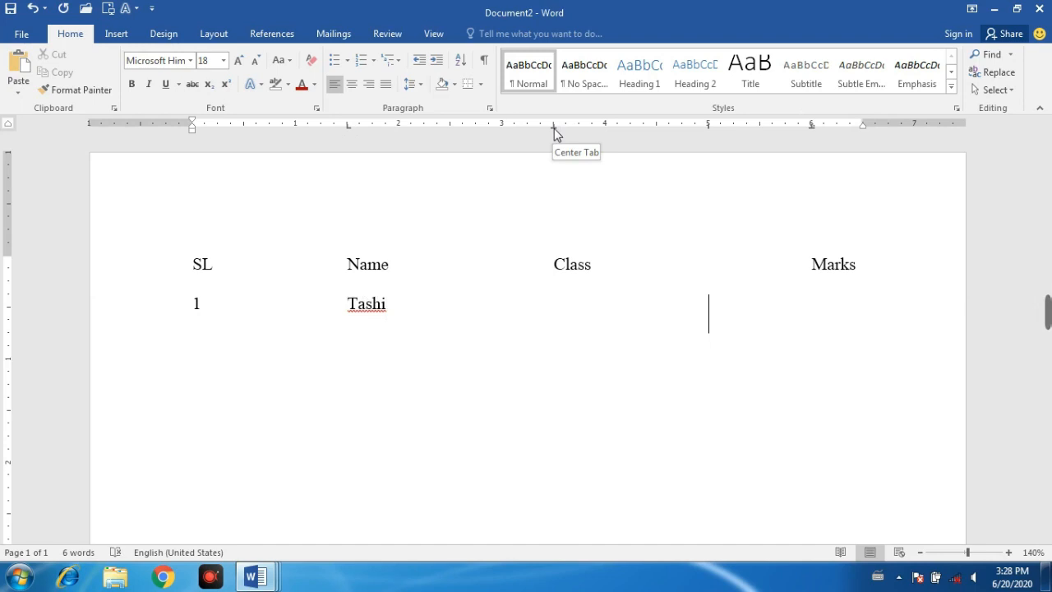
text(1st )
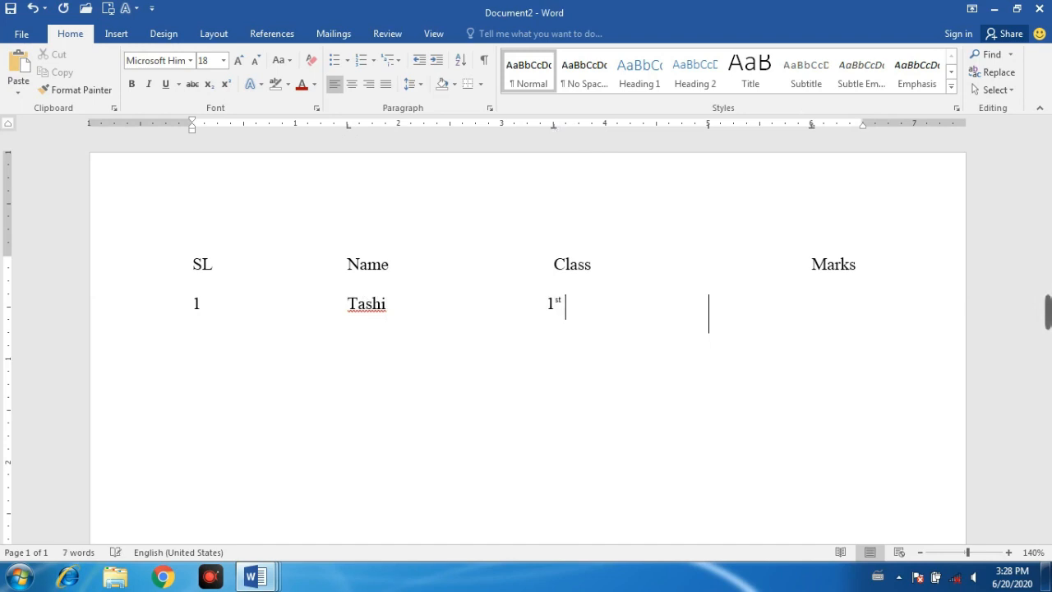
text(standard)
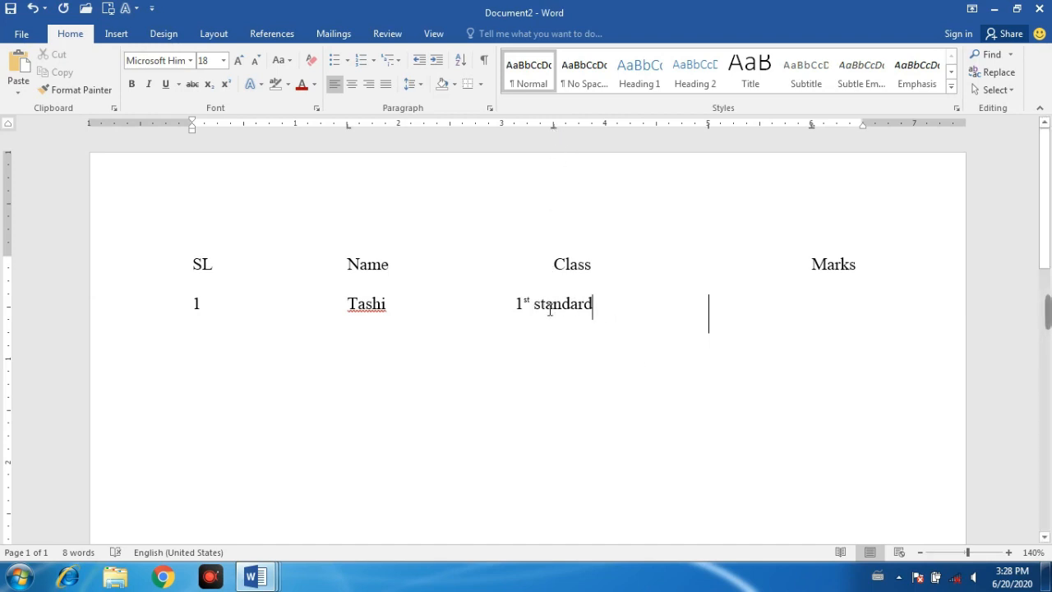
key(Tab)
text(78)
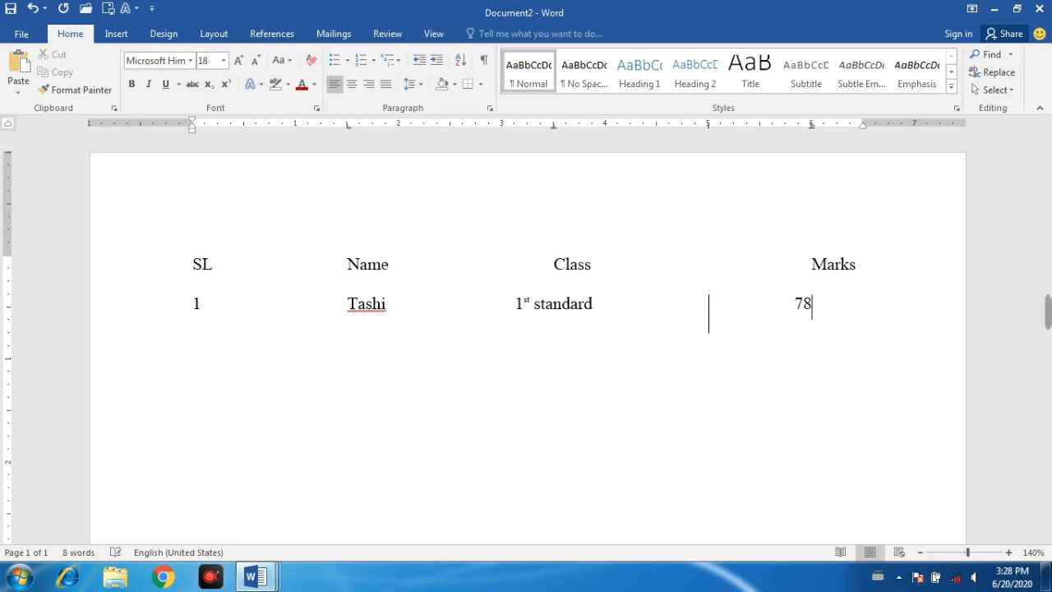
text(.2)
key(Return)
Step: Fill the second list row with SL 2, the student's name, 3rd standard and marks 82.45, separated by tabs
text(2)
key(Tab)
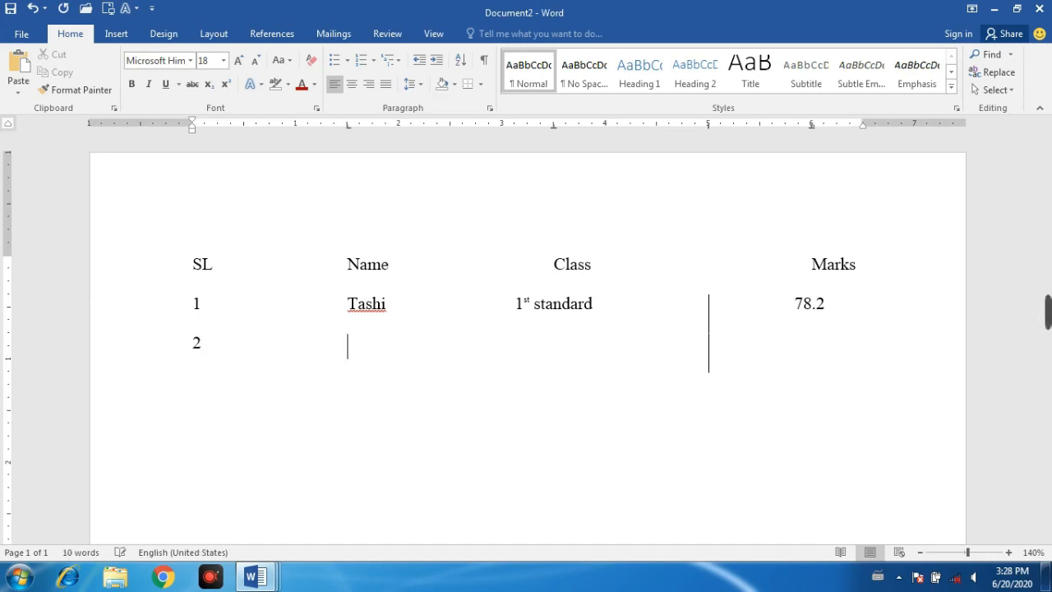
text(palmo)
key(Tab)
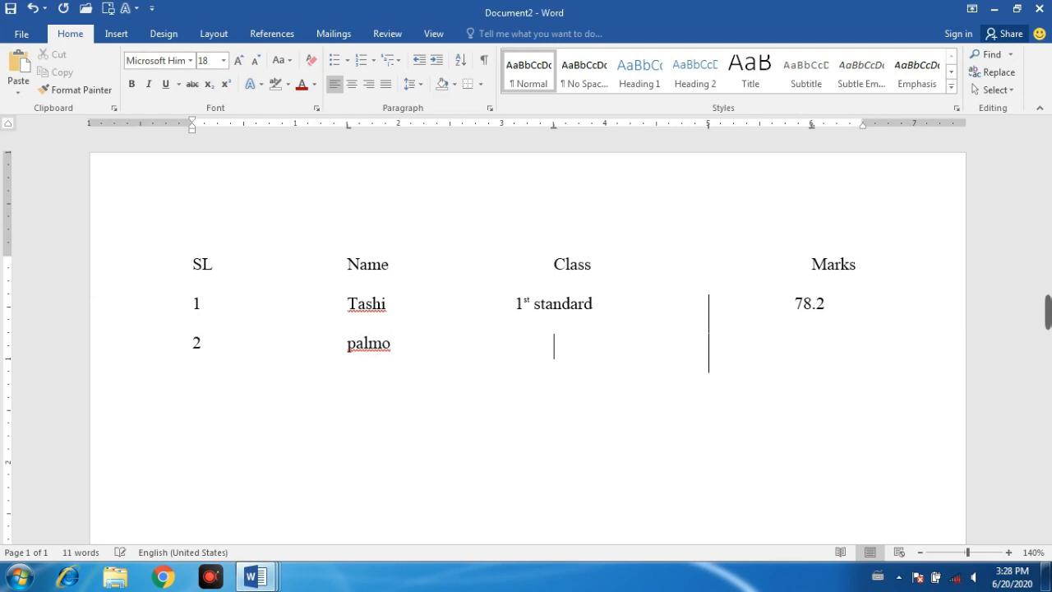
text(3rd standard)
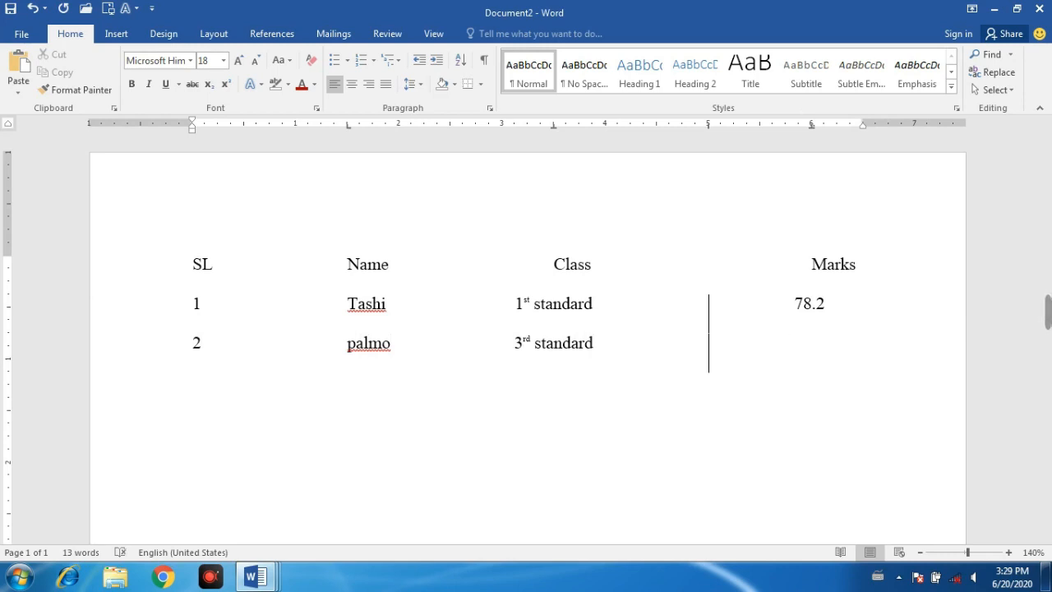
text(	82.45)
key(Return)
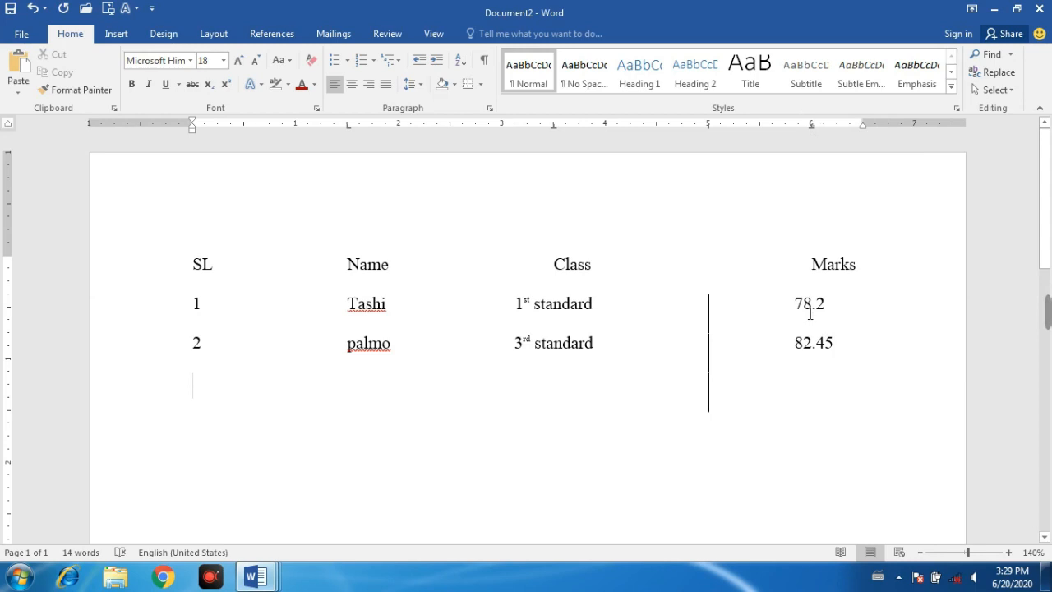
Step: Try extra letters and digits after the second row's marks, and shorten the value to 82.4
click(835, 345)
text(wsdd)
key(BackSpace)
key(BackSpace)
key(BackSpace)
key(BackSpace)
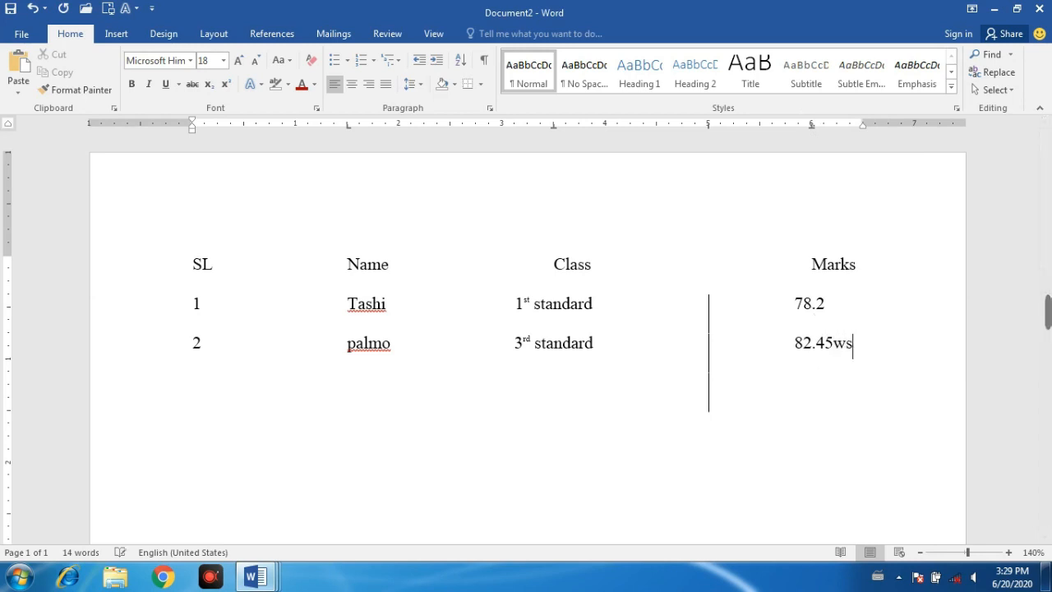
text(34)
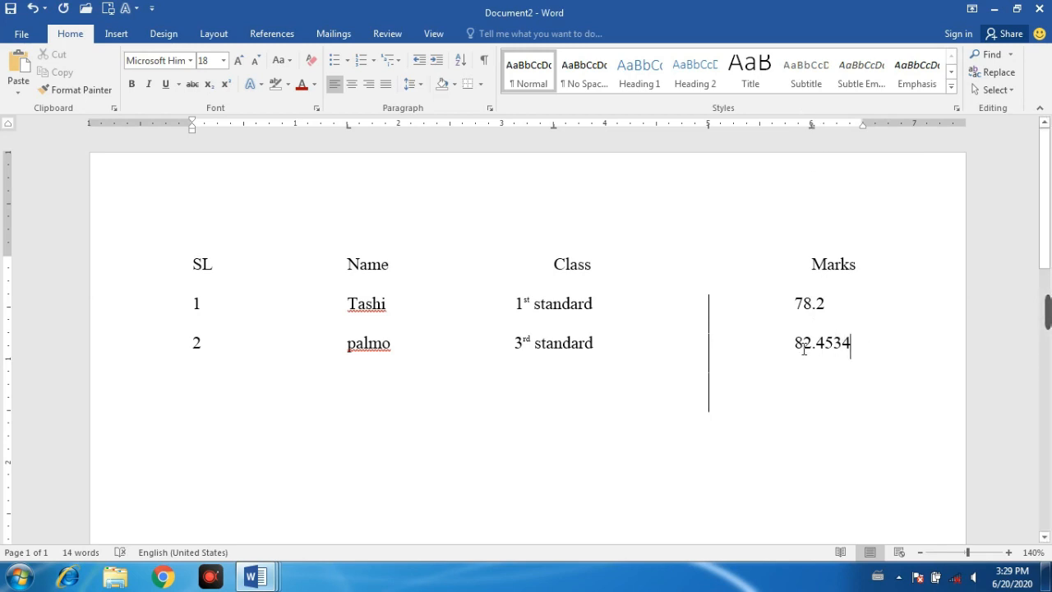
key(BackSpace)
key(BackSpace)
key(BackSpace)
Step: Start the third list row with SL 3 and the student's name, and tab to the Class column
key(Return)
text(3	)
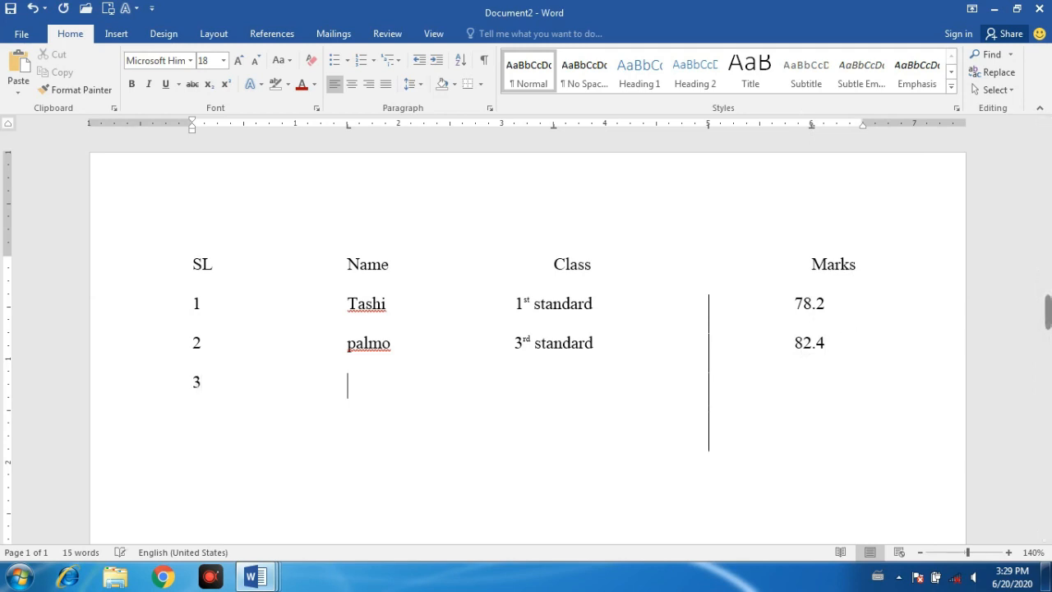
text(nagwang)
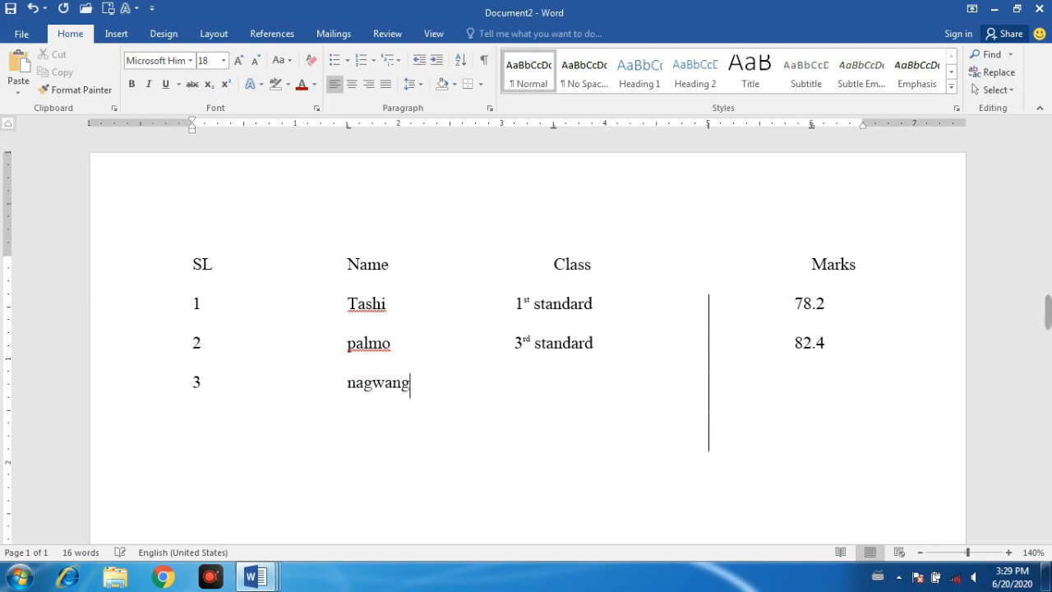
key(Tab)
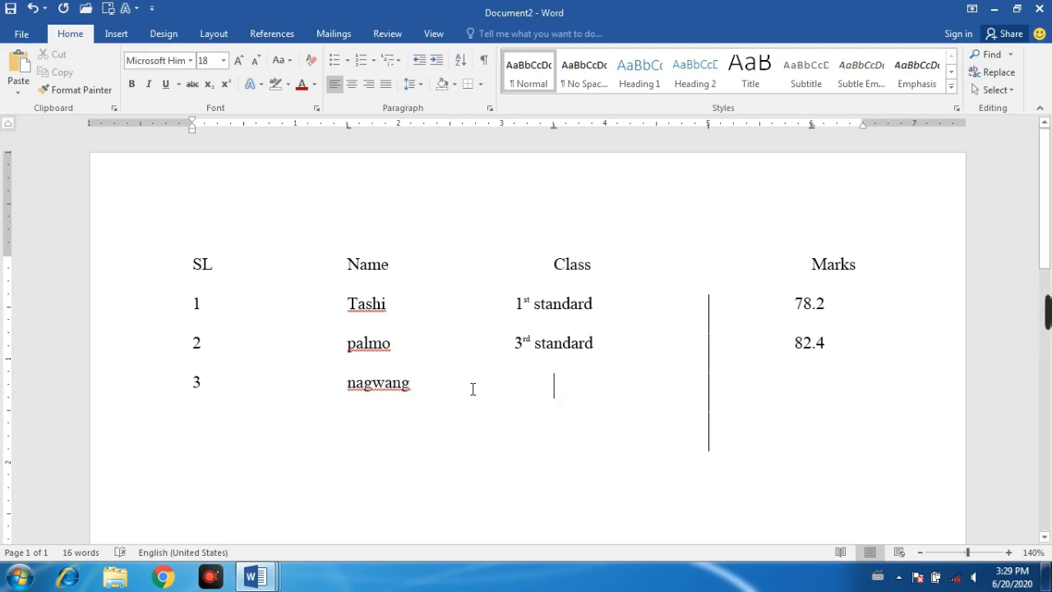
Step: Capitalize the student names in the third and second rows with the Capitalize Each Word case option
click(282, 60)
click(325, 143)
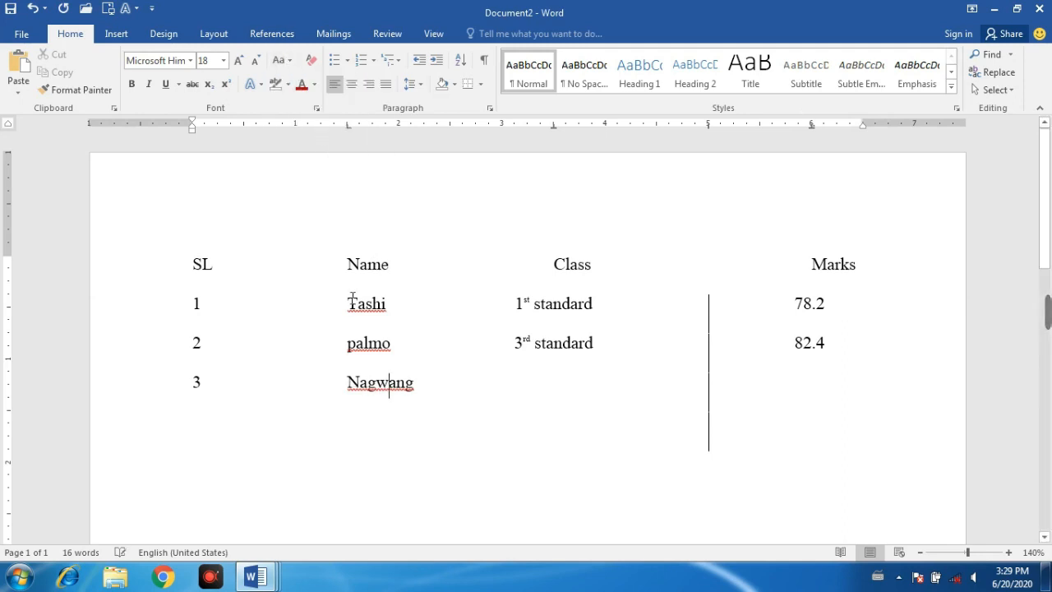
click(282, 60)
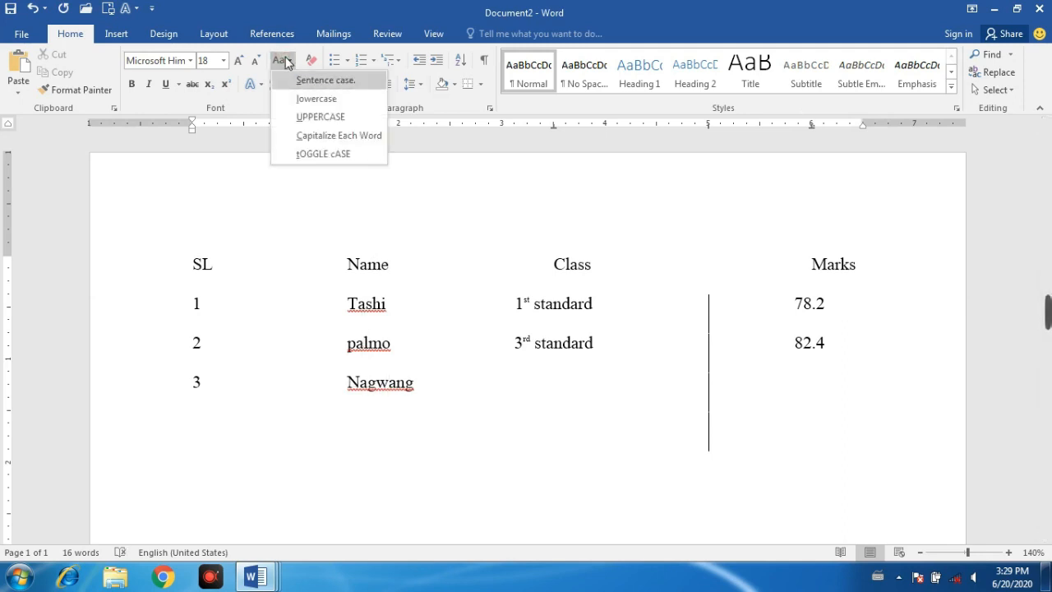
click(325, 136)
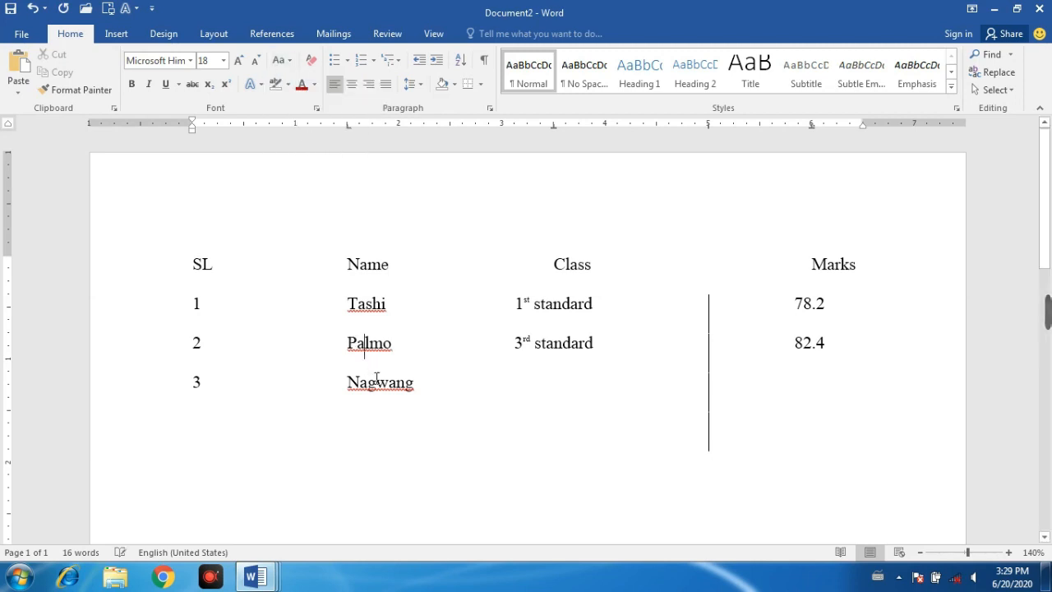
Step: Enter 2nd standard in the third row's Class column, correcting the misspelled word
click(457, 376)
key(Tab)
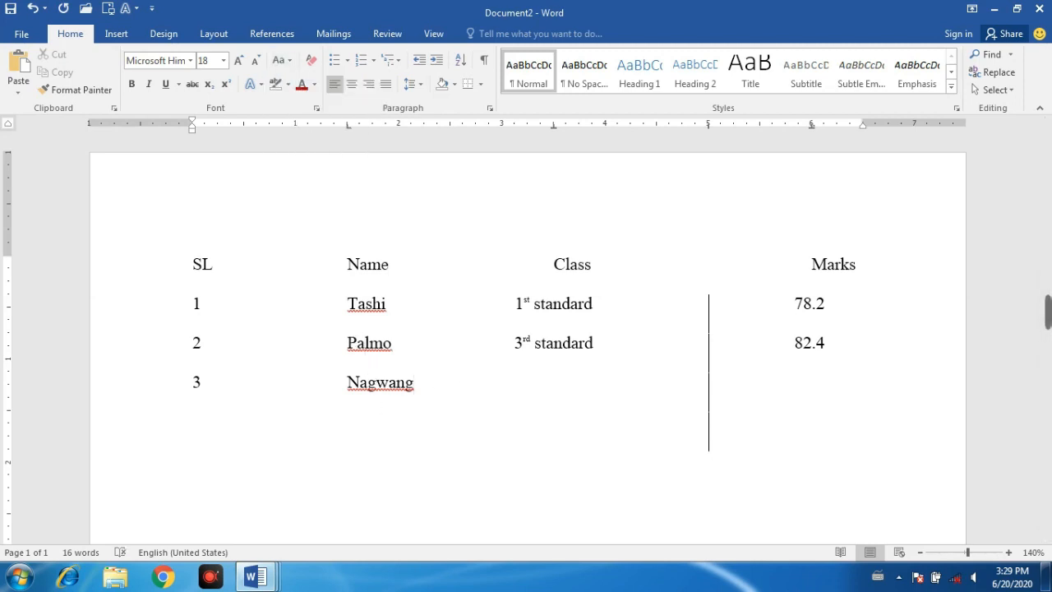
text(2nd stabdard)
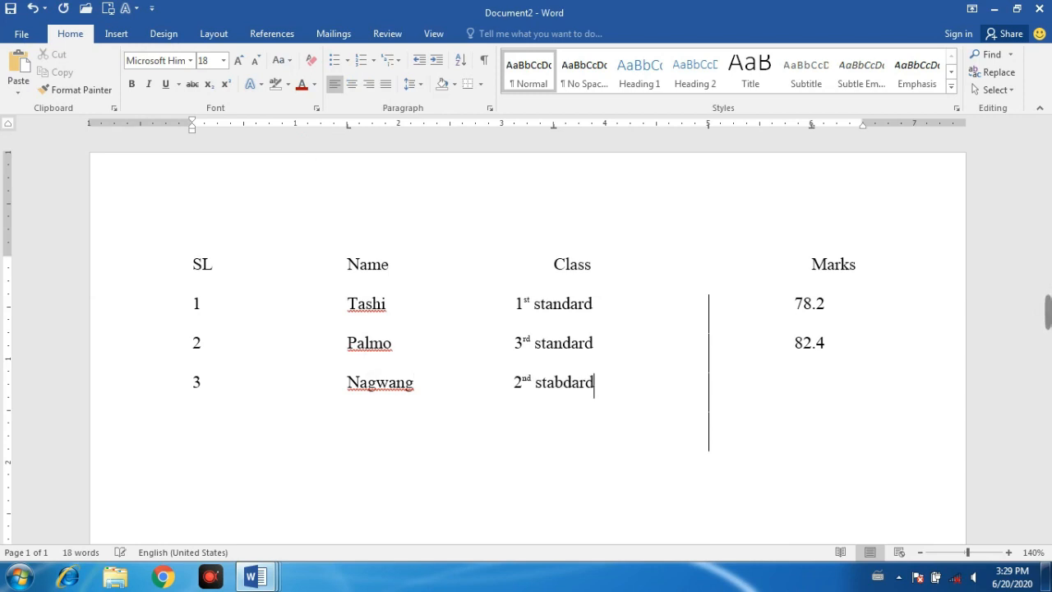
key(Left)
key(Left)
key(Left)
key(Left)
key(BackSpace)
text(n)
key(Tab)
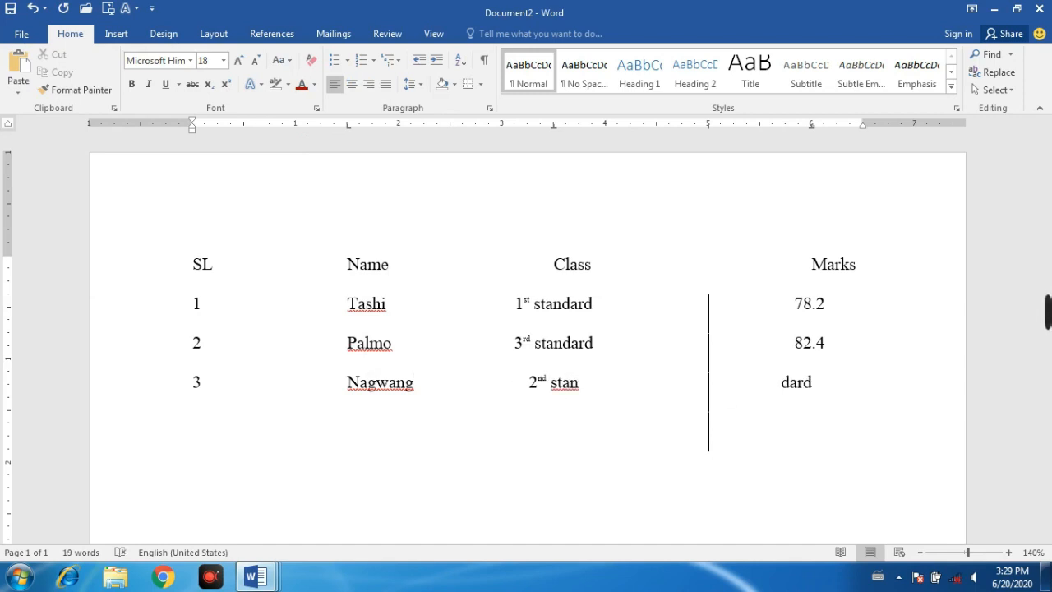
key(BackSpace)
key(Right)
key(Right)
key(Right)
key(Right)
Step: Enter 92.76 in the third row's Marks column, aligned at the decimal tab stop
key(Tab)
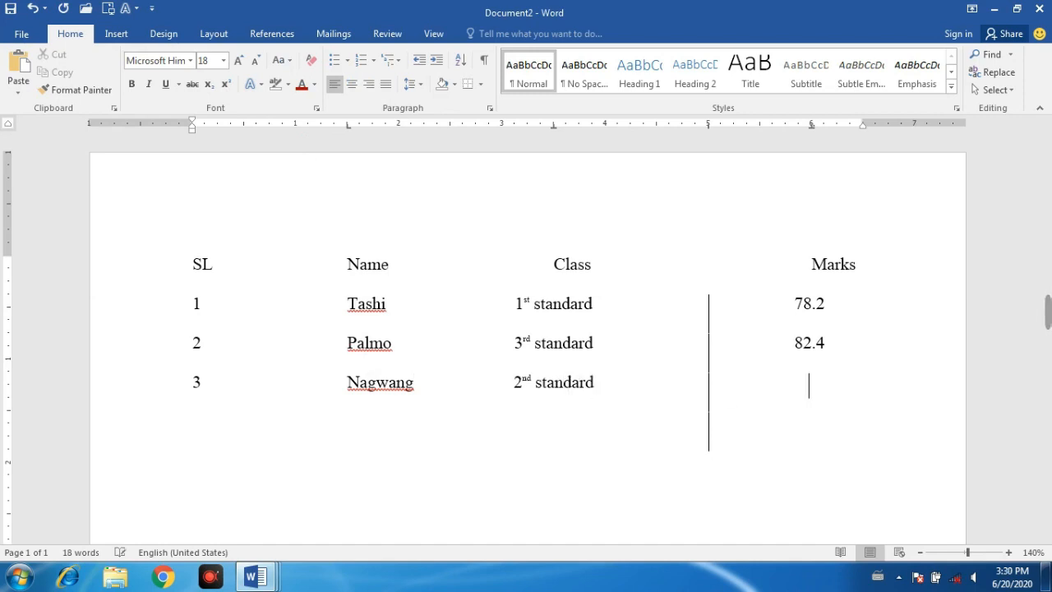
key(BackSpace)
key(Tab)
text(92.76)
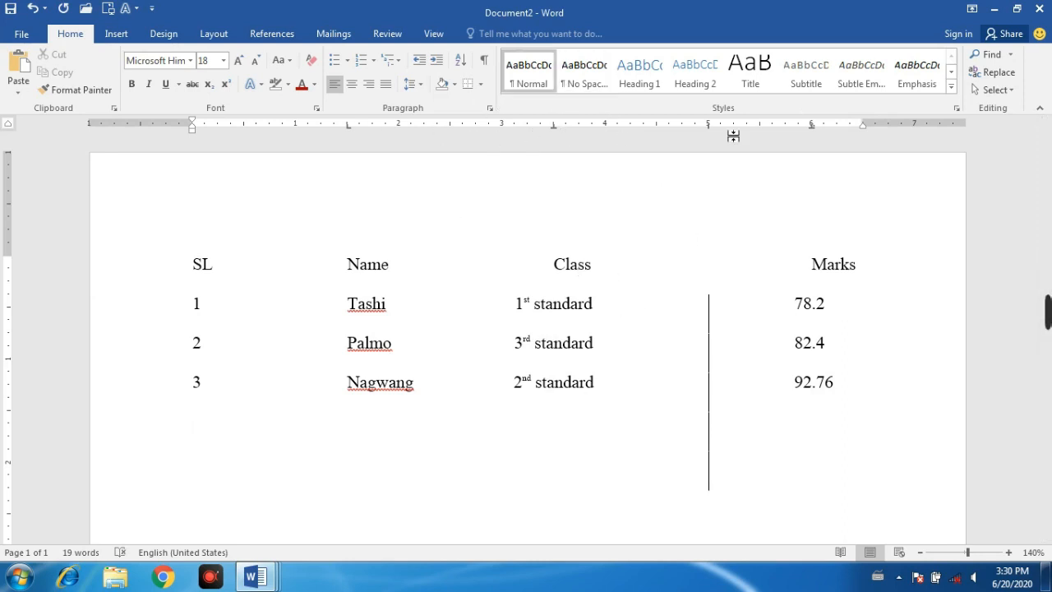
Step: Clear all tab stops from the empty line directly below the student list
click(489, 107)
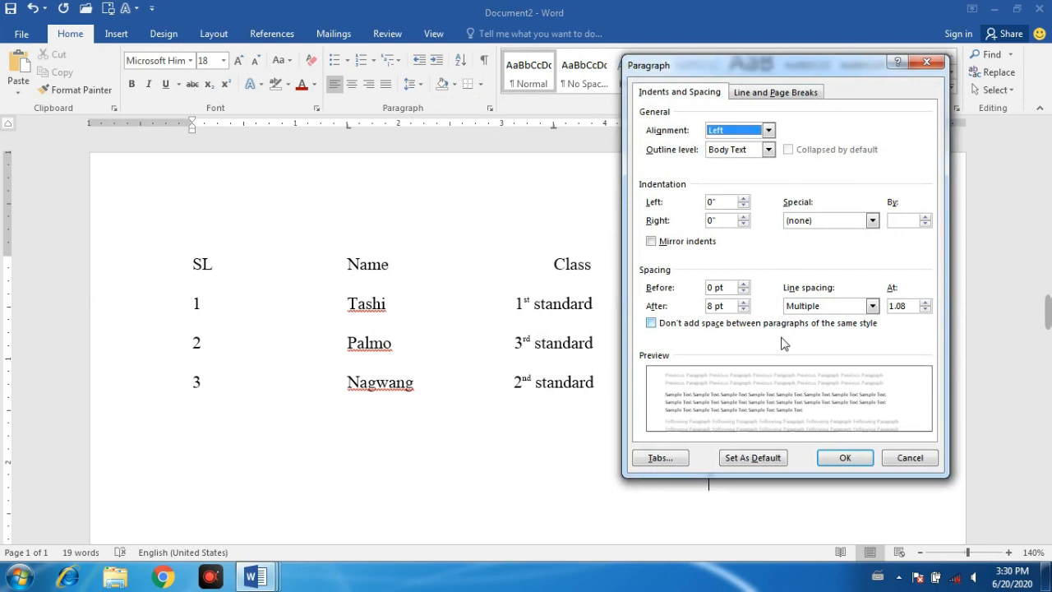
click(673, 457)
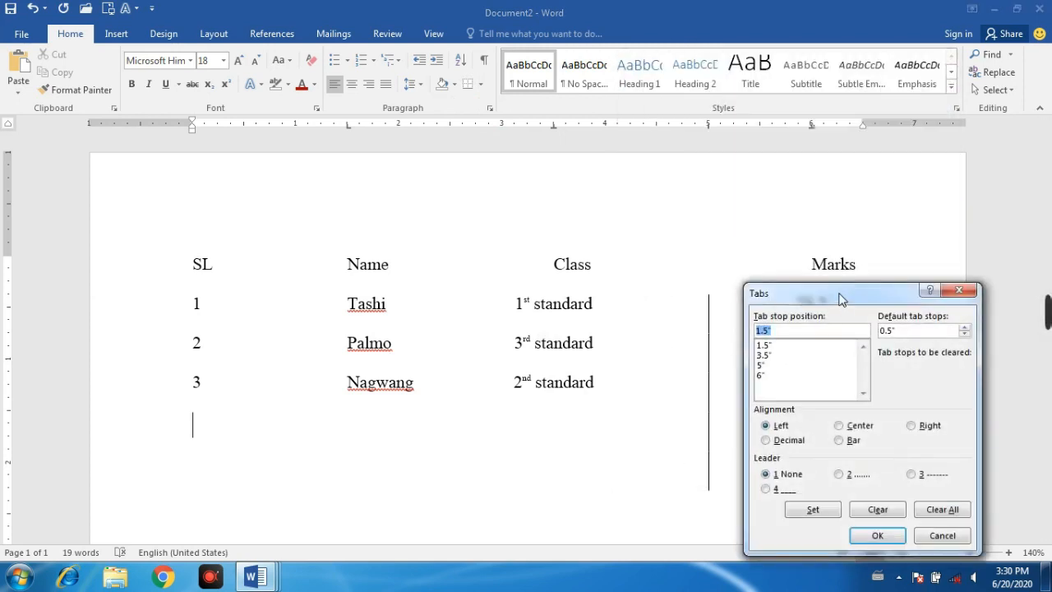
drag(841, 299, 842, 165)
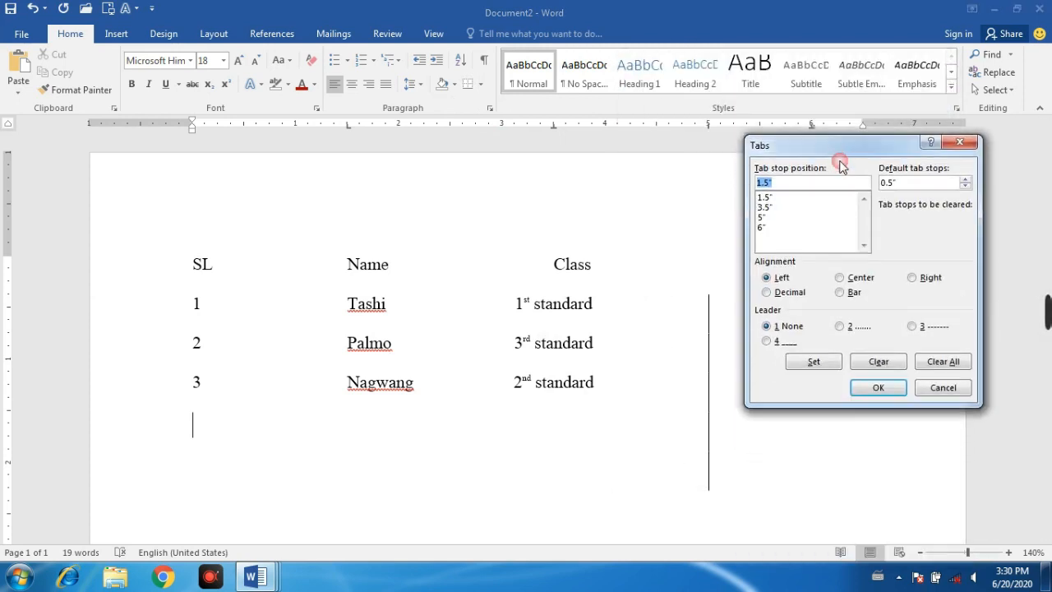
click(942, 364)
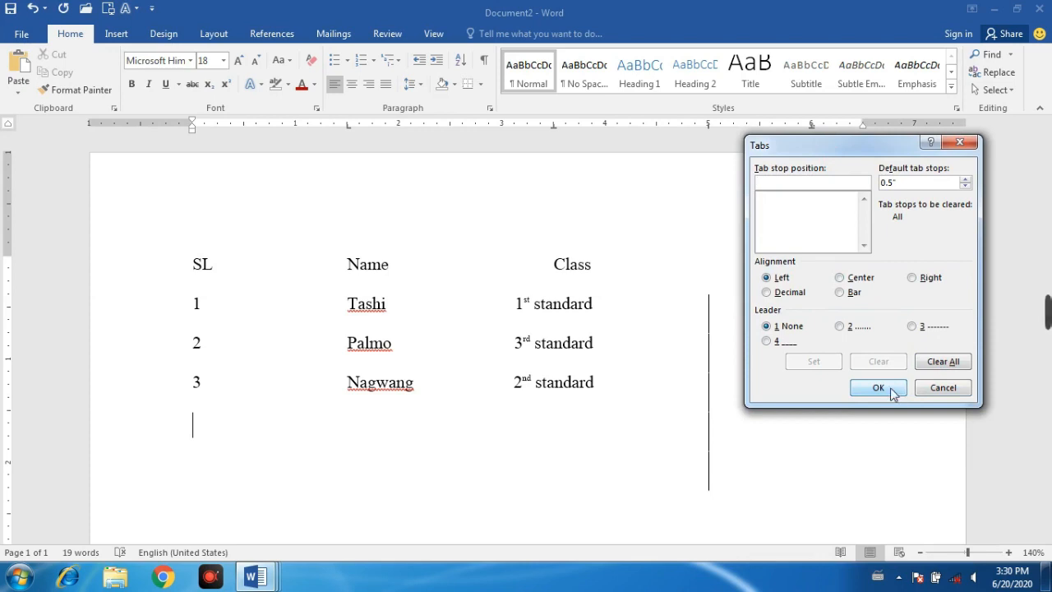
click(877, 388)
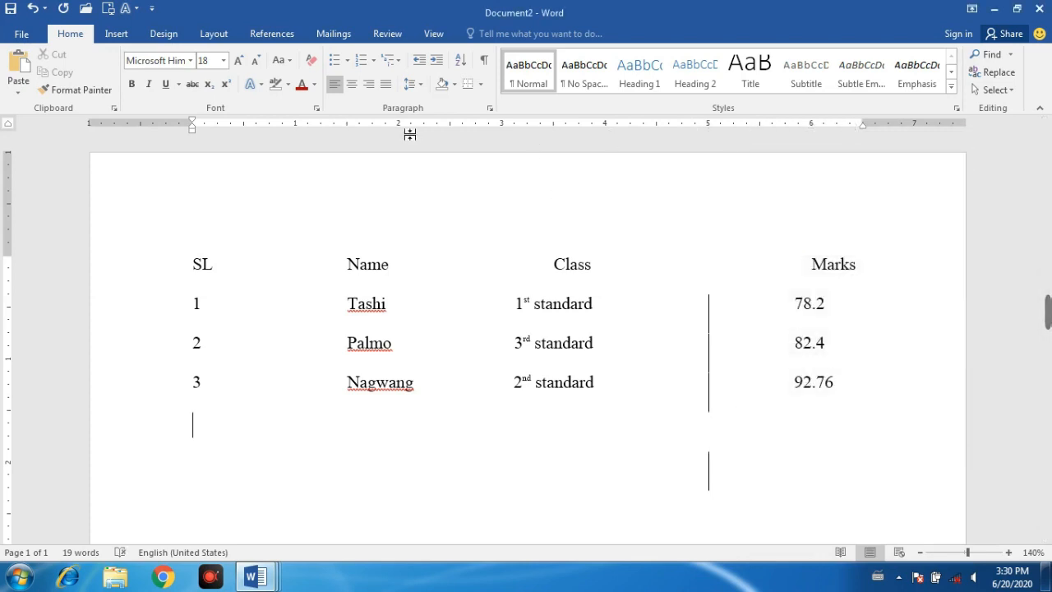
Step: Add a header line with Sl, Contents and Pages below the student list, spacing the headings apart with default tabs
scroll(652, 474, down, 5)
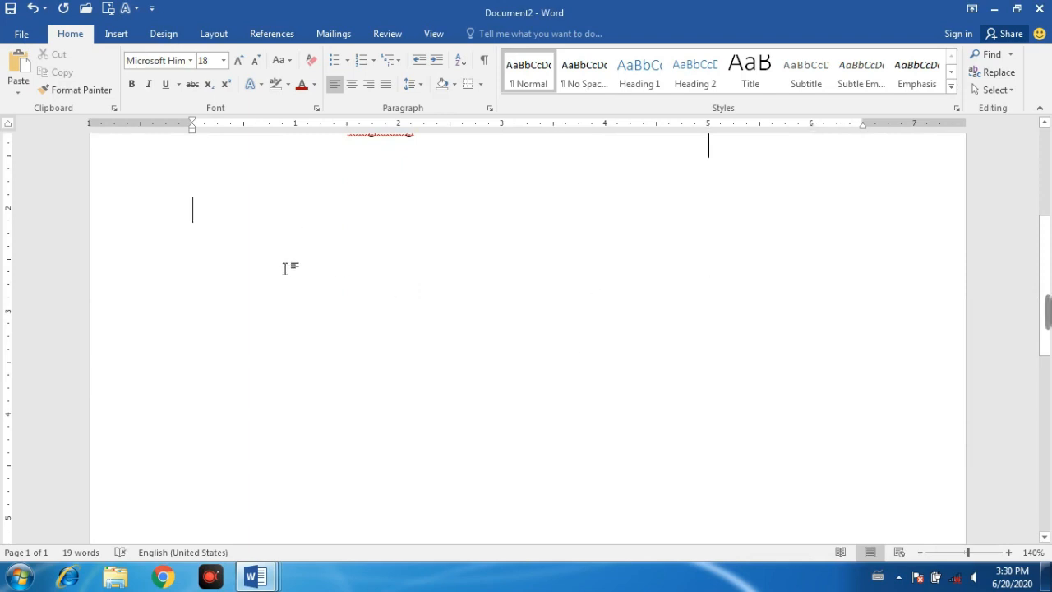
scroll(287, 268, up, 3)
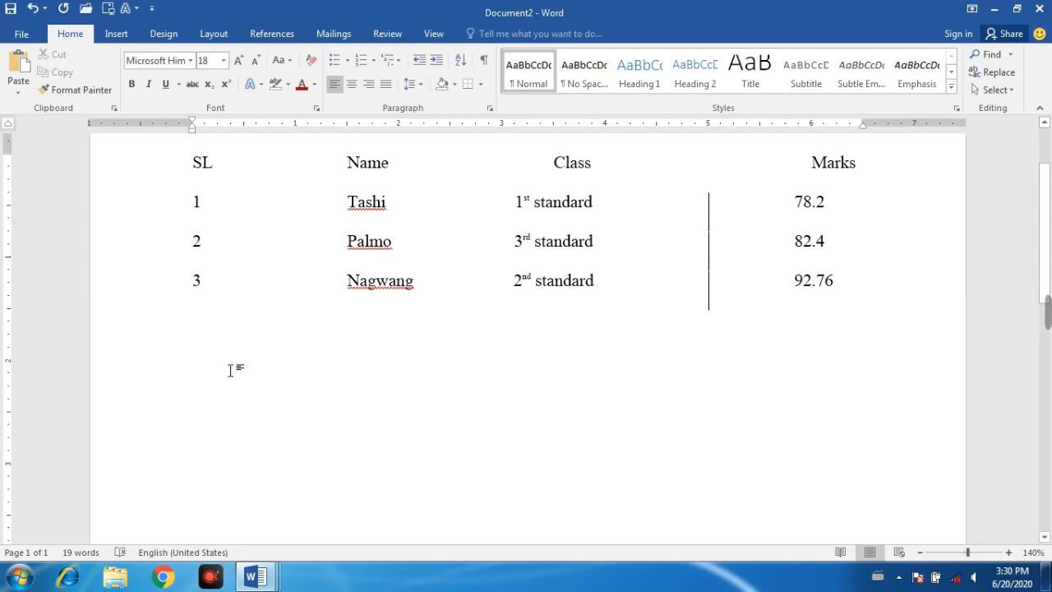
text(Sl)
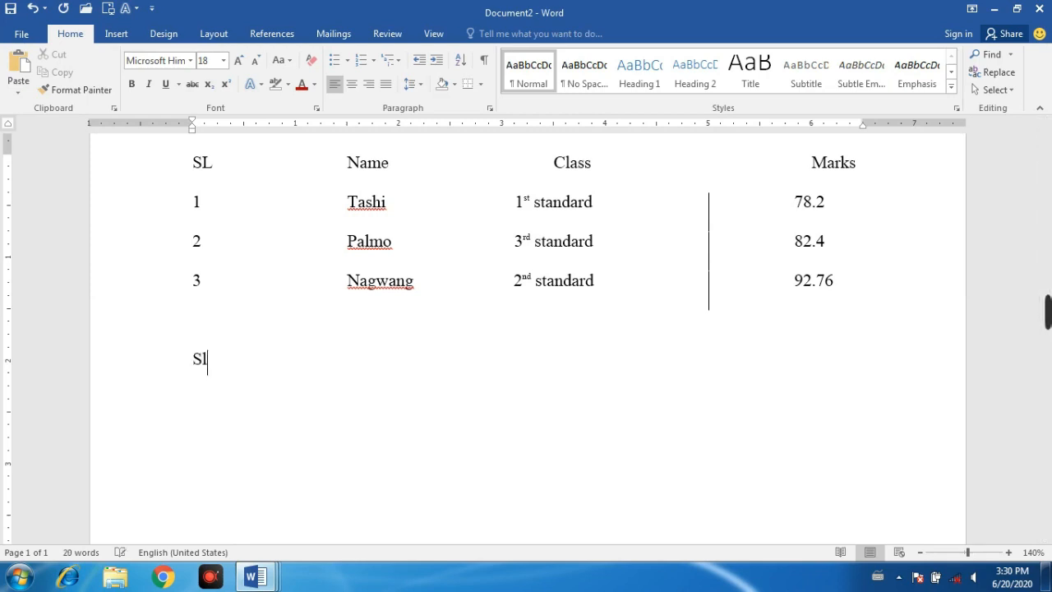
key(Tab)
text(Name)
key(BackSpace)
key(BackSpace)
key(BackSpace)
key(BackSpace)
text(Contents)
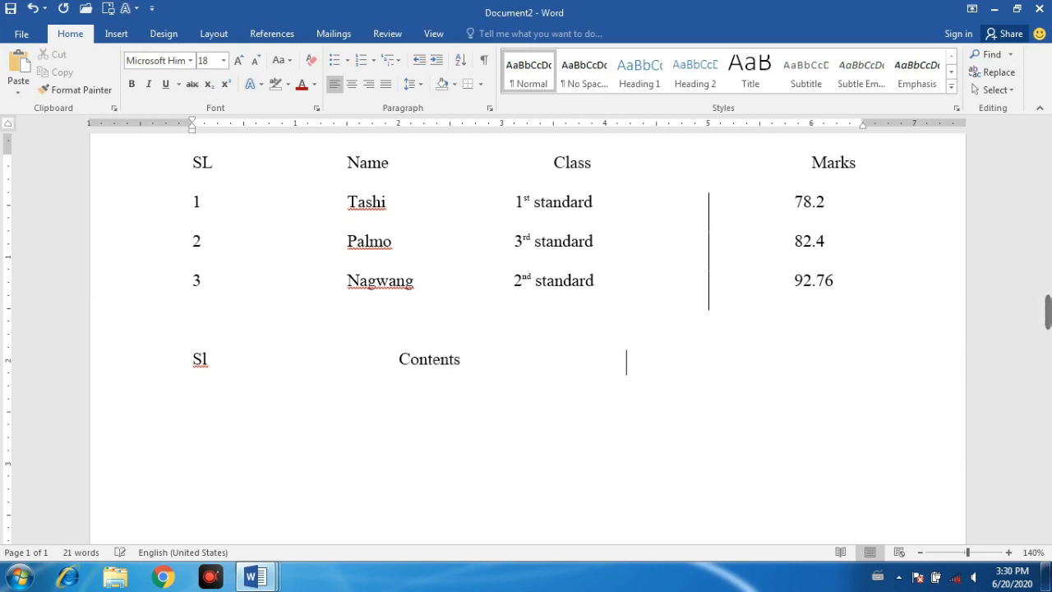
text(                       Page)
text(s)
Step: Set a left tab stop at 2" for the empty line below the Contents header
click(490, 107)
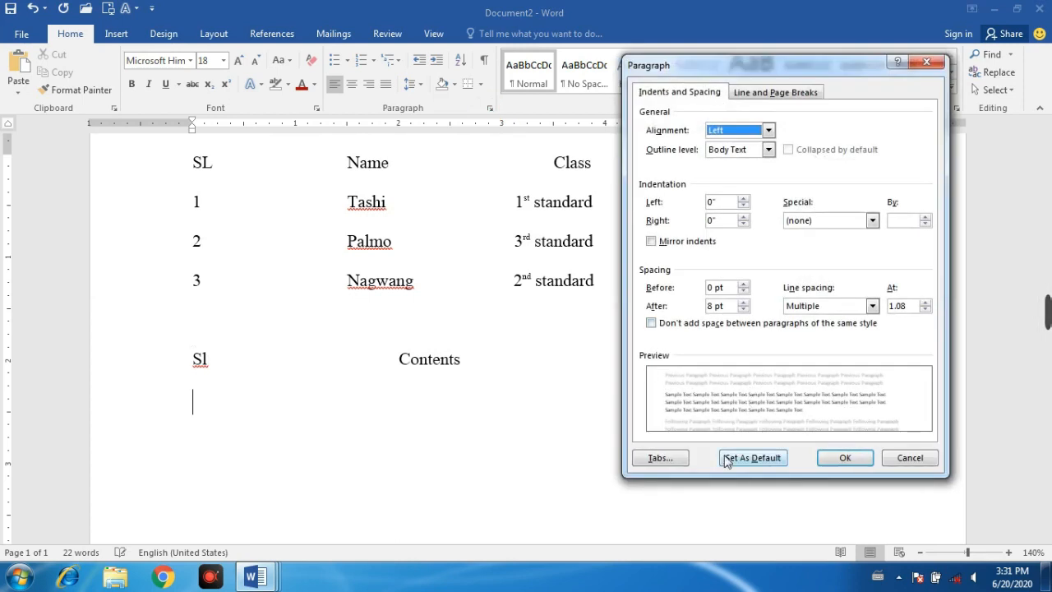
click(676, 463)
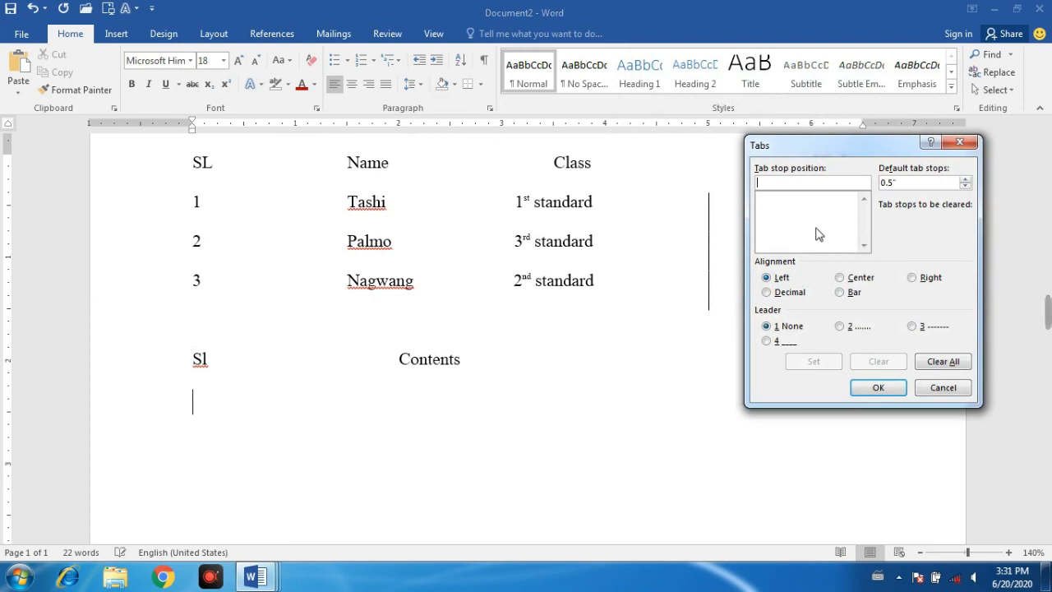
text(2)
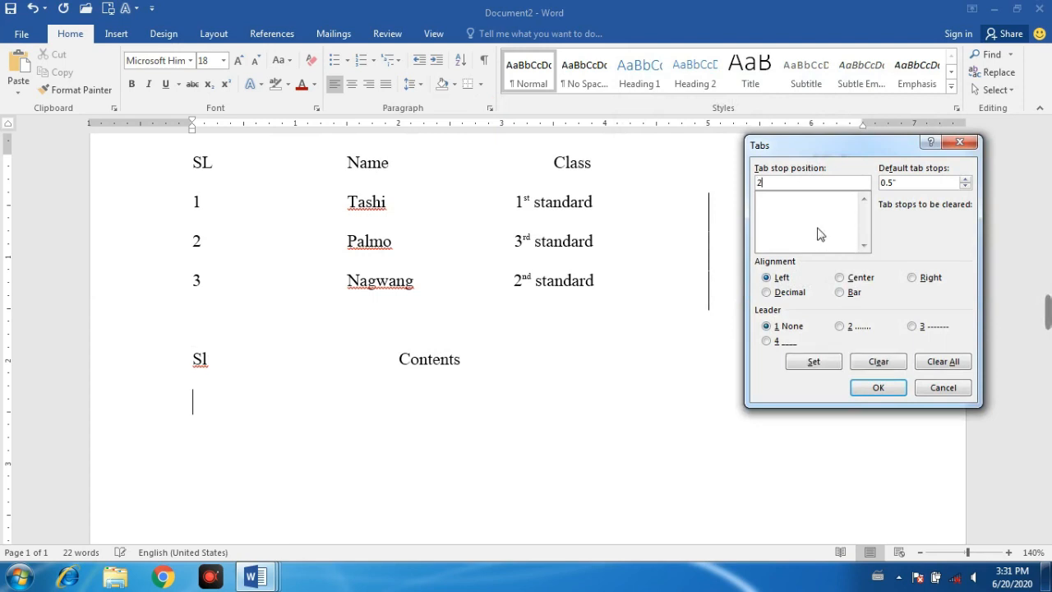
click(812, 362)
Step: Add a left tab stop at 5" with the dashed leader (option 3) and apply the tab settings
drag(821, 140, 914, 179)
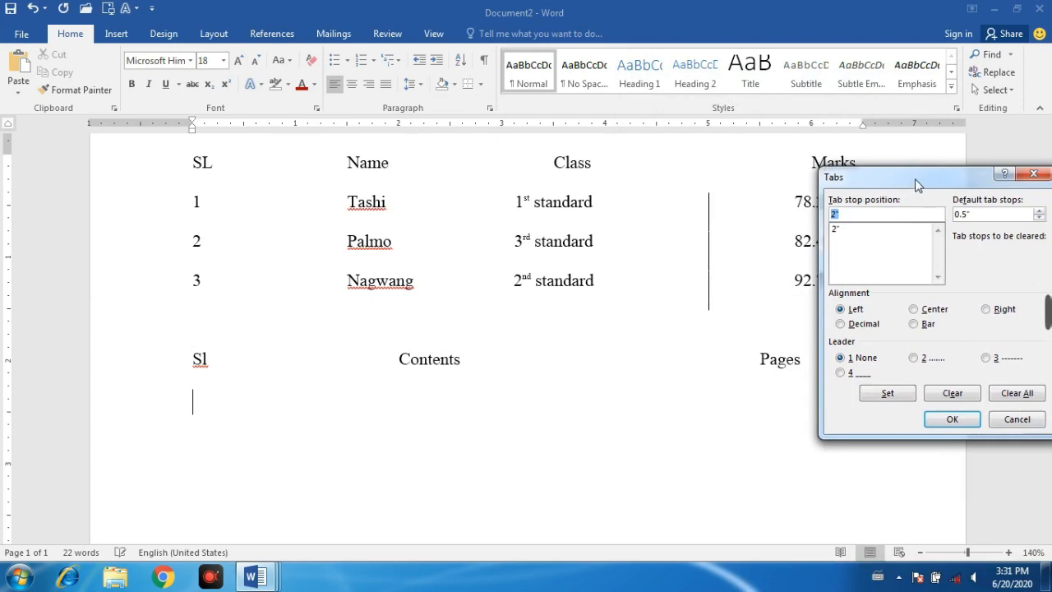
text(5)
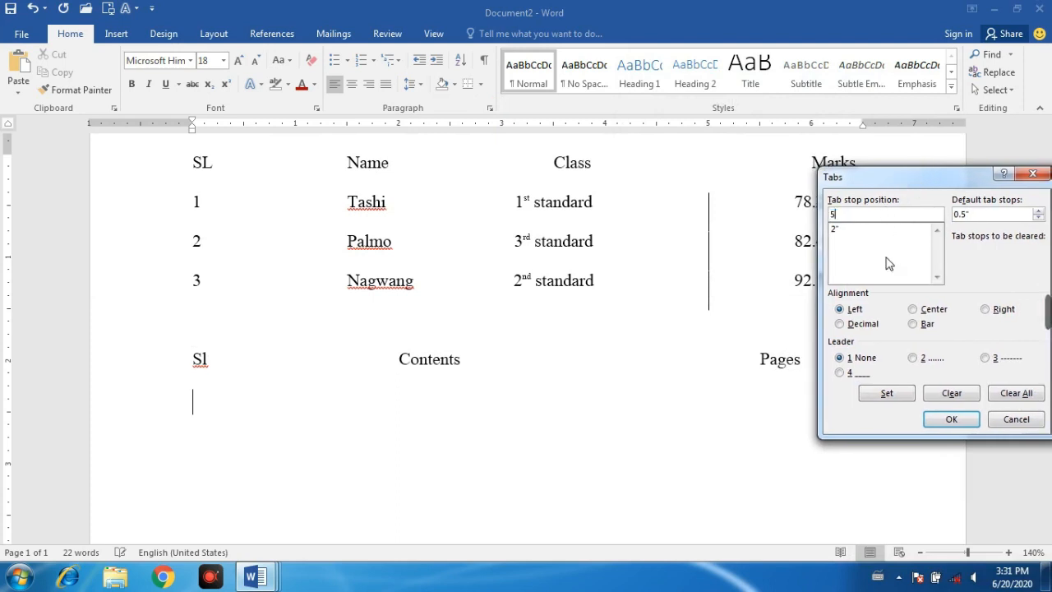
click(984, 360)
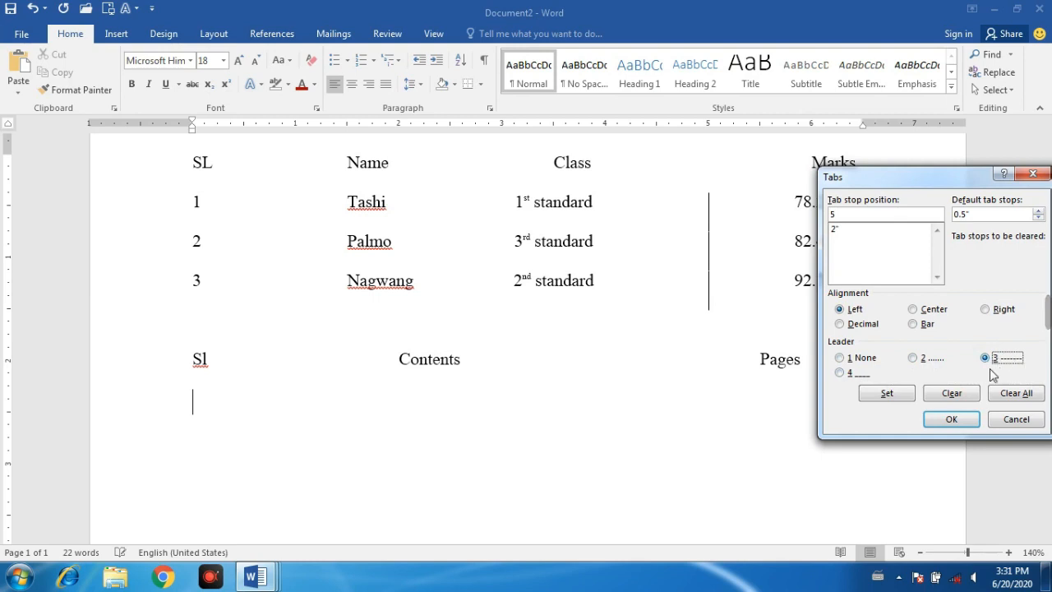
click(887, 394)
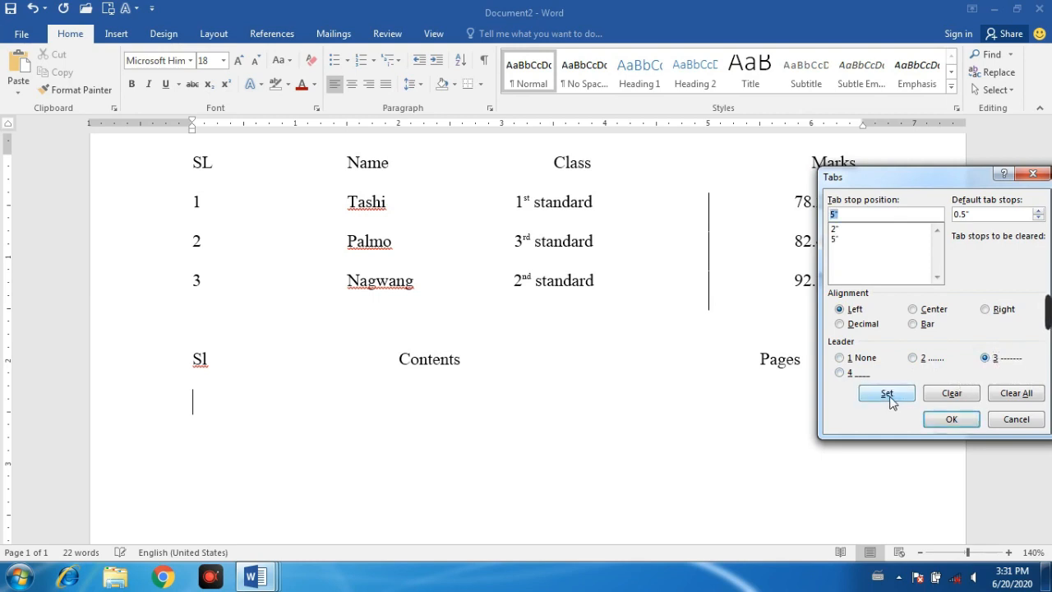
click(952, 420)
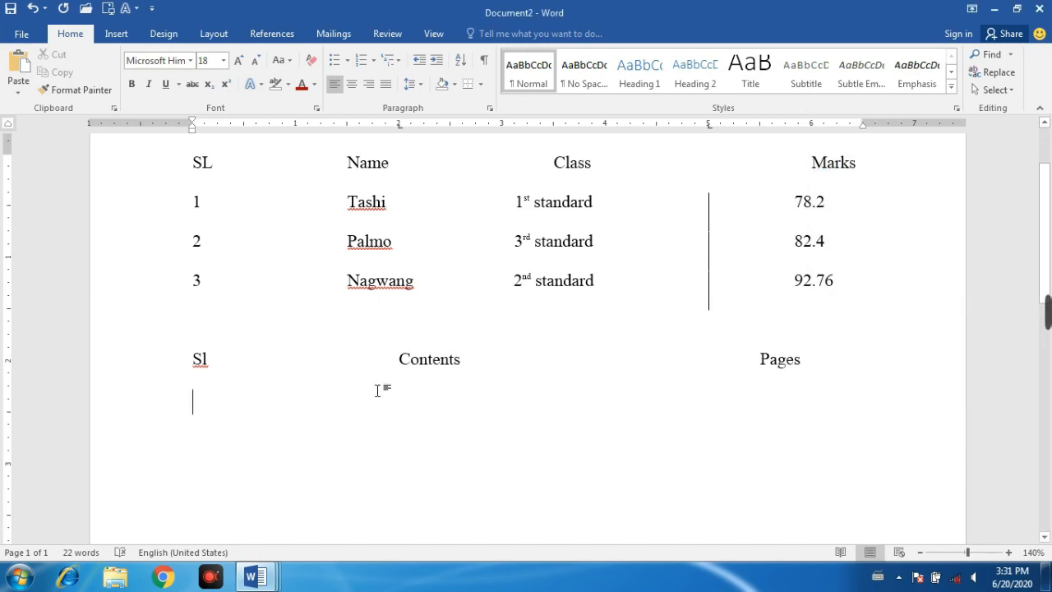
Step: Enter the first contents row with Sl 1, the title སྡུག་བསྔལ་བདེན་པ། and page 2 after the dashed leader
text(1)
key(Tab)
text(ཕྱག་བསྐལ)
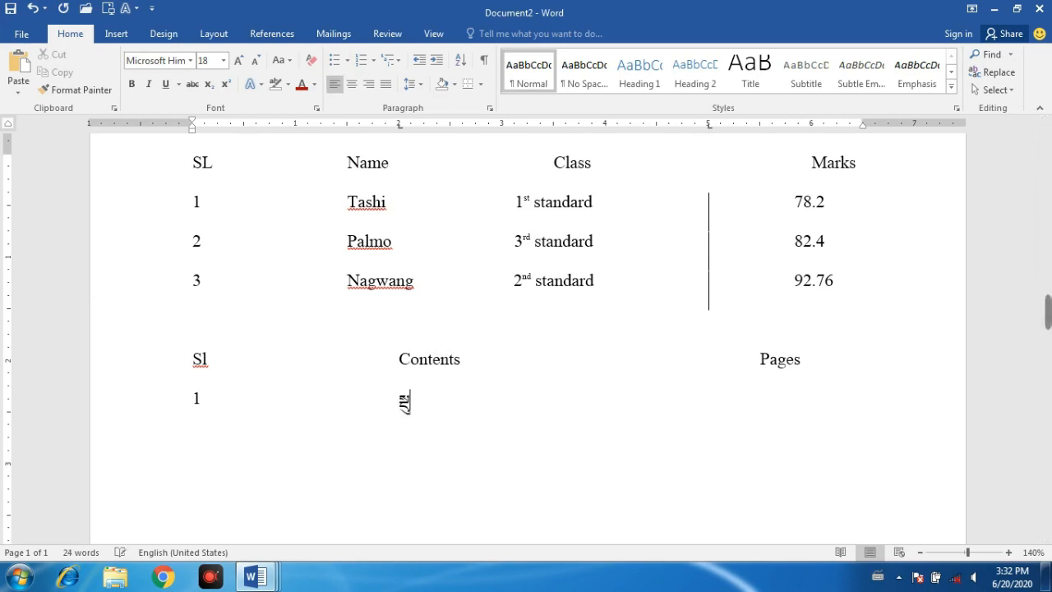
text(ལ)
key(BackSpace)
key(BackSpace)
text(་བསྔལ་)
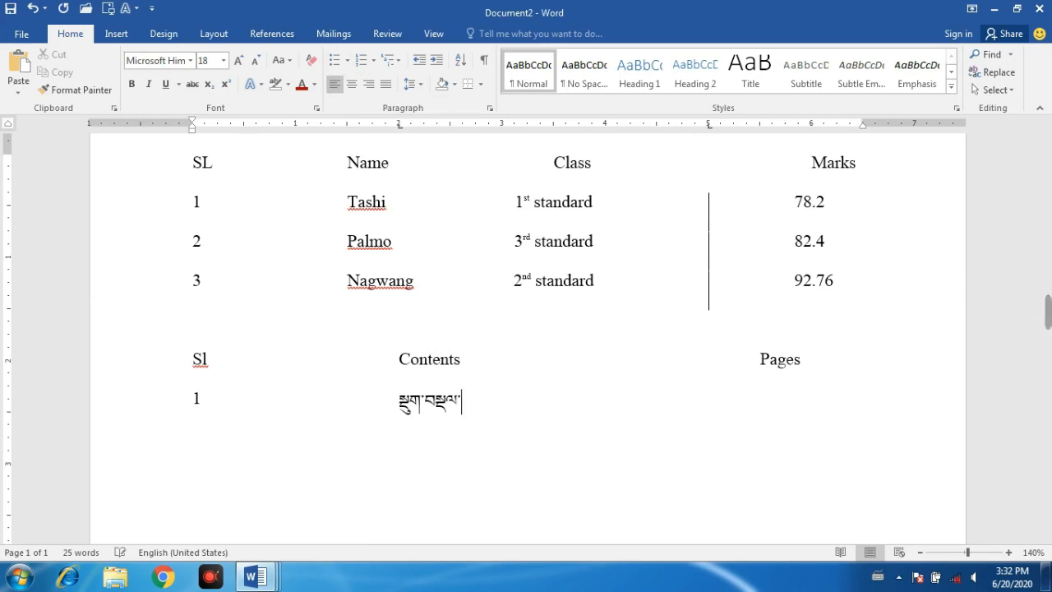
text(བདེན་པ)
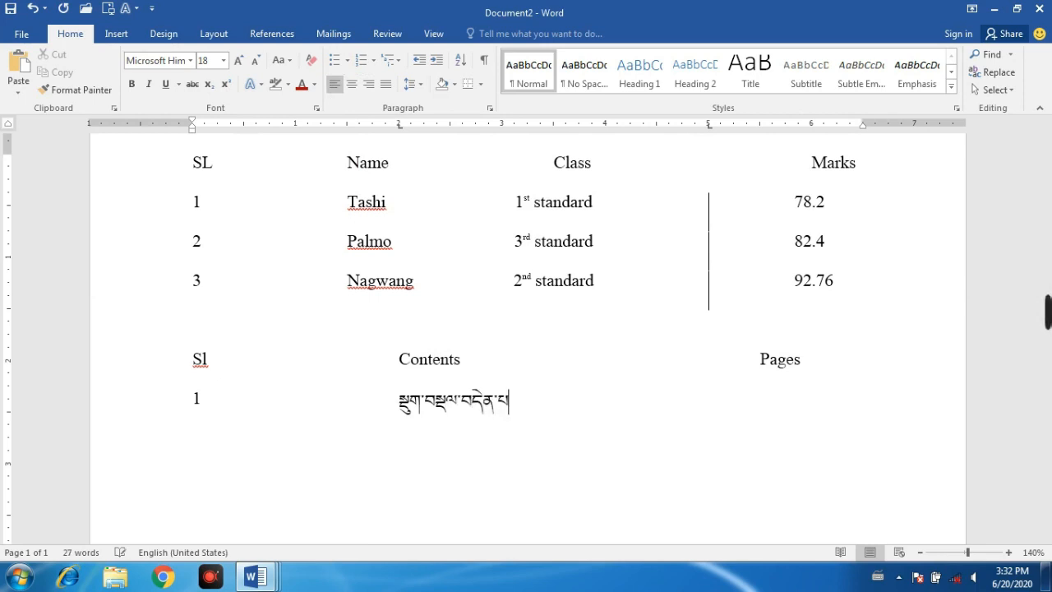
text(།)
key(Tab)
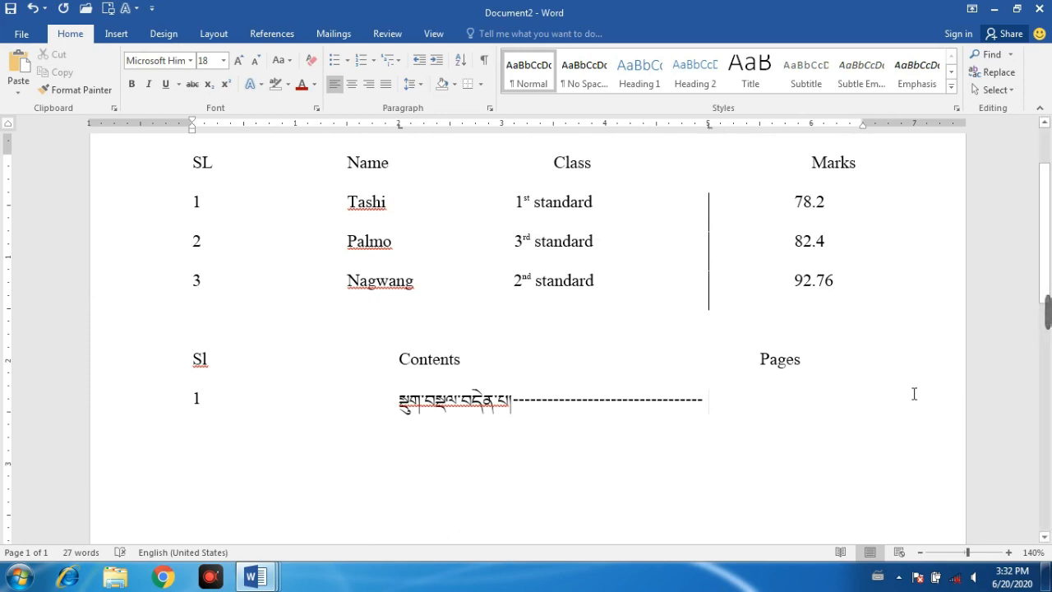
text(2)
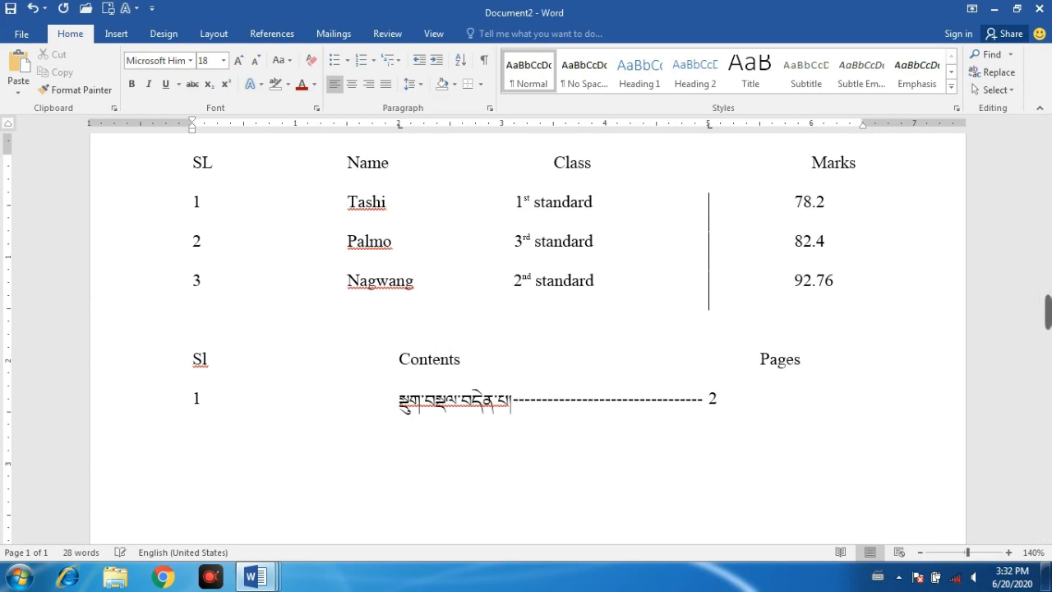
Step: Enter the second contents row with Sl 2, the title ཀུན་འབྱུང་བདེན་པ། and page ༥ after the dashed leader
key(Return)
text(2	ཀུན)
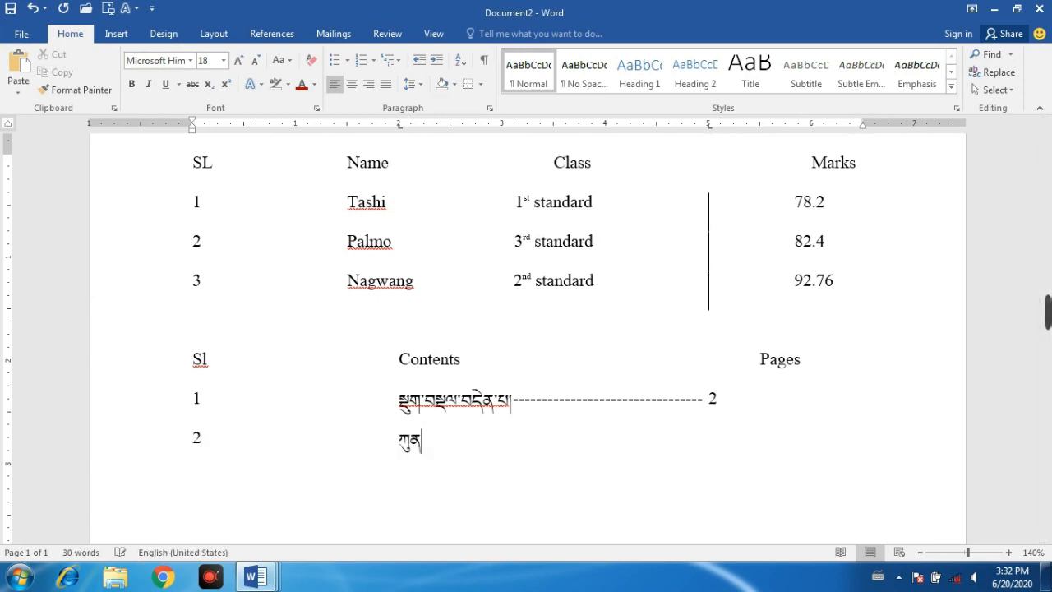
text(་འབྱུང་བདེན་པ)
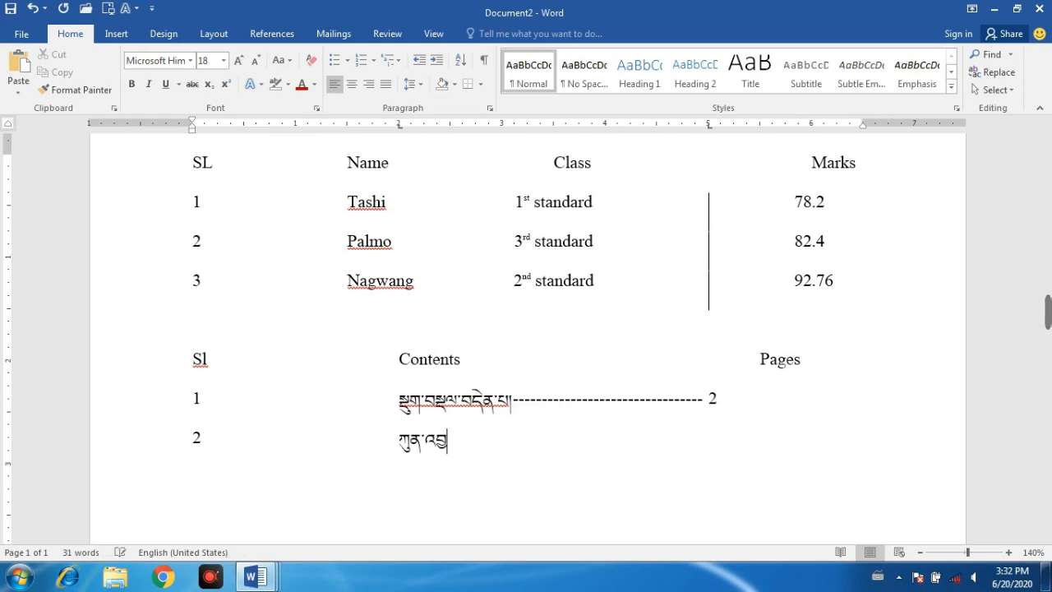
text(།)
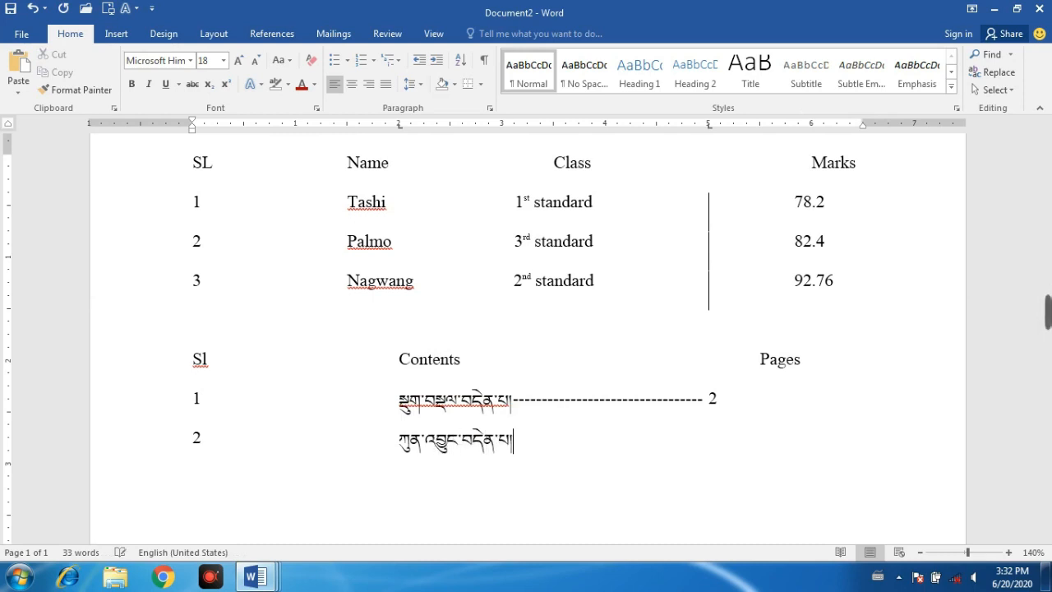
key(Tab)
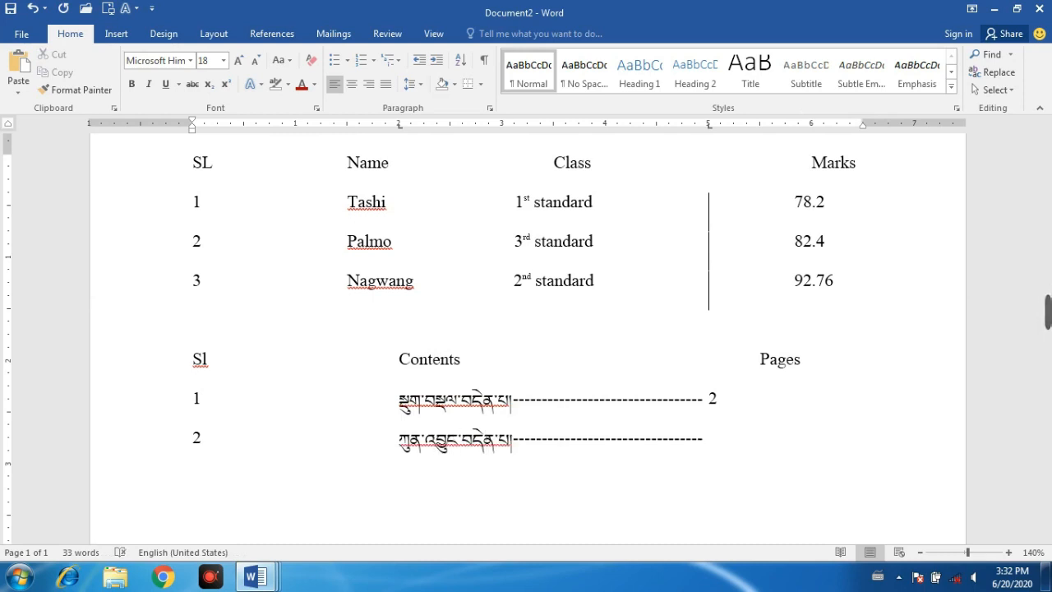
text(4)
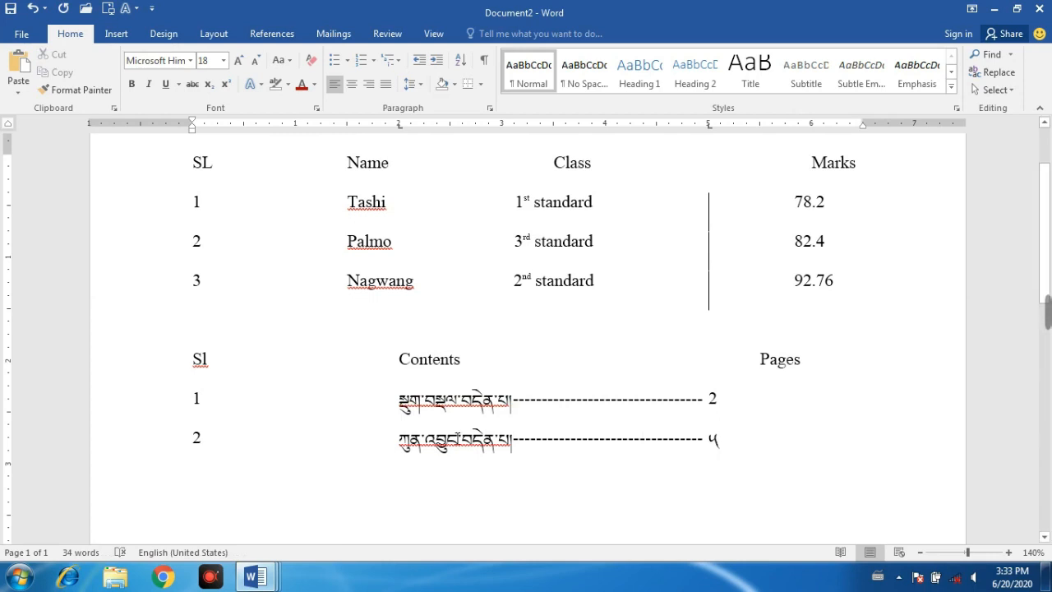
Step: Replace the first row's page number with the Tibetan numeral ༢ and align the Pages heading above the page numbers
drag(722, 399, 708, 400)
text(༢)
click(740, 446)
key(Return)
key(BackSpace)
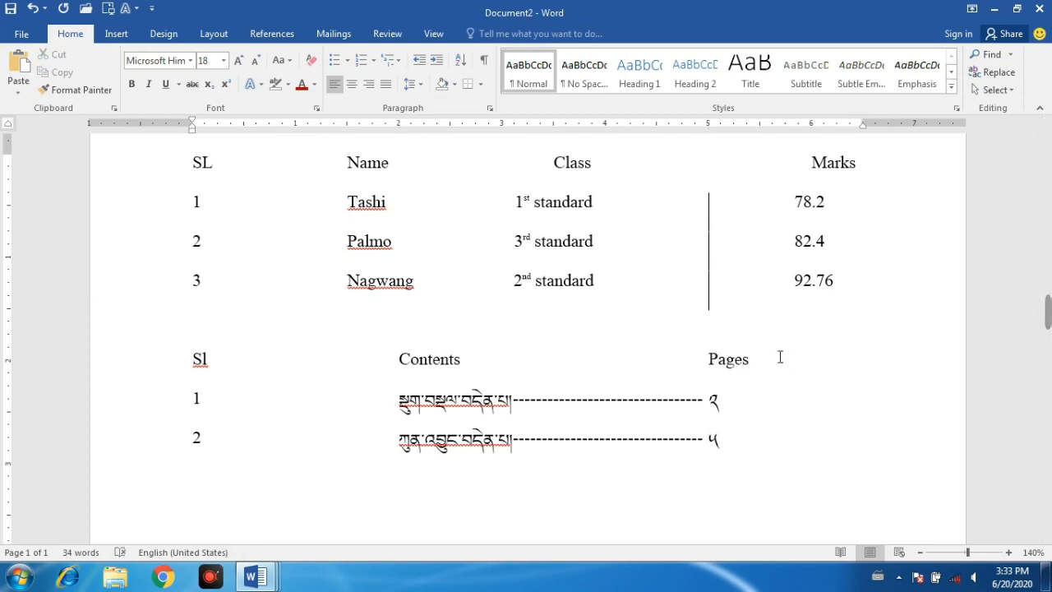
Step: Enter the third contents row with Sl 3, the title འགོག་པའི་བདེན་པ། and page ༩ after the dashed leader
click(647, 485)
text(༣)
key(BackSpace)
text(༣)
key(BackSpace)
text(3)
text(འགོག་པའི་བདེ)
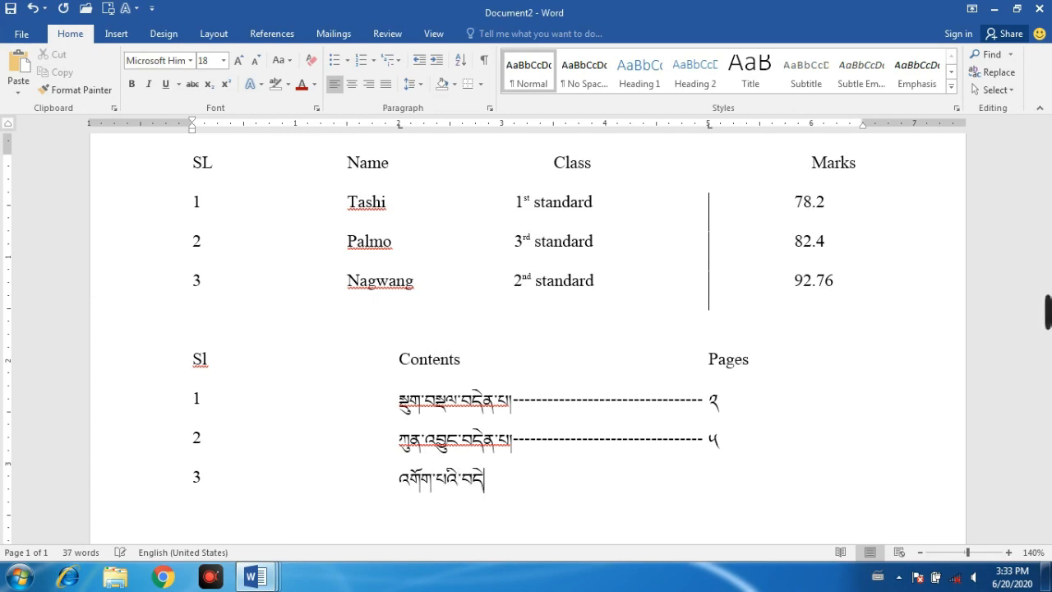
text(ན་པ།)
key(Tab)
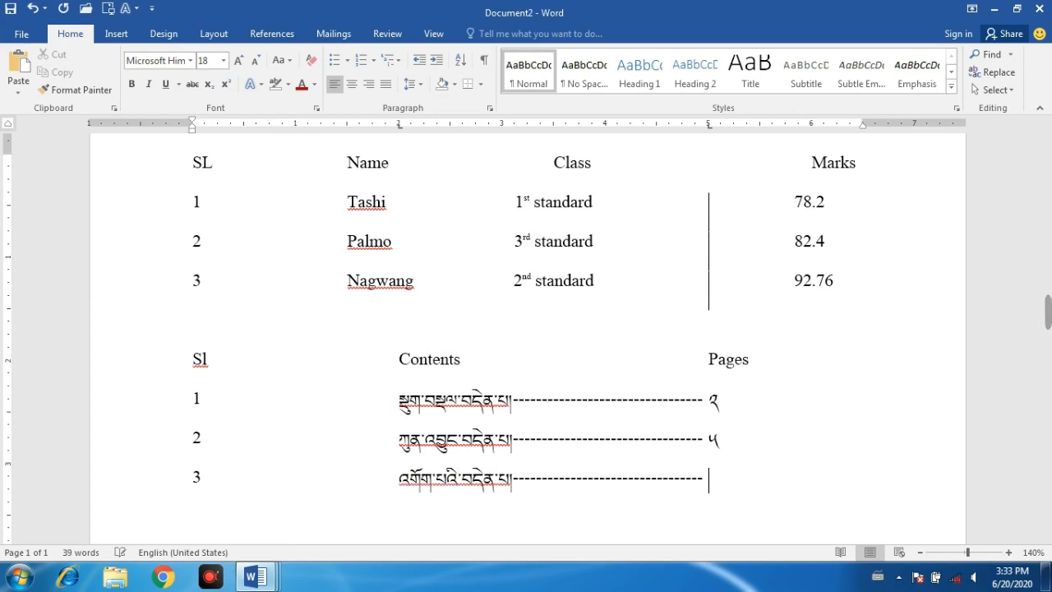
text(༧)
scroll(653, 454, down, 3)
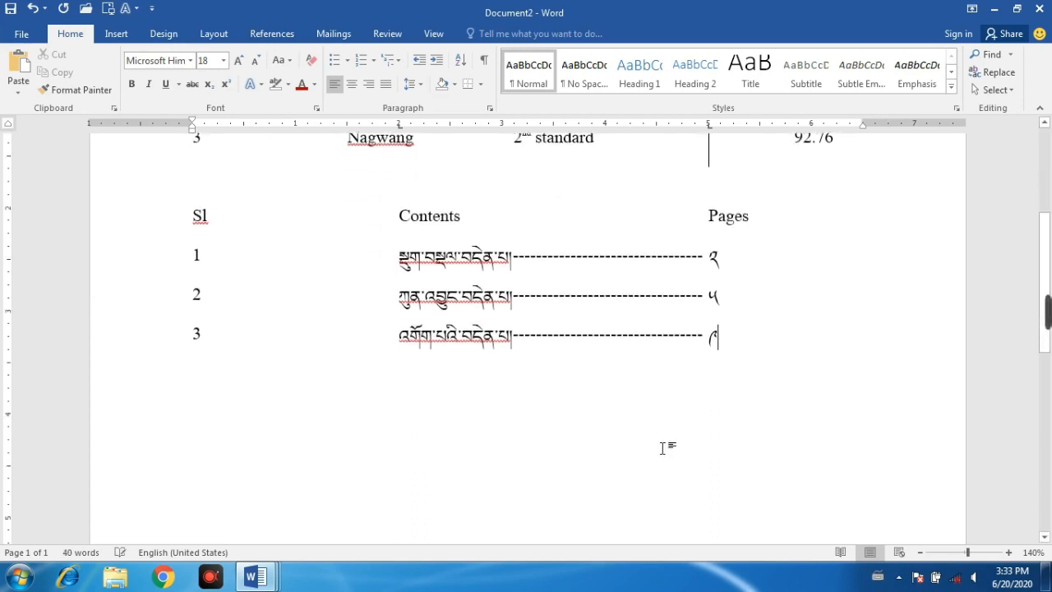
scroll(662, 444, up, 4)
scroll(661, 435, up, 1)
scroll(676, 419, down, 3)
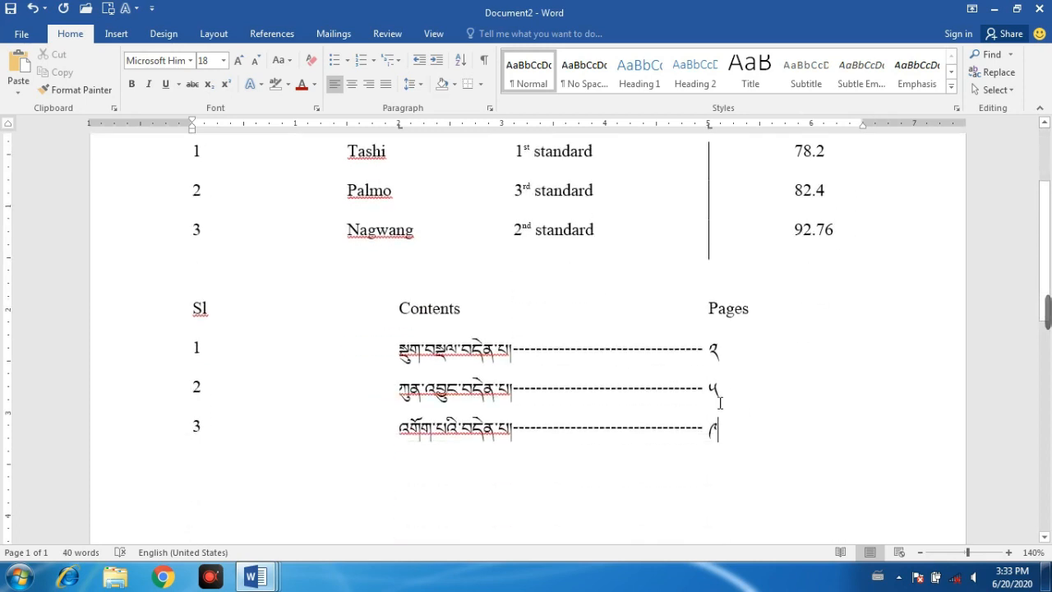
drag(737, 423, 169, 164)
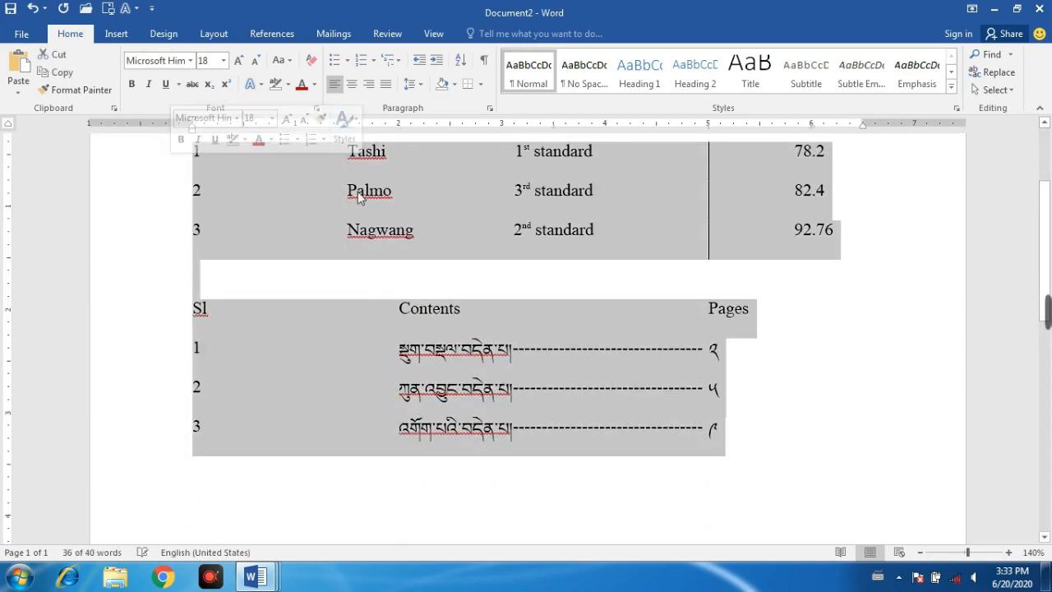
click(559, 310)
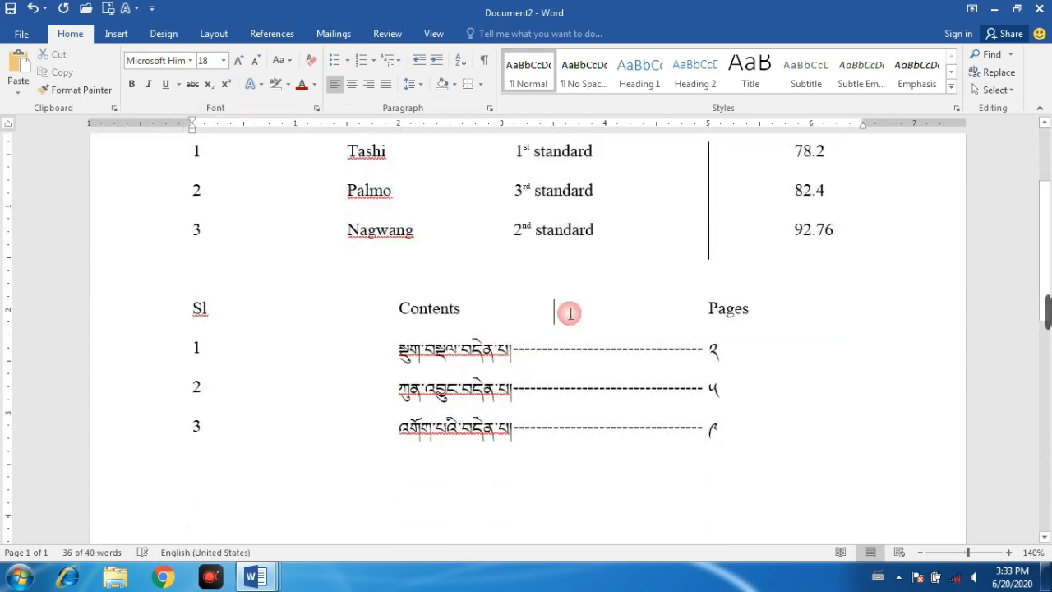
click(490, 108)
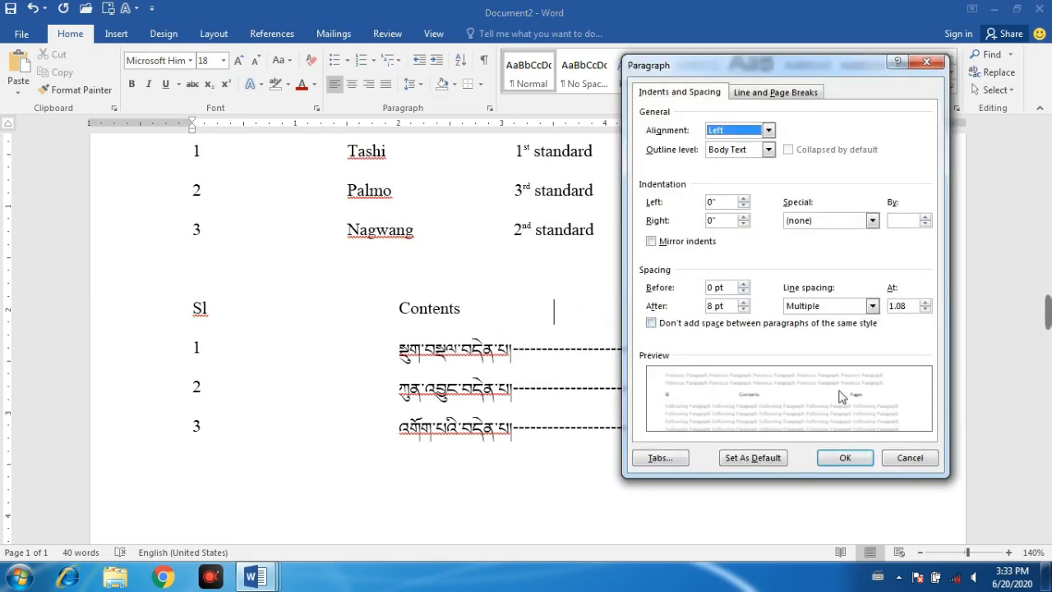
click(655, 458)
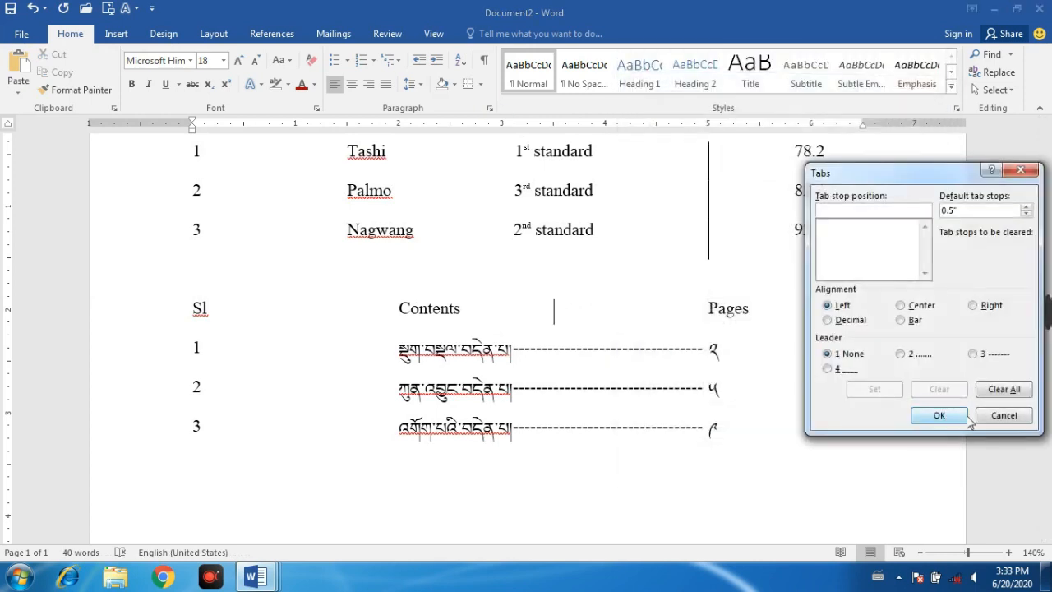
click(937, 418)
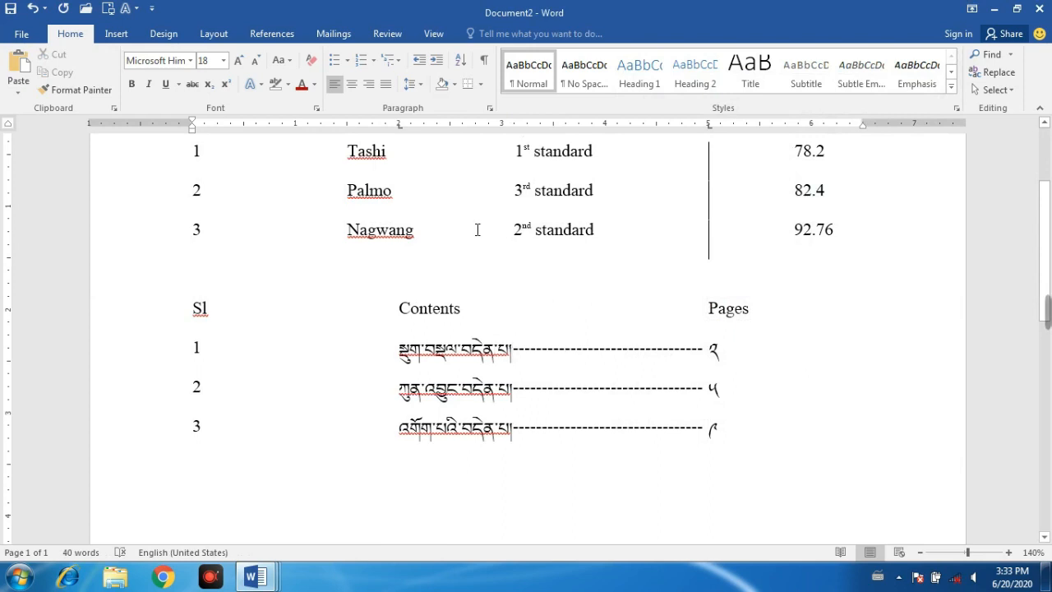
Step: Remove the 2-inch and 5-inch tab stops from the three rows below the Contents heading
drag(195, 338, 803, 446)
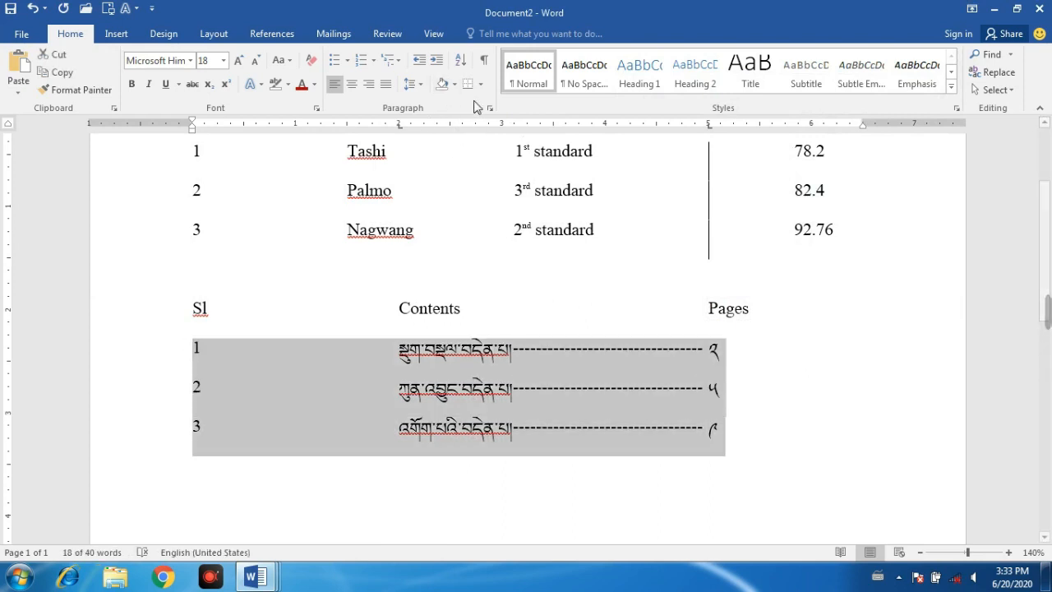
click(489, 107)
click(667, 453)
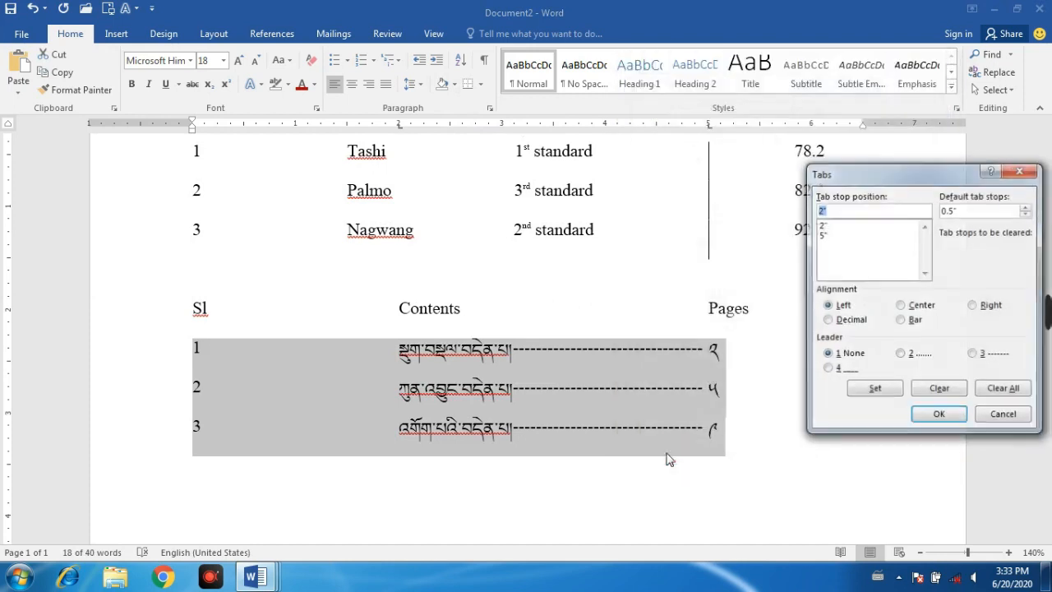
click(1004, 391)
click(1004, 415)
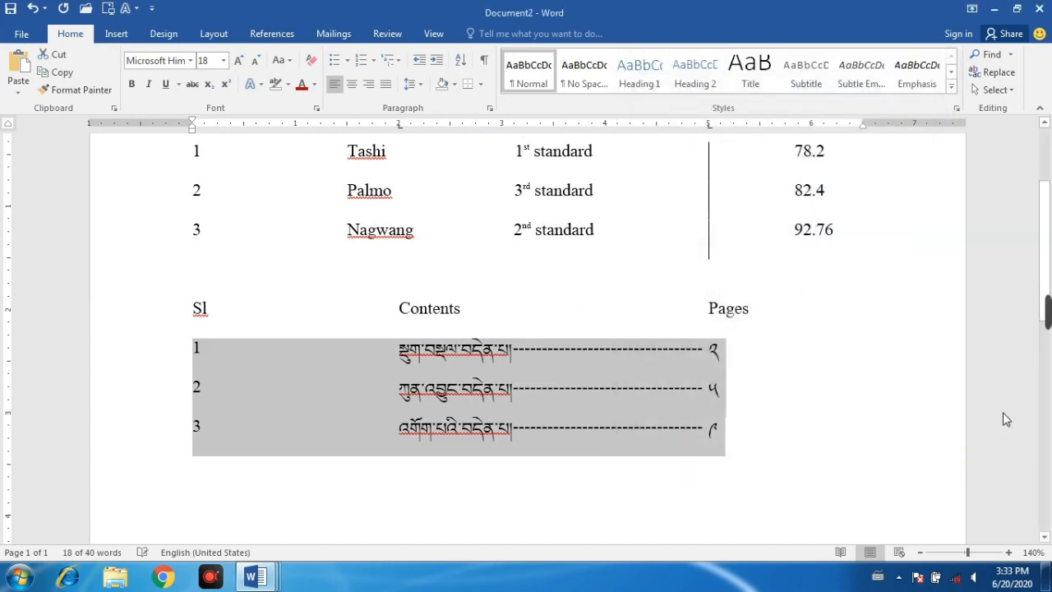
drag(709, 125, 712, 227)
drag(398, 125, 403, 197)
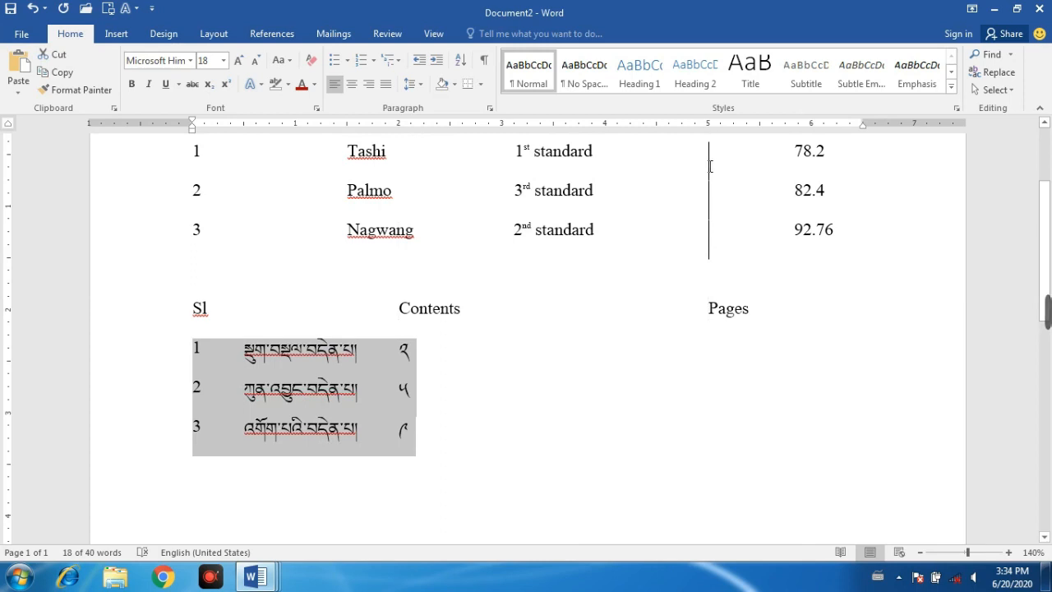
Step: Remove the 1.5, 3.5 and 6-inch tab stops and the 5-inch bar tab from the first student row
click(475, 174)
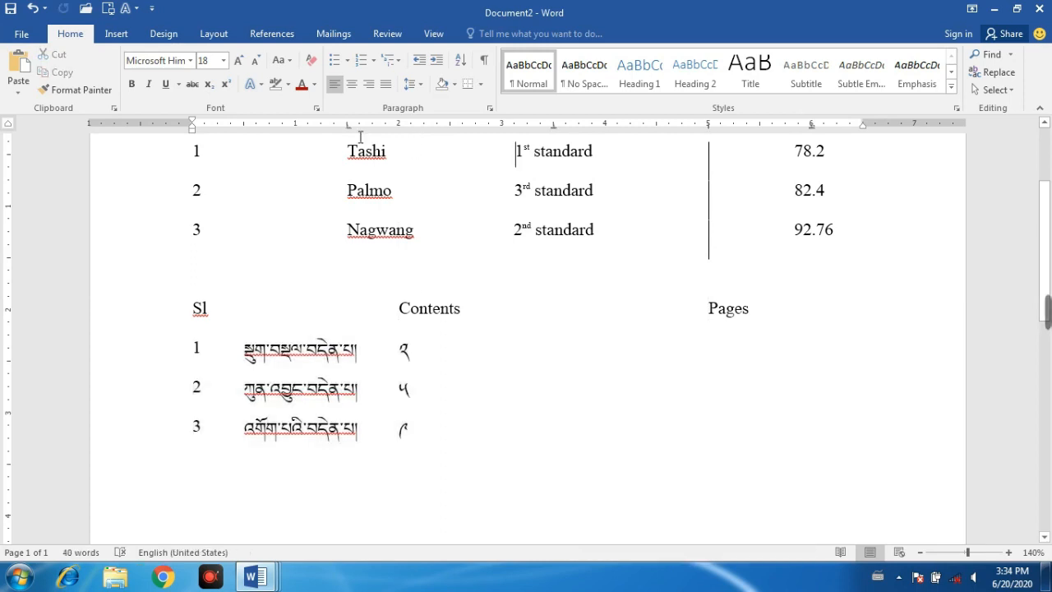
drag(350, 125, 354, 160)
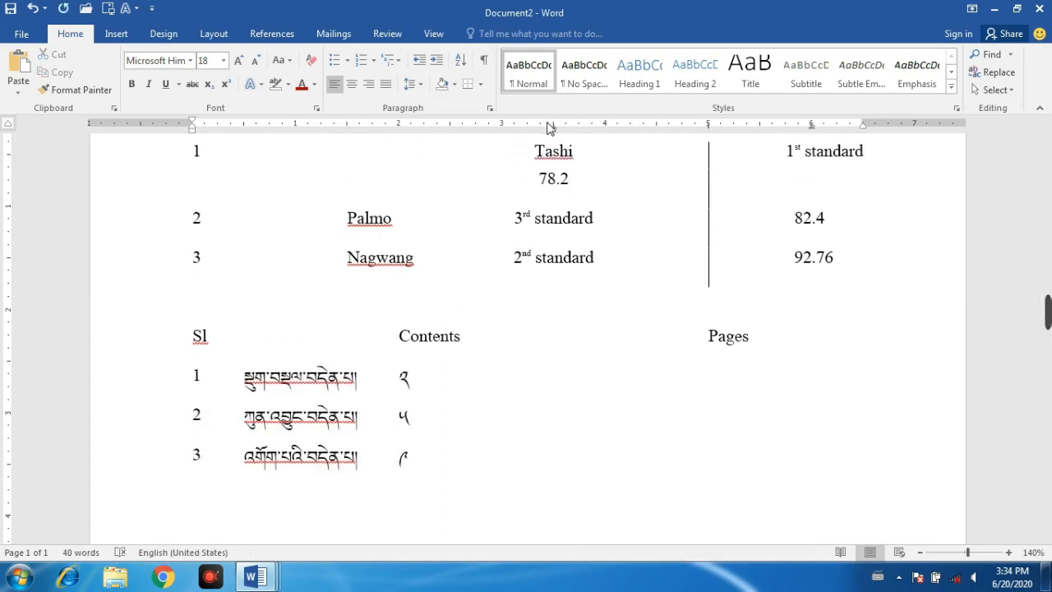
drag(553, 126, 559, 164)
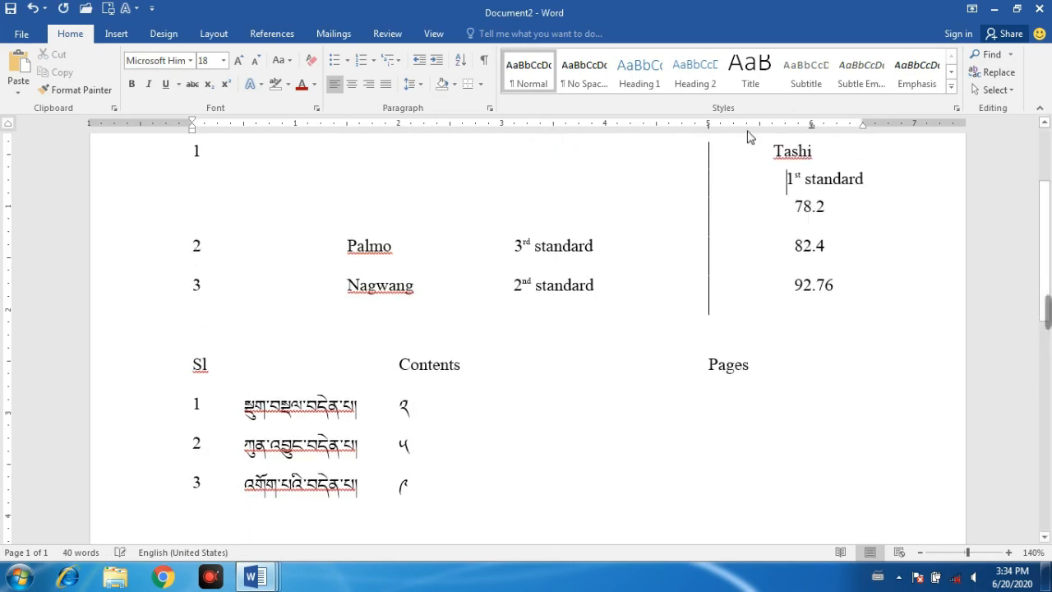
drag(811, 125, 814, 158)
drag(710, 127, 709, 178)
click(707, 199)
drag(710, 127, 714, 167)
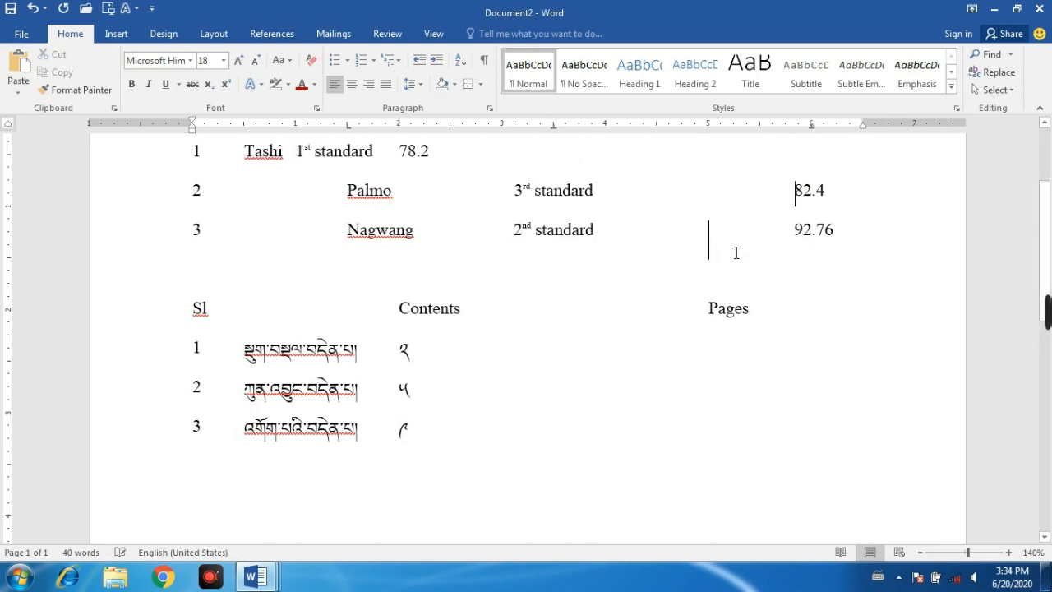
Step: Remove the 3.5-inch and 6-inch tab stops from the second and third student rows together
drag(892, 239, 288, 110)
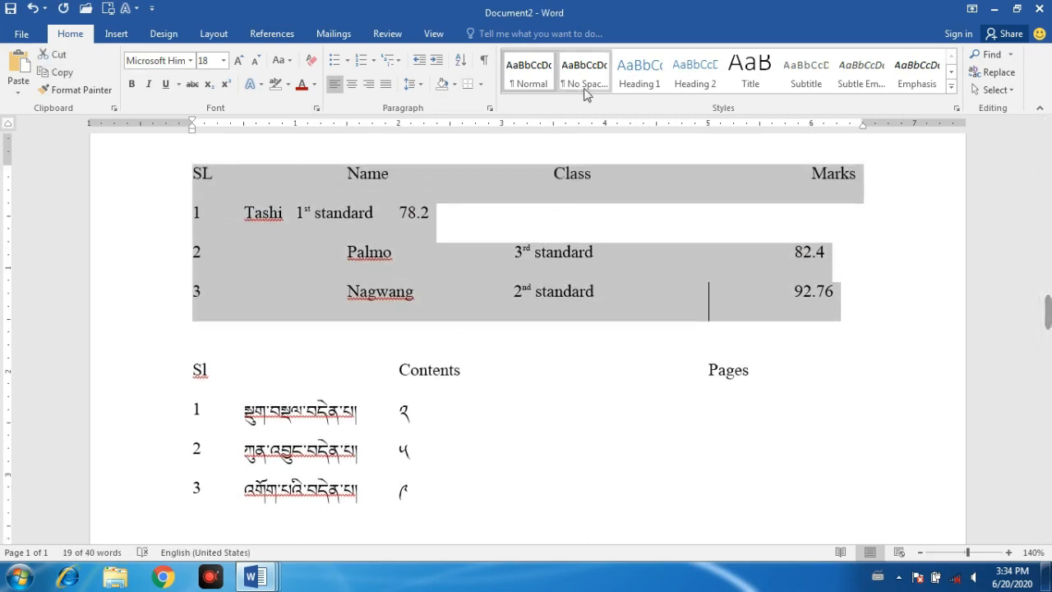
click(554, 173)
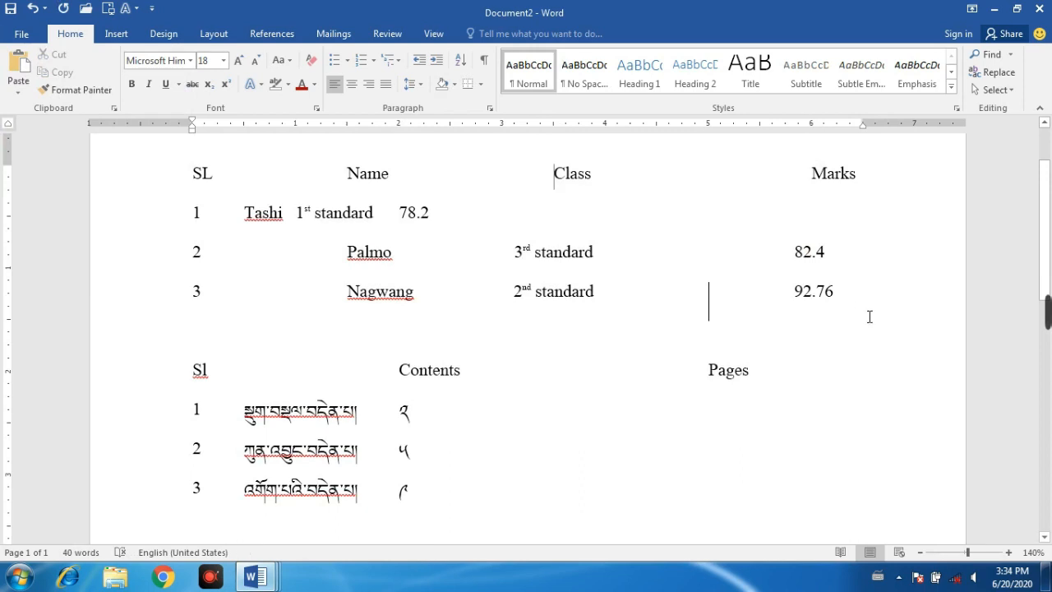
drag(850, 300, 95, 263)
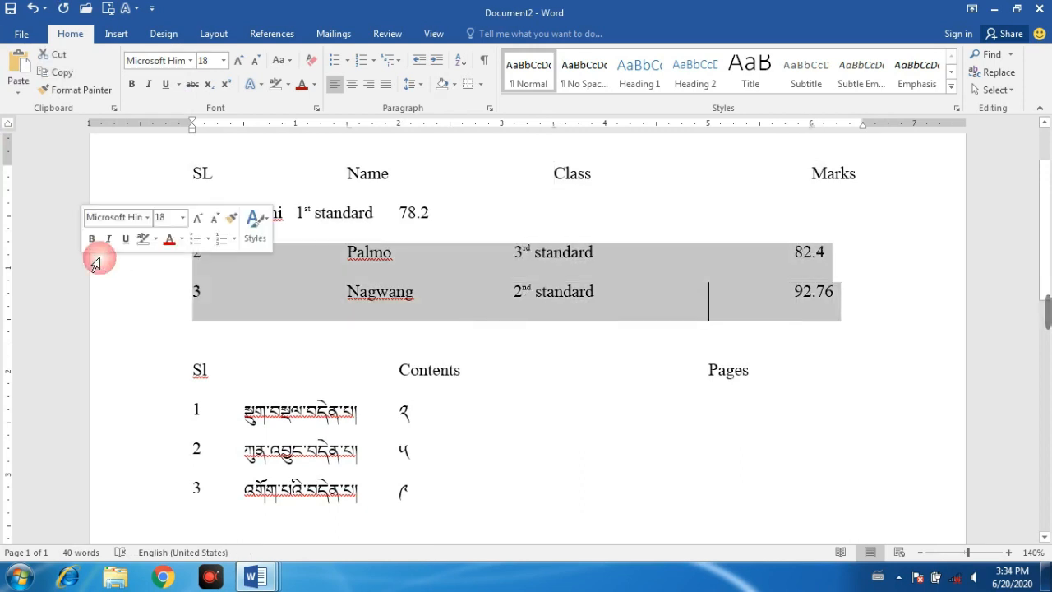
drag(554, 132, 554, 175)
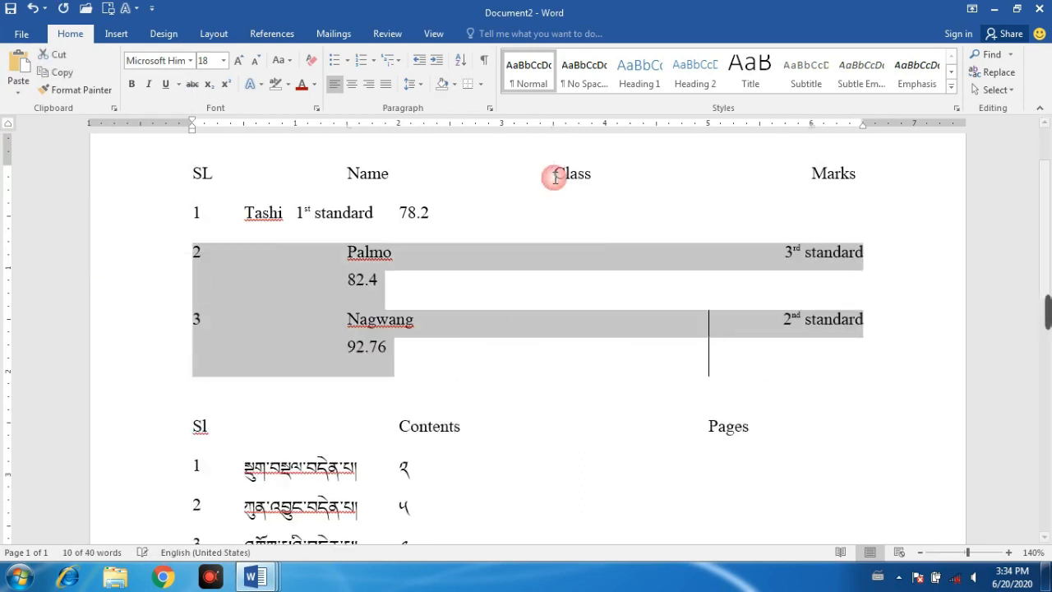
drag(814, 125, 817, 172)
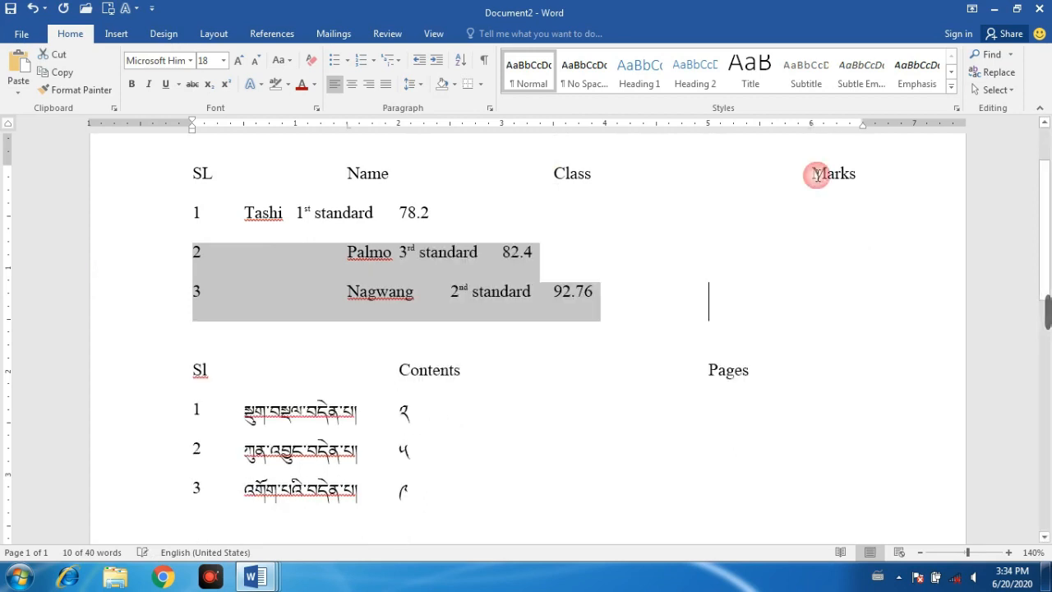
click(264, 295)
Step: Remove the second student row's tab stops at 1.5, 3.5 and 6 inches
click(392, 251)
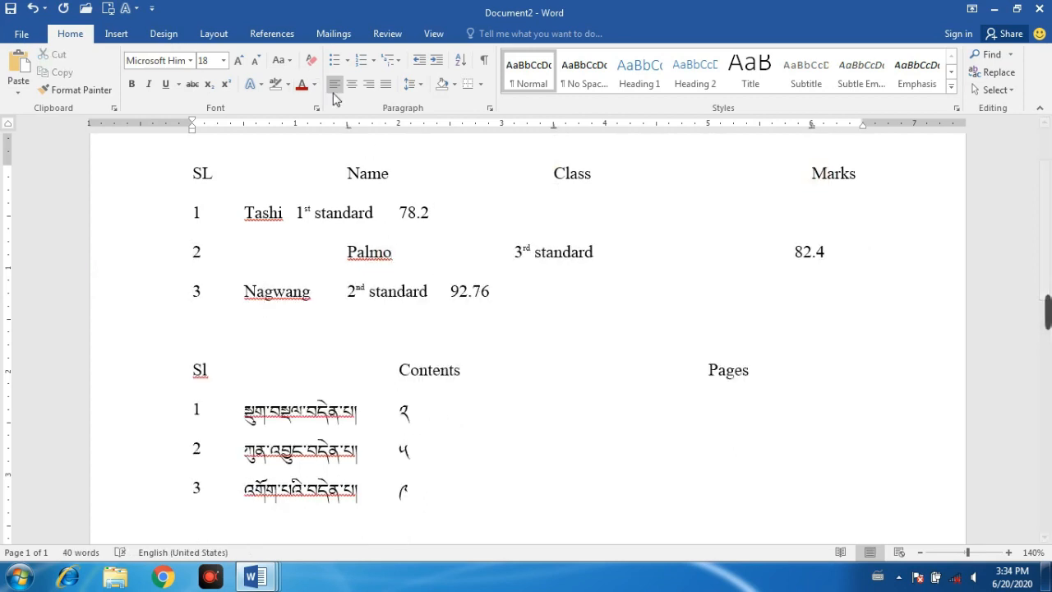
drag(352, 127, 352, 176)
drag(352, 127, 352, 174)
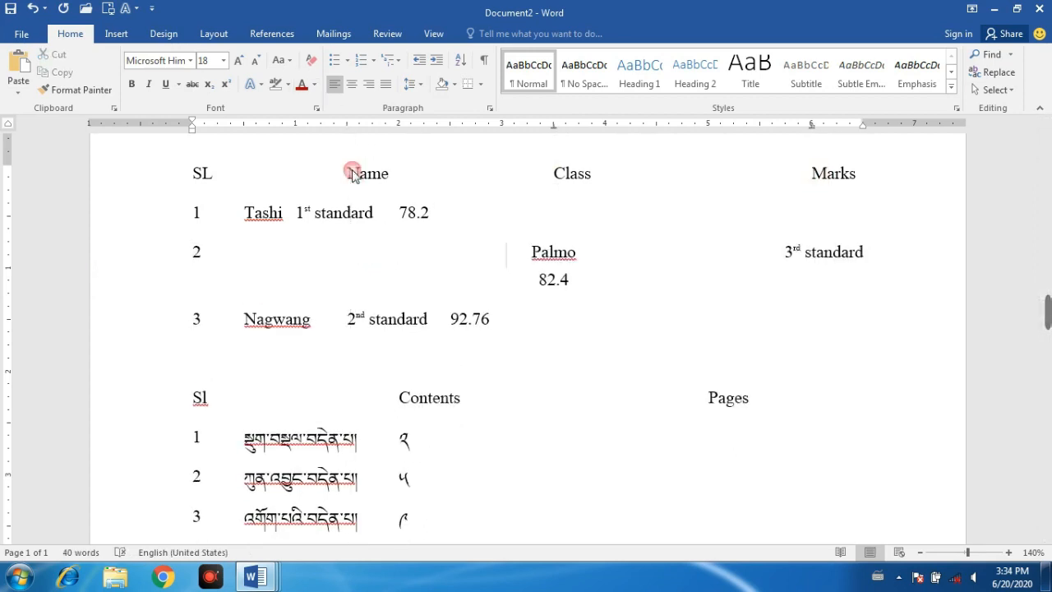
drag(554, 127, 555, 173)
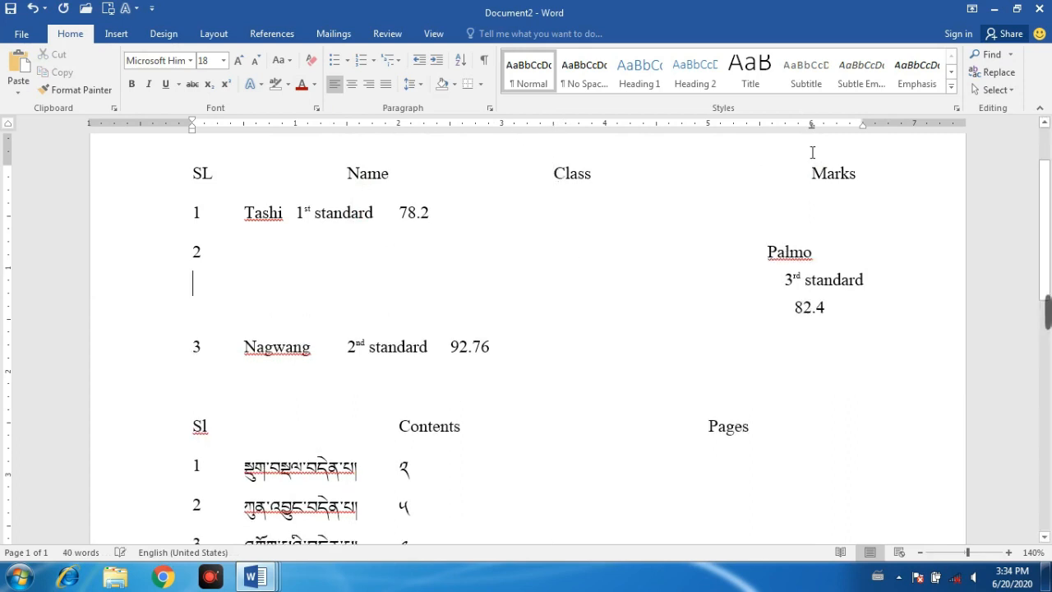
drag(812, 126, 814, 176)
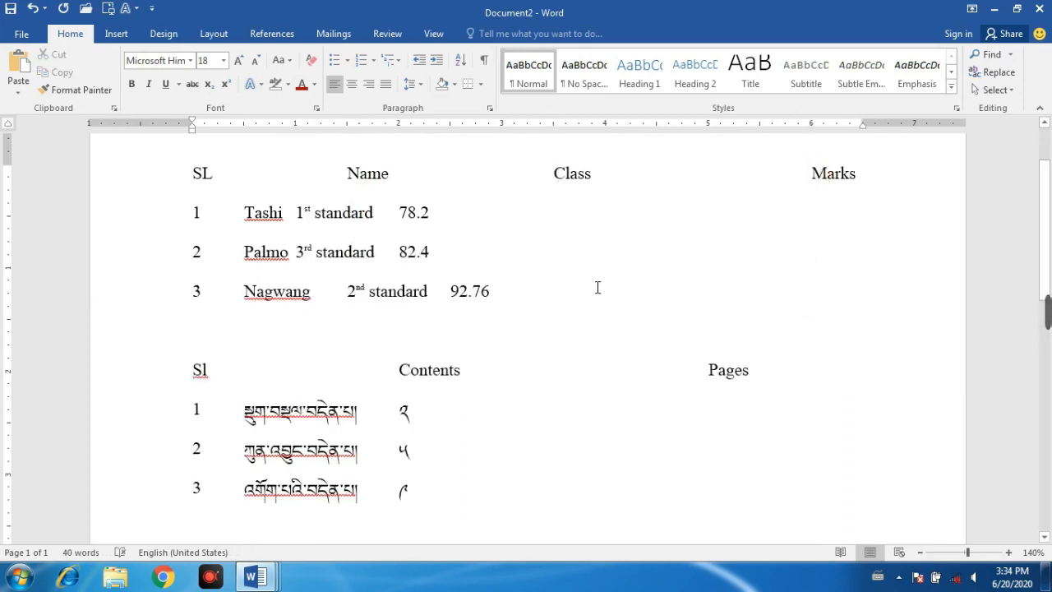
Step: Clear the student list and the contents list so the page is blank
scroll(517, 250, up, 2)
scroll(516, 258, down, 3)
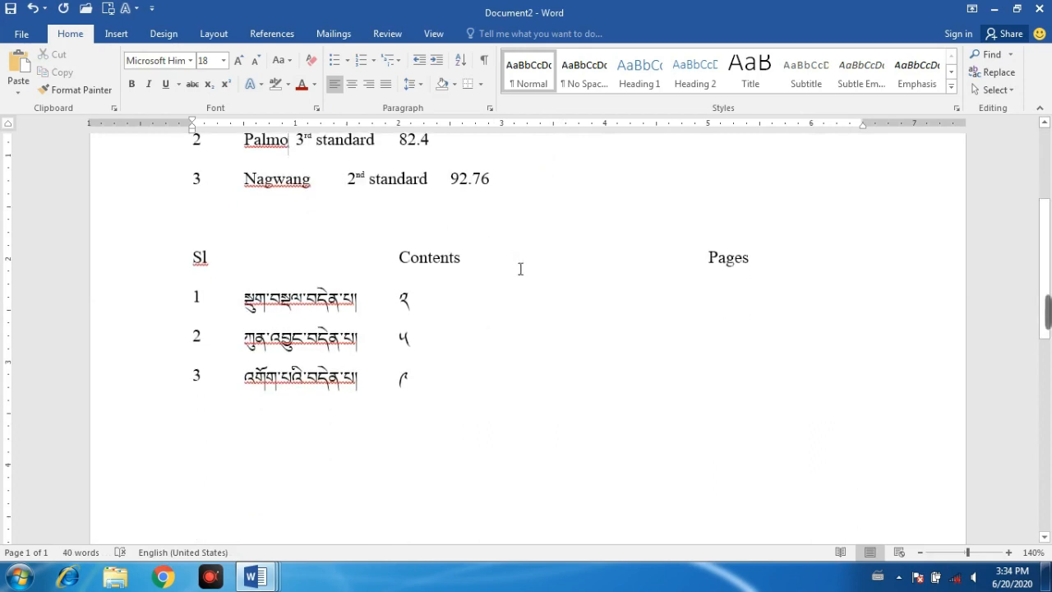
scroll(516, 258, up, 3)
drag(484, 213, 197, 217)
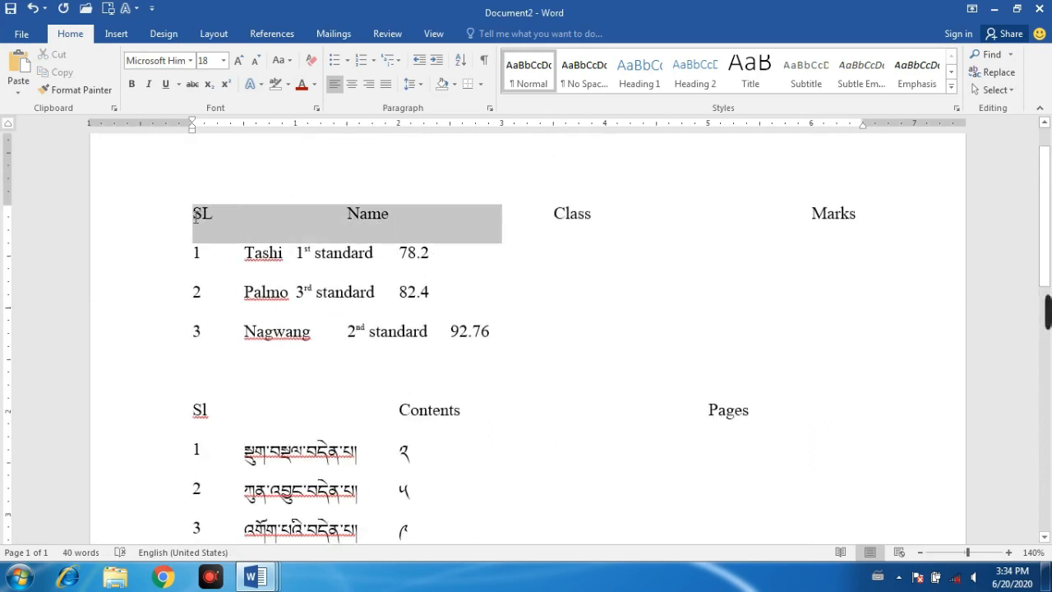
click(475, 204)
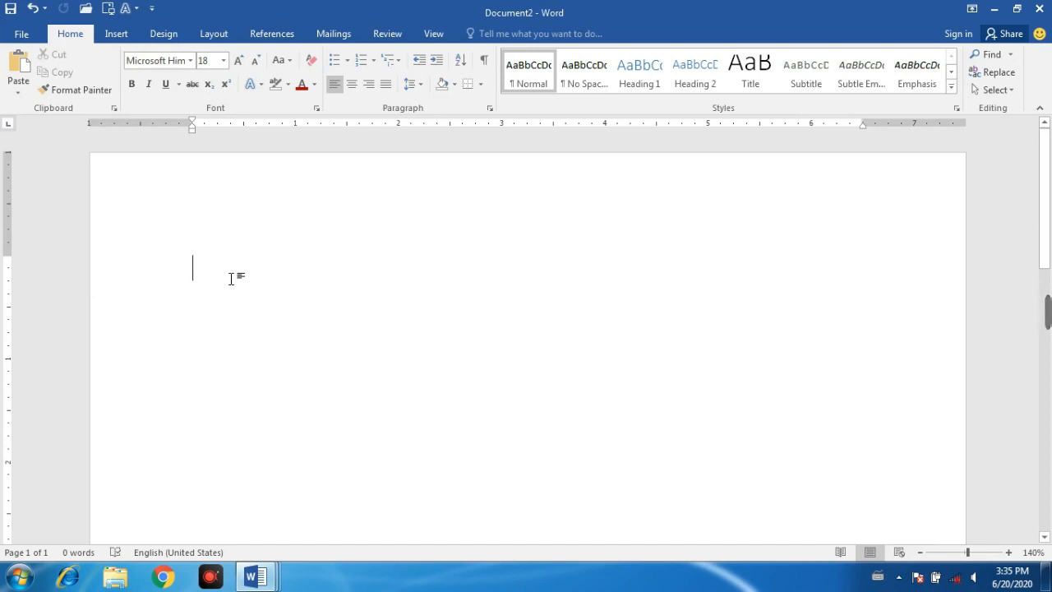
Step: Enter ཨང་། as the first column heading on the blank page
text(ཤལ་)
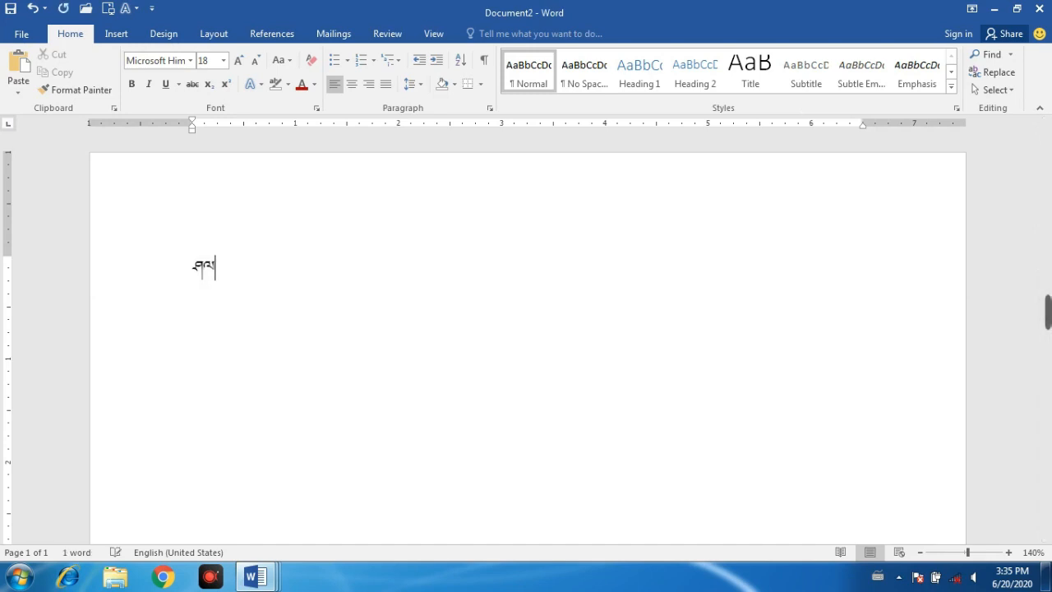
key(BackSpace)
key(BackSpace)
text(ཨད་)
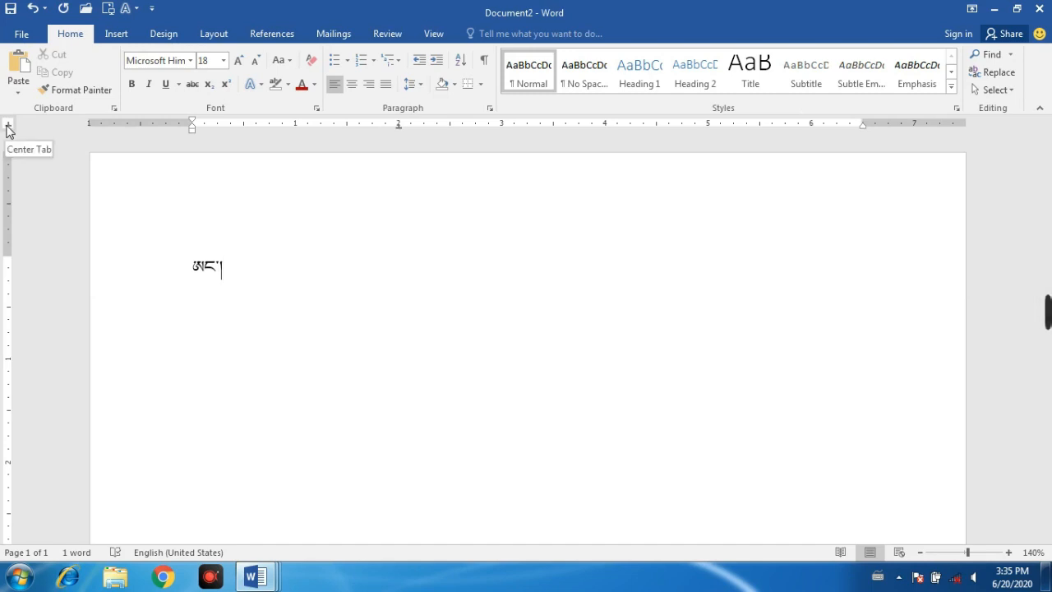
Step: Set a centre tab stop at 2 inches and enter the second heading མཚན། at it
click(8, 128)
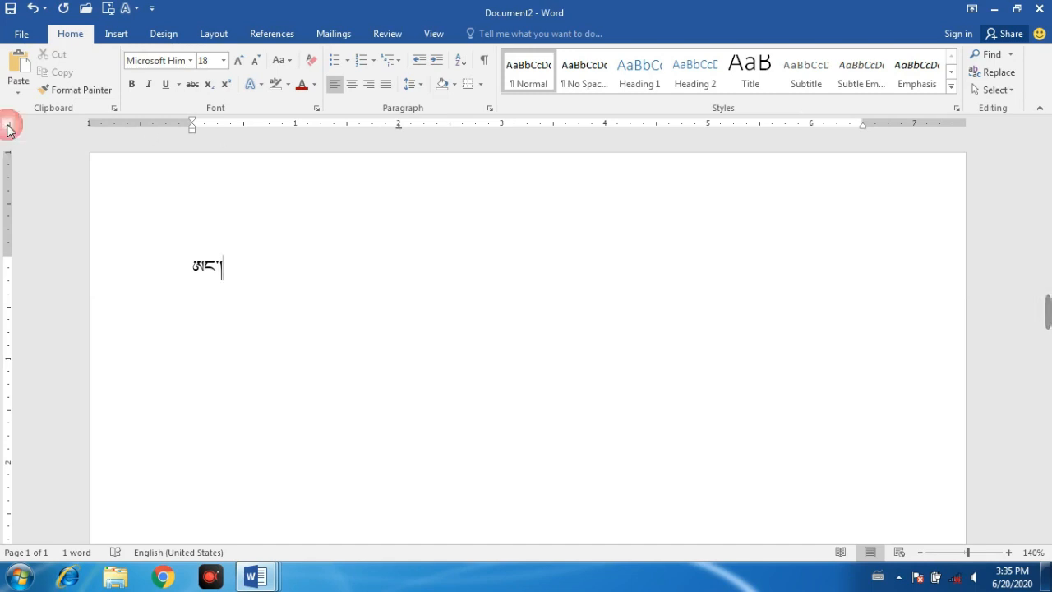
click(8, 128)
click(8, 128)
click(7, 128)
click(7, 128)
click(8, 128)
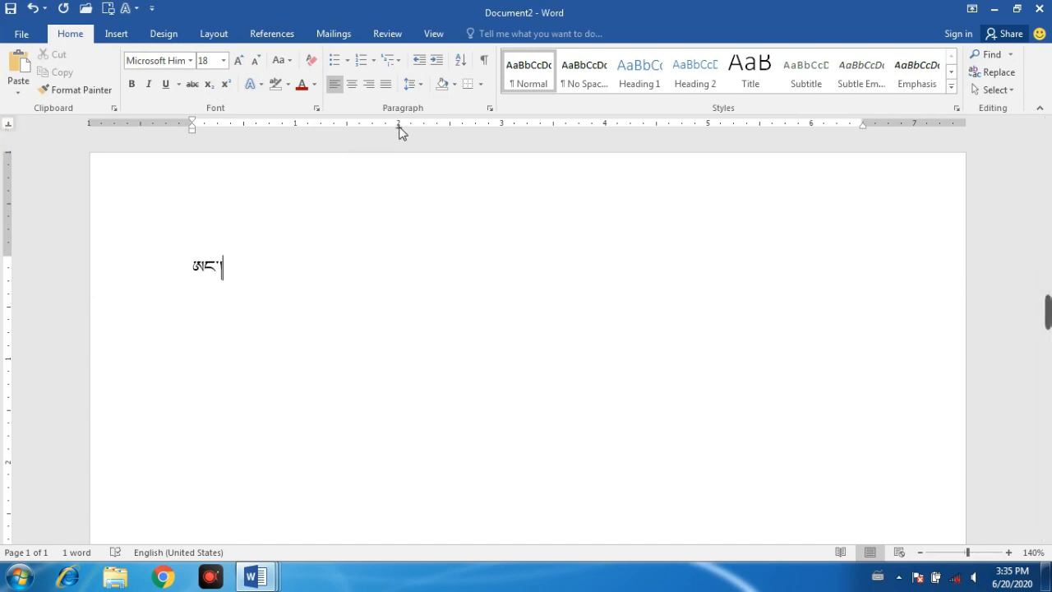
key(Tab)
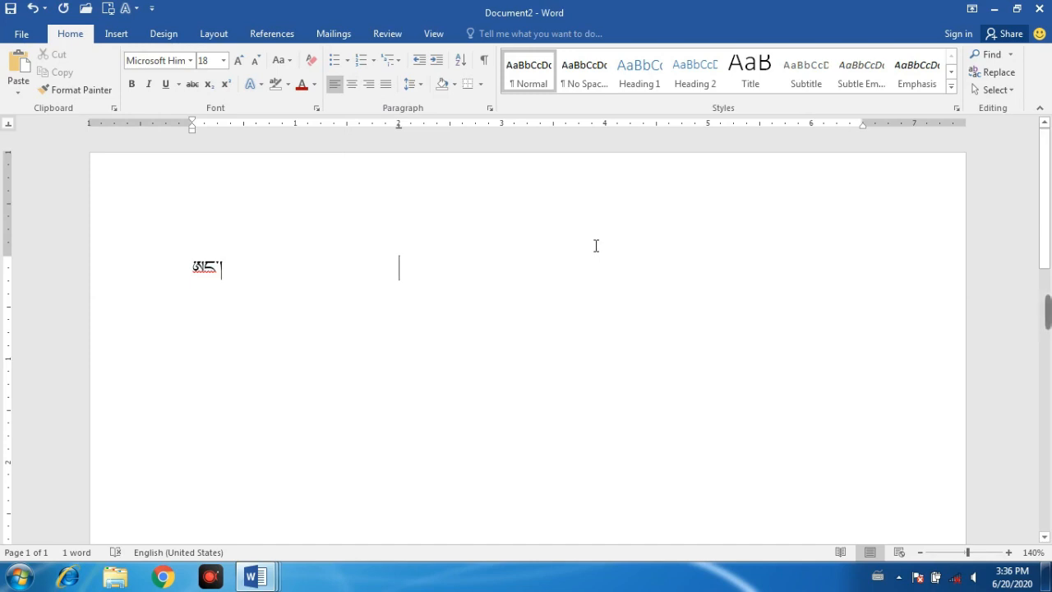
text(མཚན།)
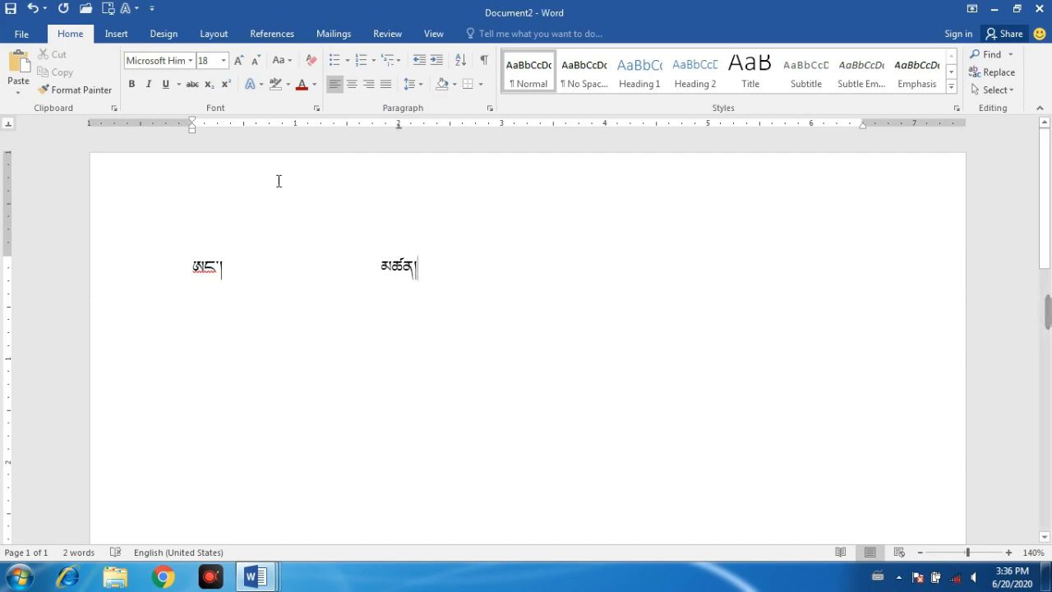
Step: Add a bar tab at about 3.1 inches and a centre tab stop at about 4.3 inches to the heading row
click(9, 126)
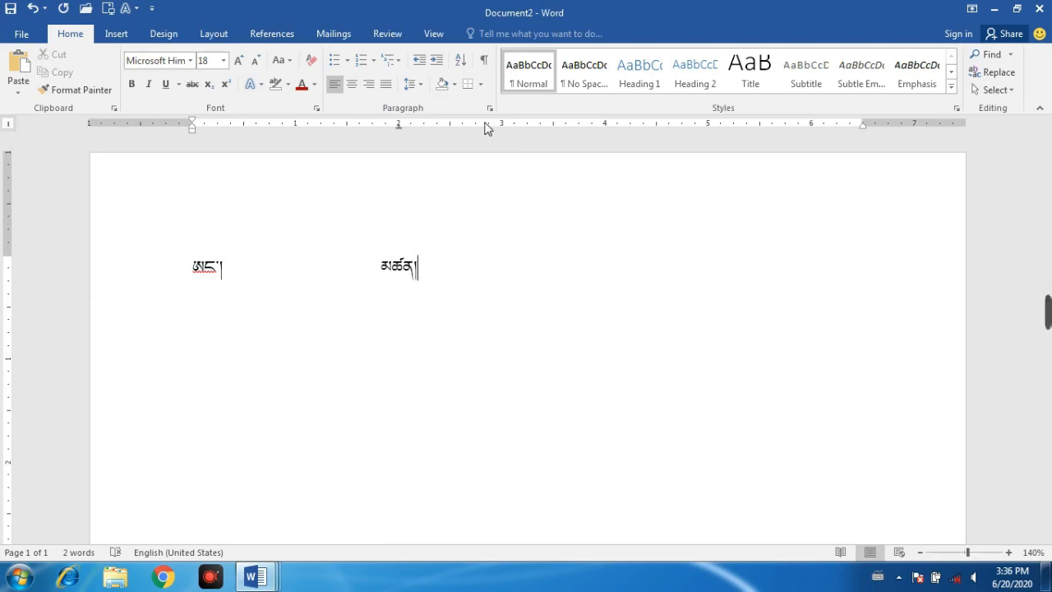
click(514, 124)
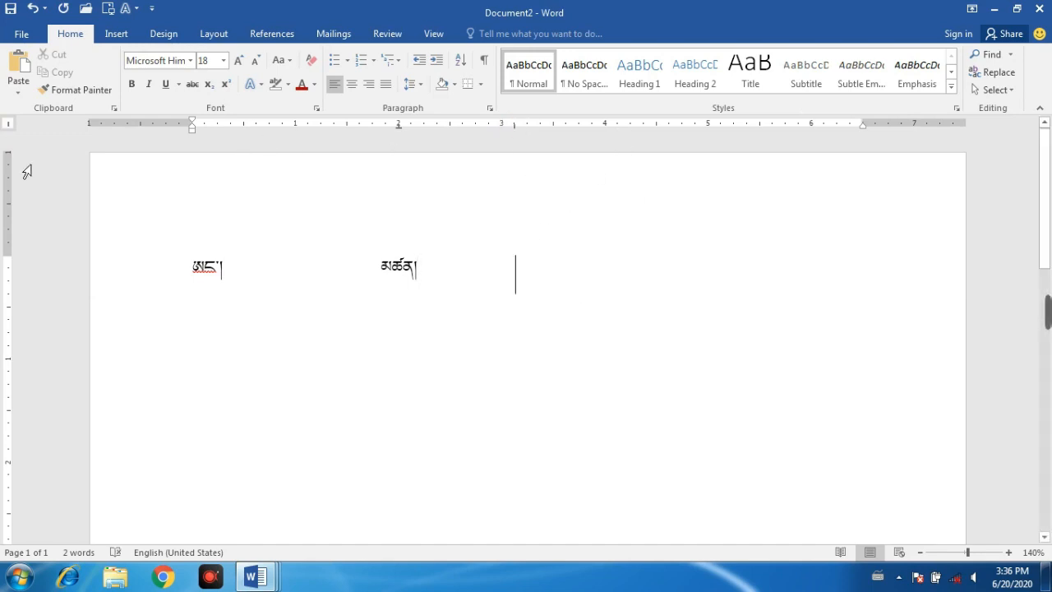
click(7, 127)
click(7, 127)
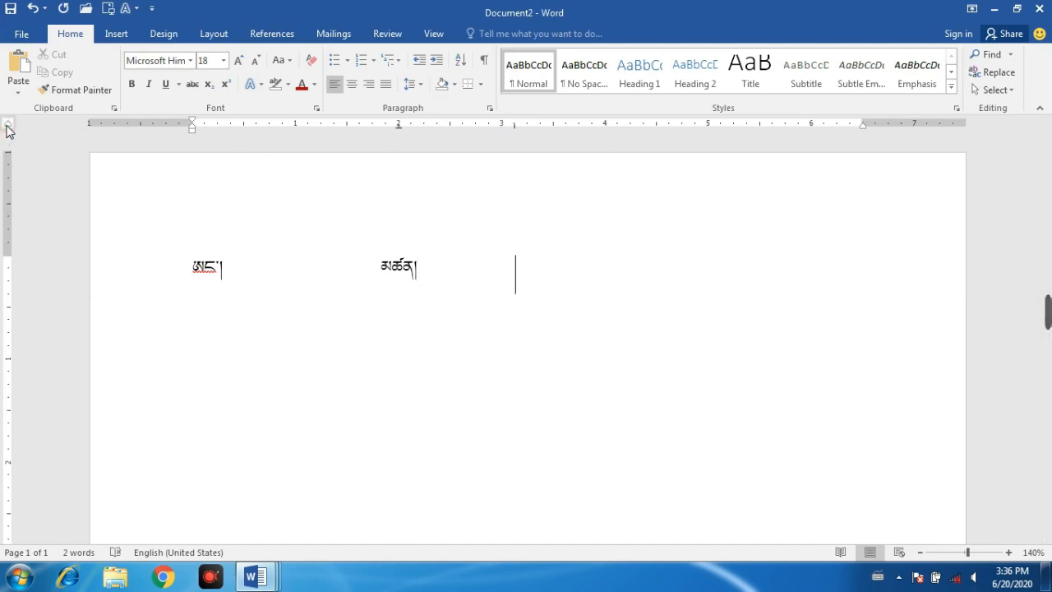
click(8, 124)
click(636, 125)
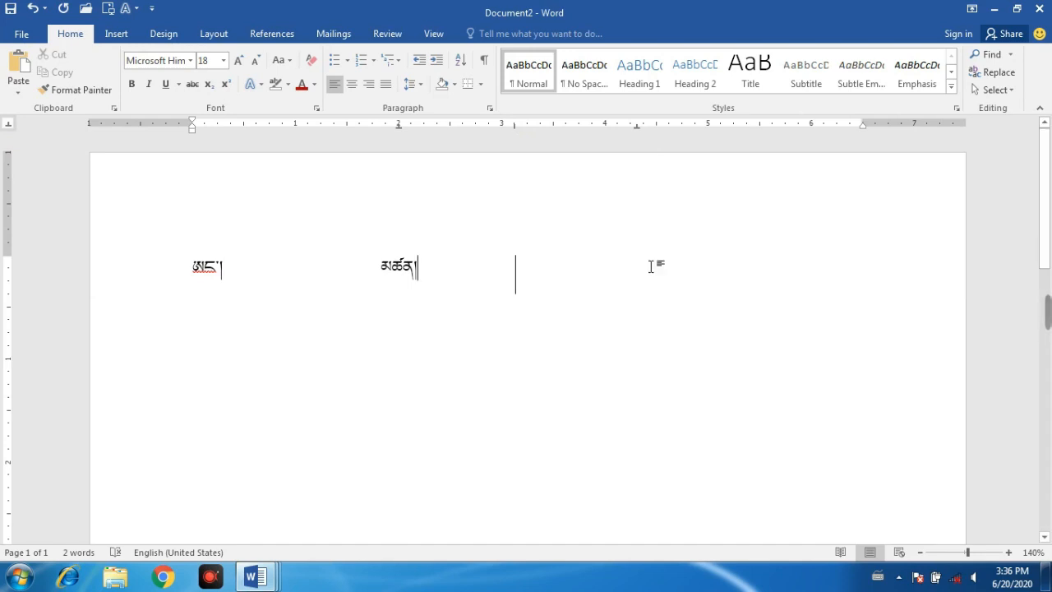
Step: Enter the third heading ཕ་ཡུལ། at the centre tab stop at about 4.3 inches
key(Tab)
text(ཕ་)
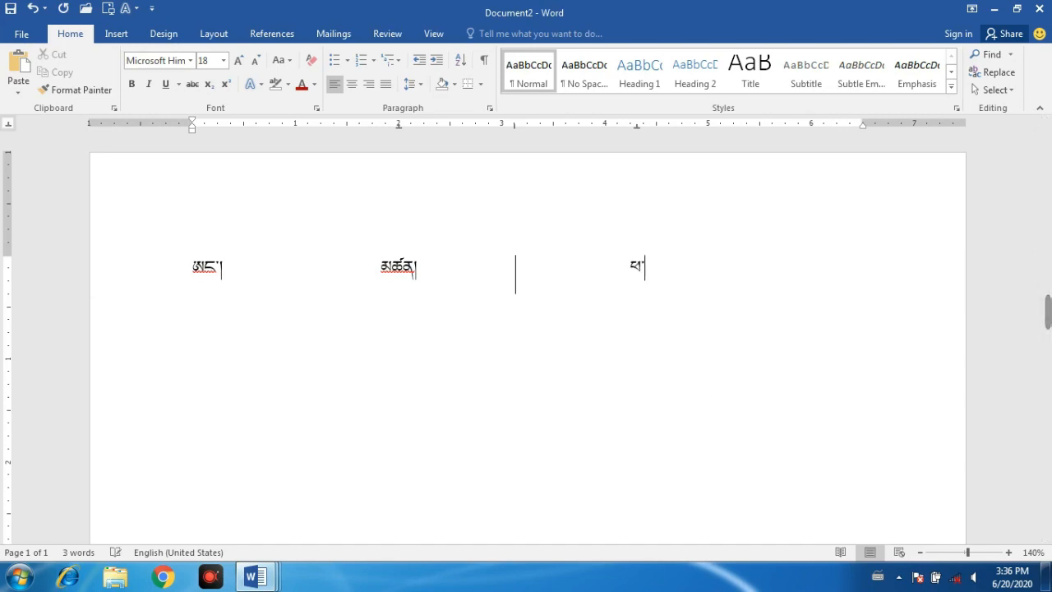
text(ཡུལ།)
key(Tab)
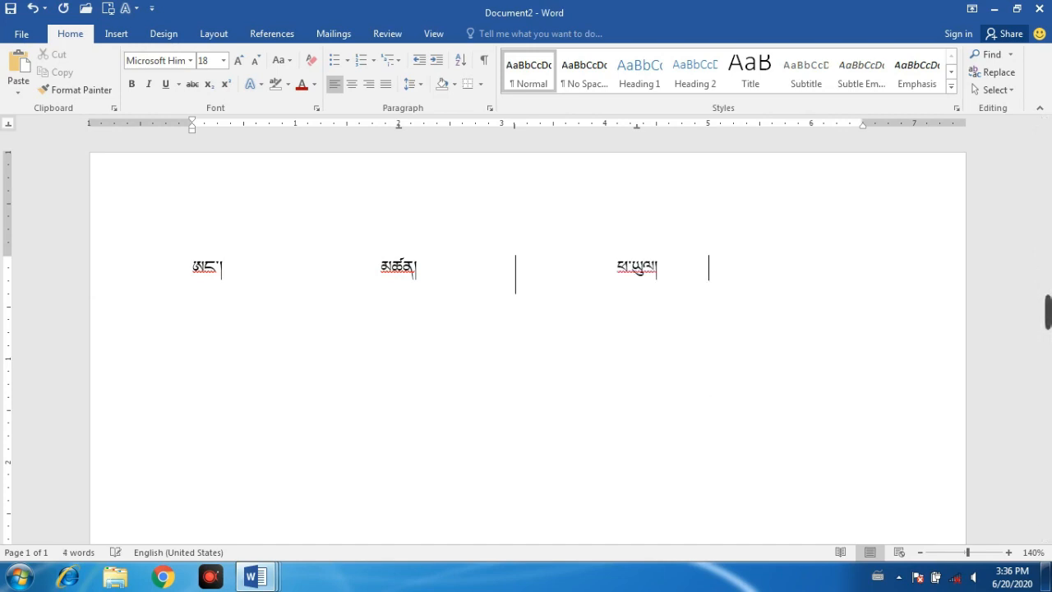
key(BackSpace)
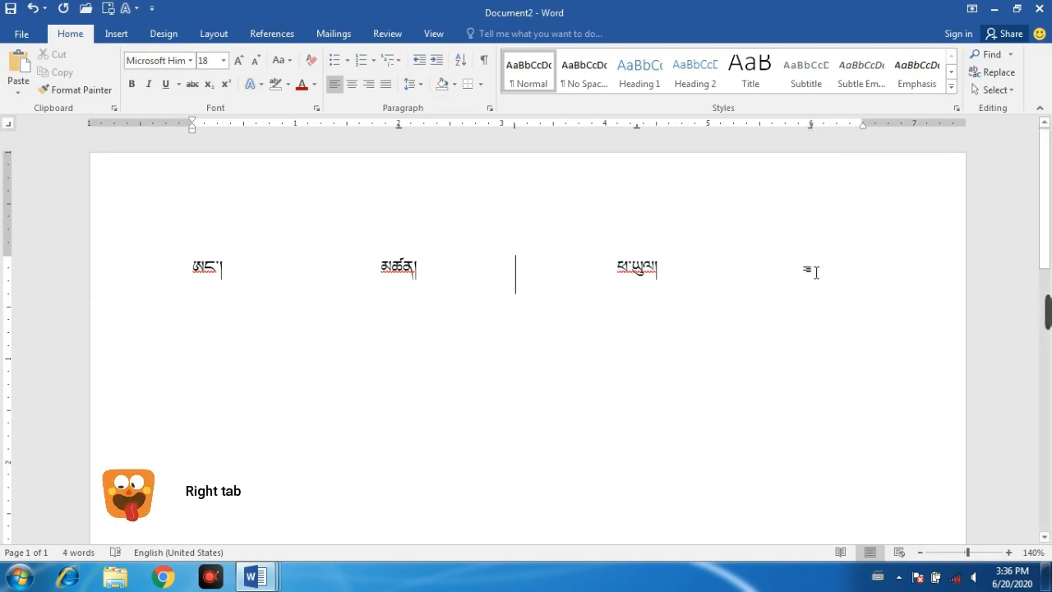
Step: Set a right tab stop at 6 inches and enter the fourth heading མི་གླ། at it
double_click(842, 277)
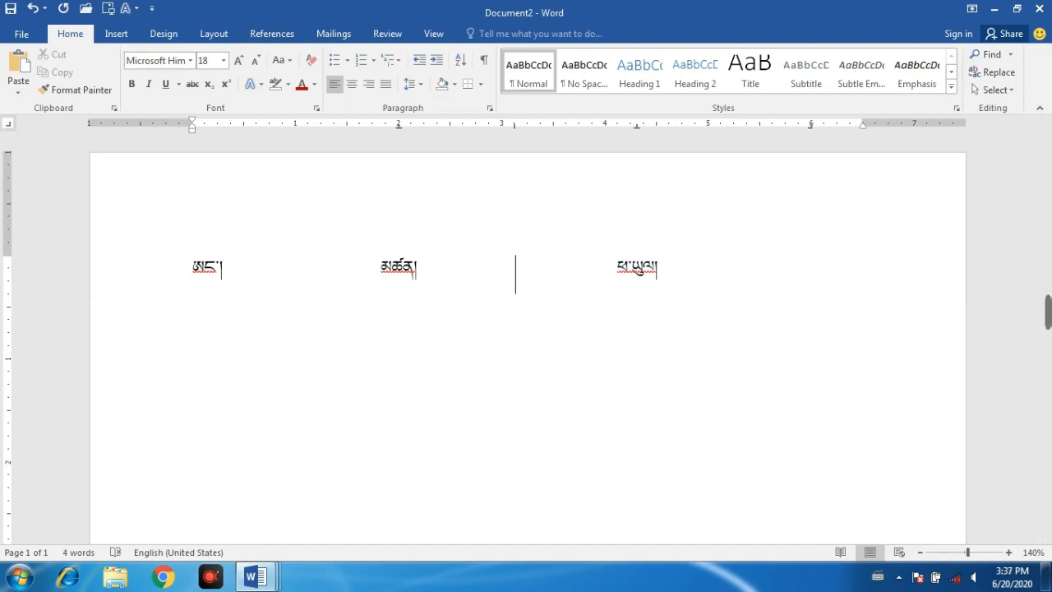
text(མི་ཀླུ)
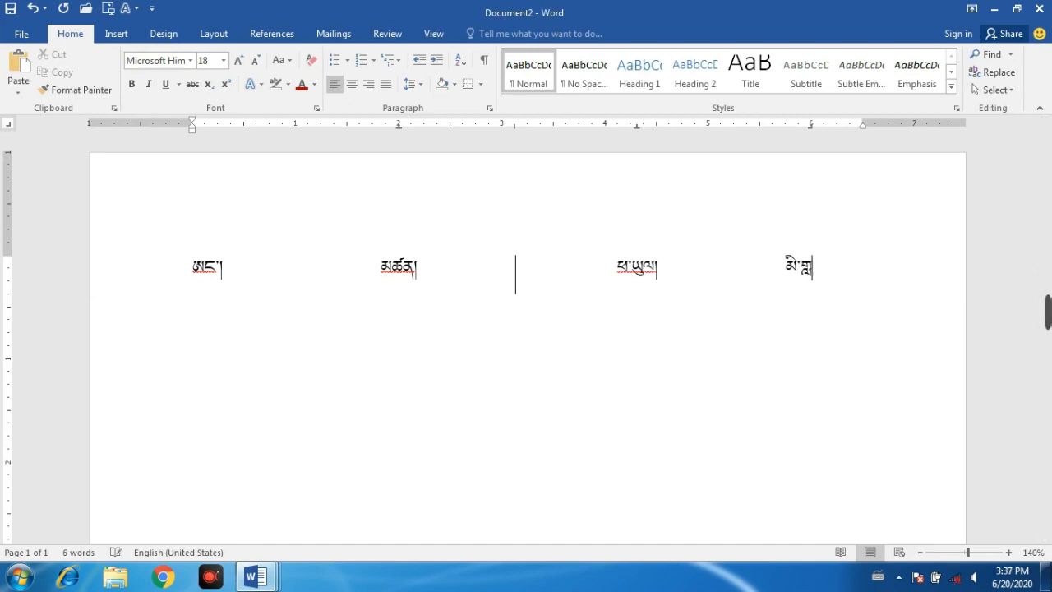
text(།)
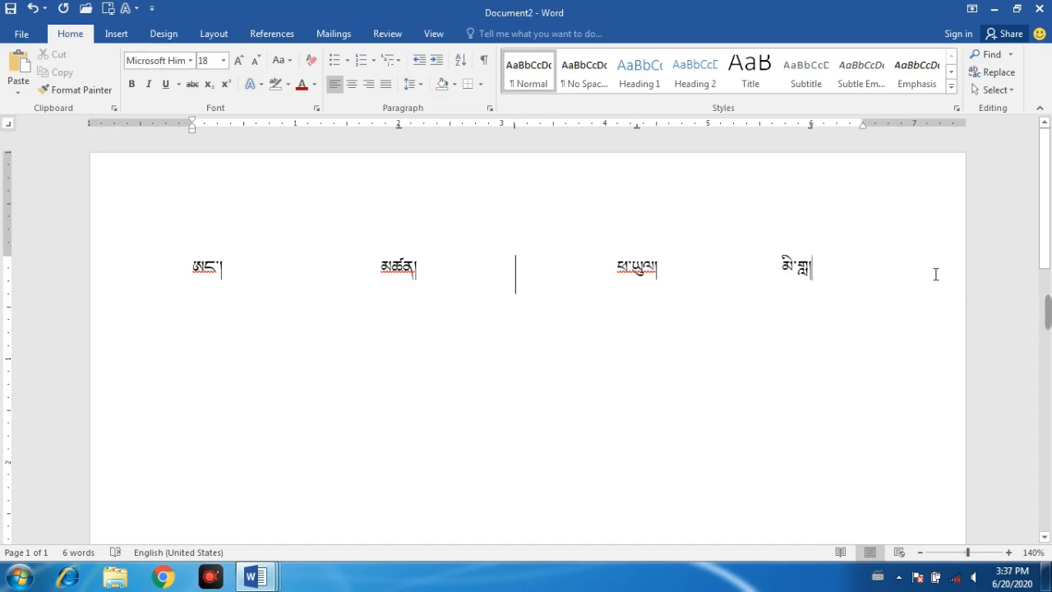
Step: Enter the first row under the headings: number ༡, the person's name, place ཆབ་མདོ། and amount ༥༥༠, aligned at the tab stops
key(Return)
text(༡)
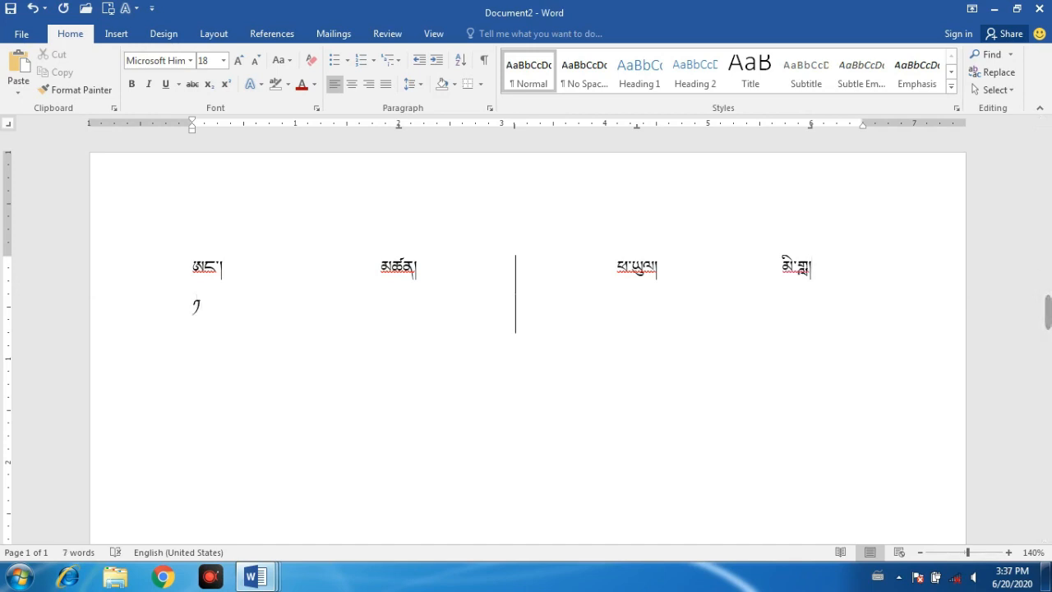
key(Tab)
text(བཀྲིས་དོན་)
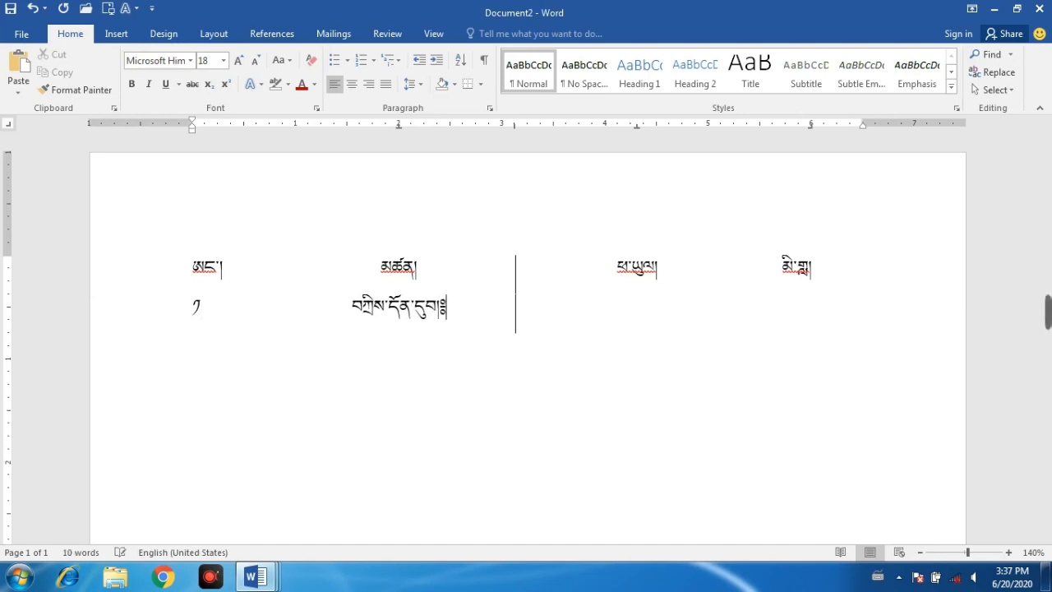
text(གྲུབ)
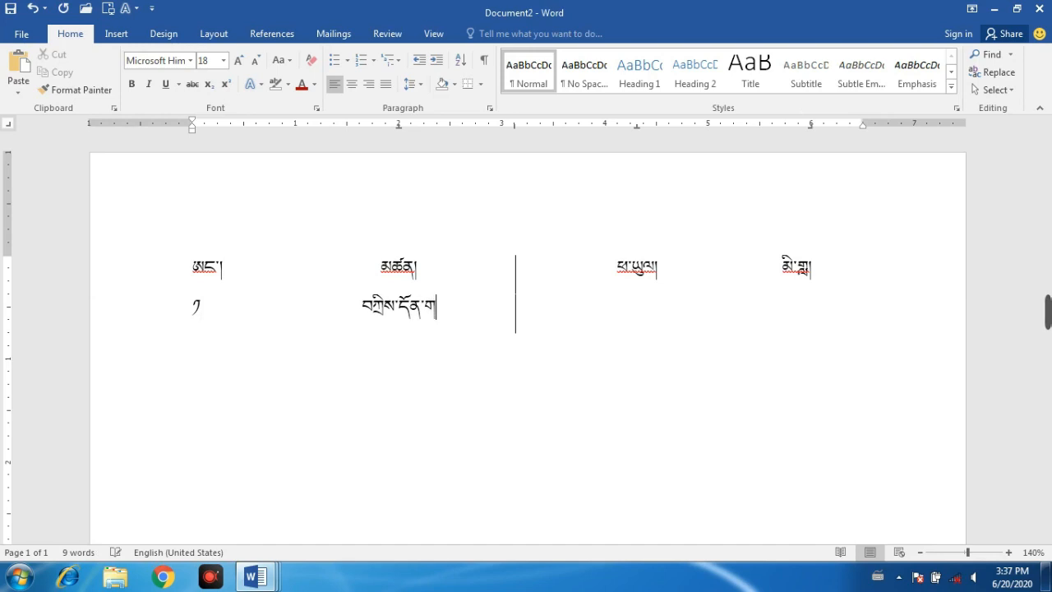
text(།)
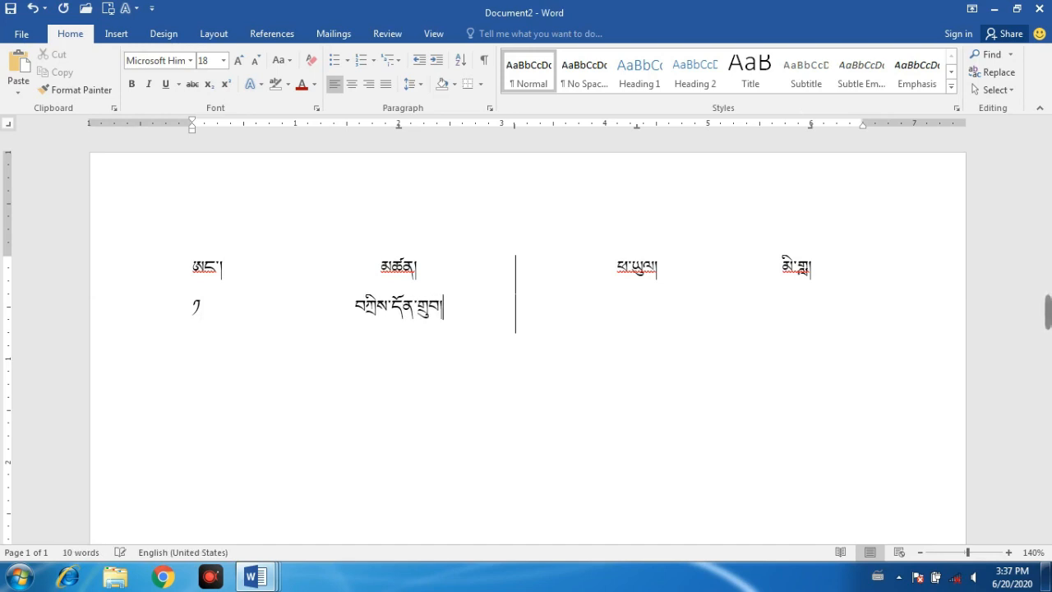
key(Tab)
text(ཆབ་མད)
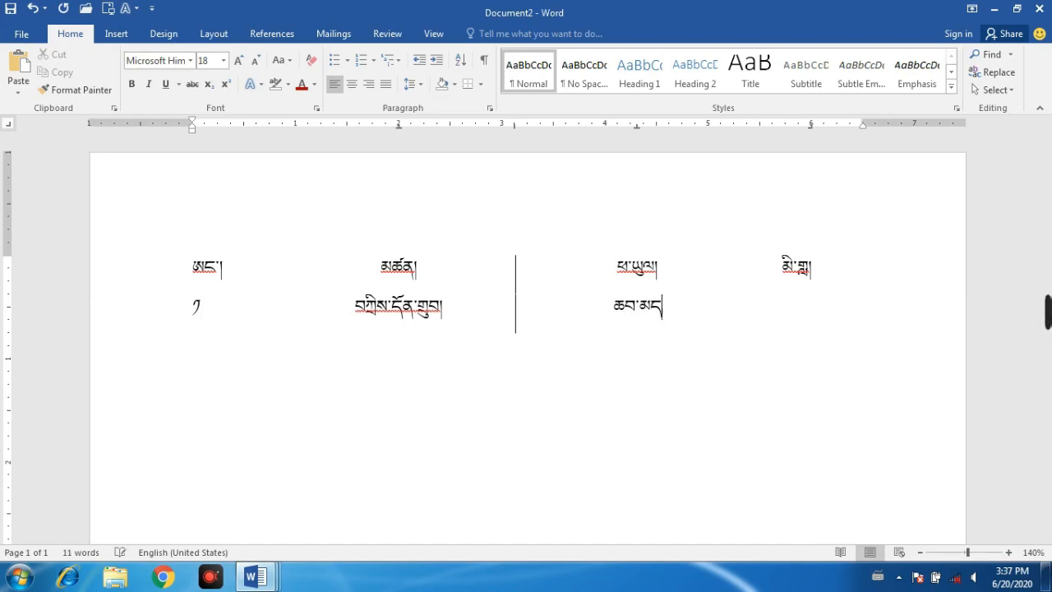
text(ོ།)
key(Tab)
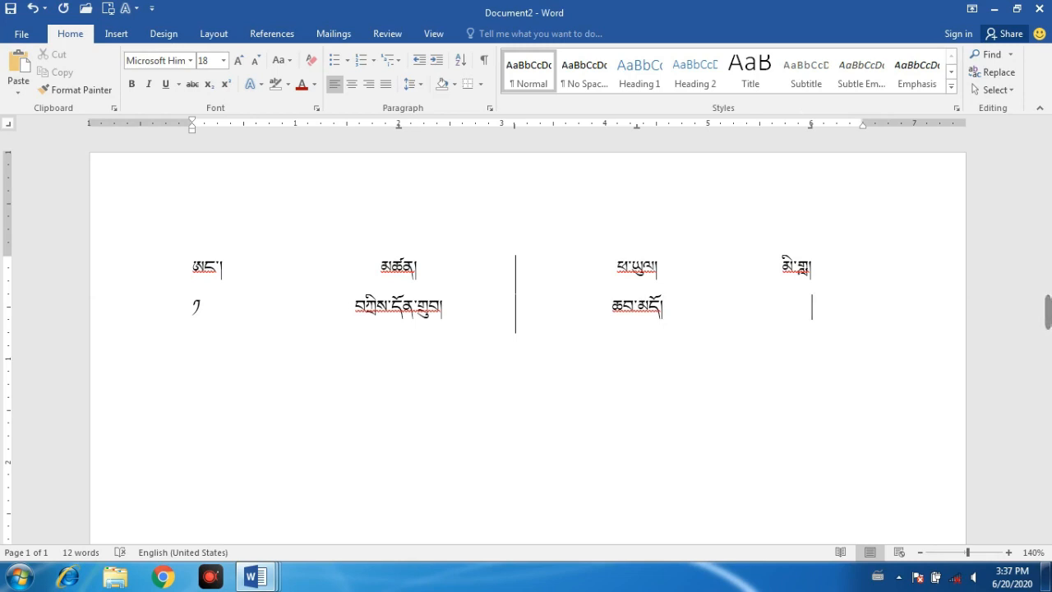
text(༥༥༠)
Step: Add a second row with number ༢, the person's name, place ལྷ་ས། and amount ༣༧༥ at the tab stops
key(Return)
text(༢)
key(Tab)
text(ཚེ་རིང་།)
key(Tab)
text(ལྷ་ས།)
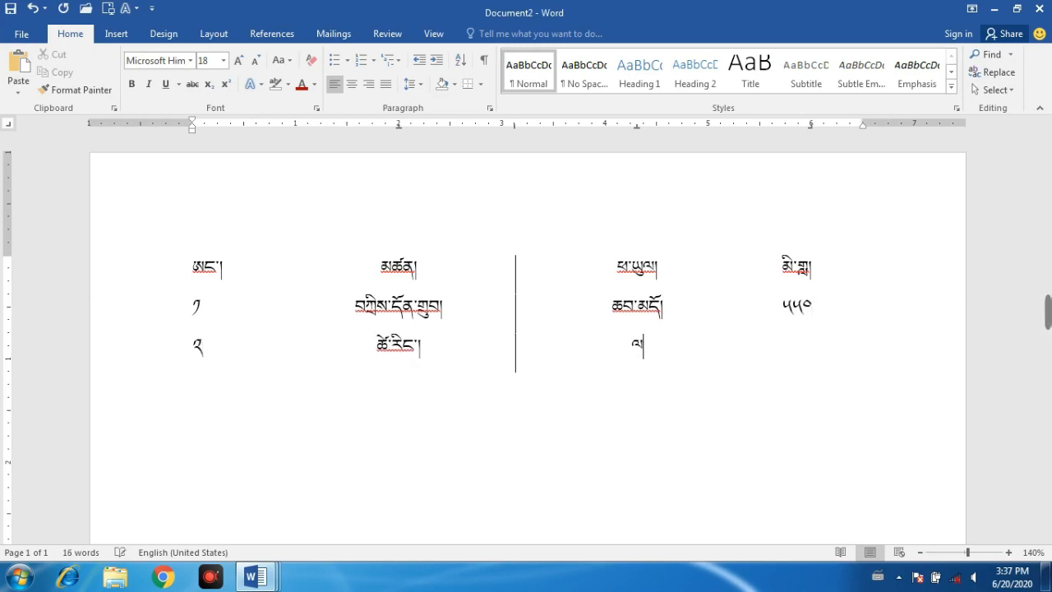
key(Tab)
text(༣༧༥)
Step: Add a third row with number ༣, the person's name, place བལ་ཡུལ། and amount ༤༢༡ at the tab stops
key(Return)
text(༣༧༢)
key(Tab)
text(ངག་དབང་།)
key(Tab)
text(བལ་ཡུལ།)
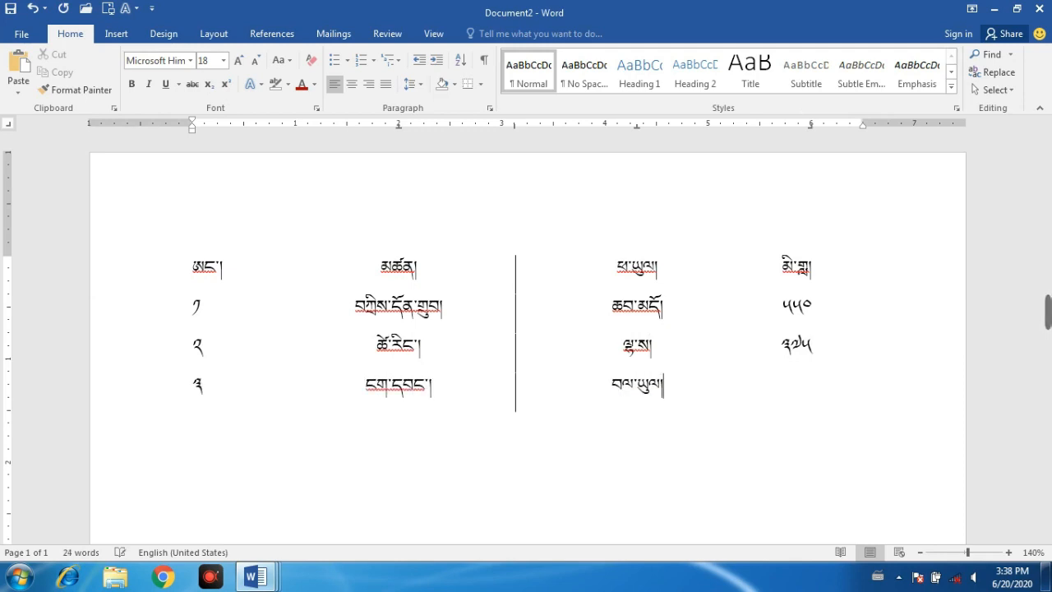
key(Tab)
text(༤༢༡)
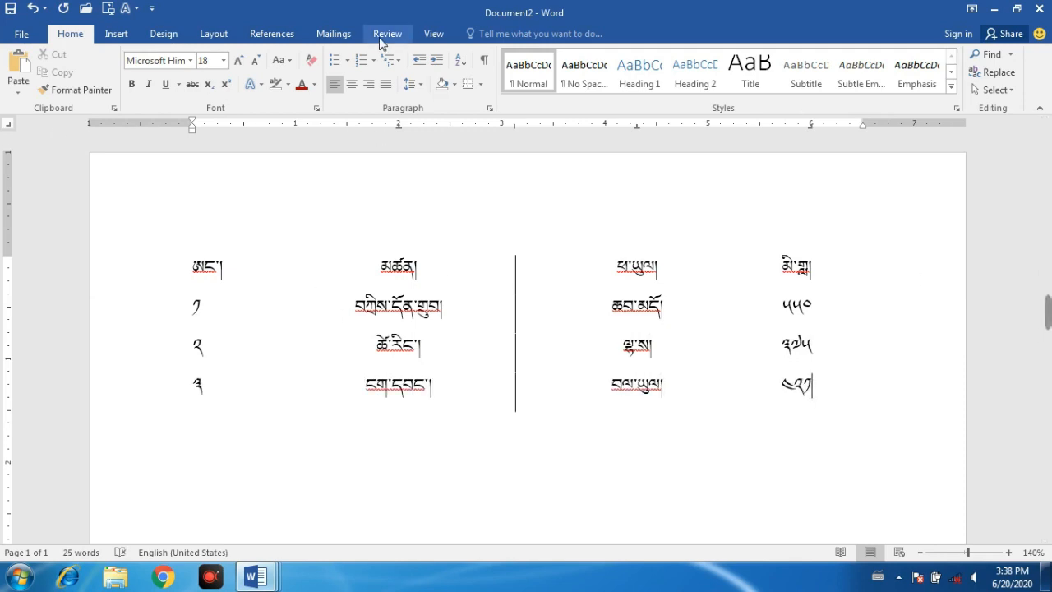
Step: Review the paragraph and tab settings of the blank line below the list, and close them without changes
click(116, 34)
click(69, 34)
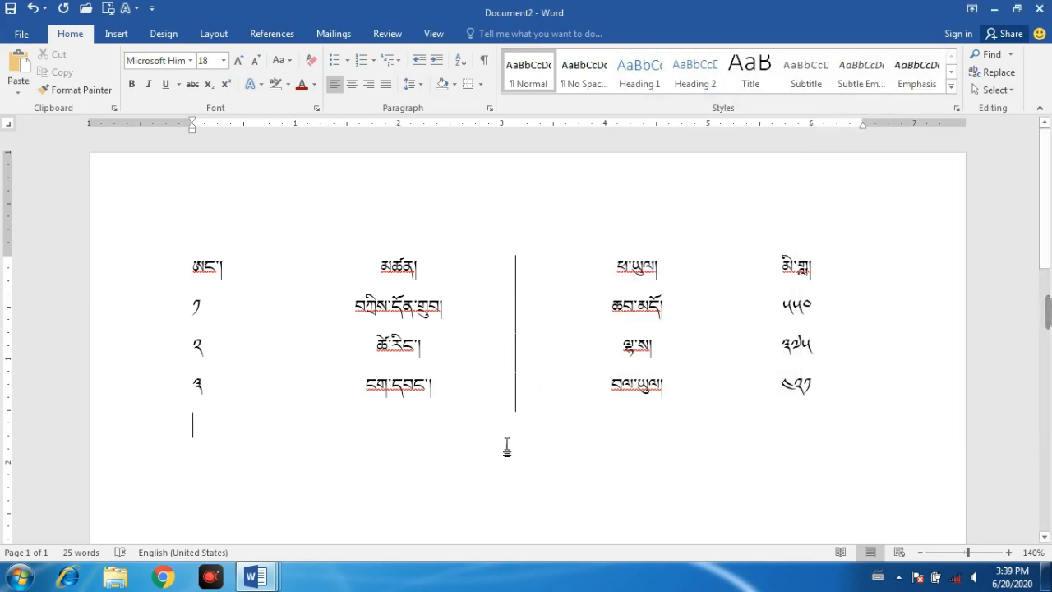
scroll(590, 424, down, 2)
scroll(590, 424, up, 2)
click(490, 107)
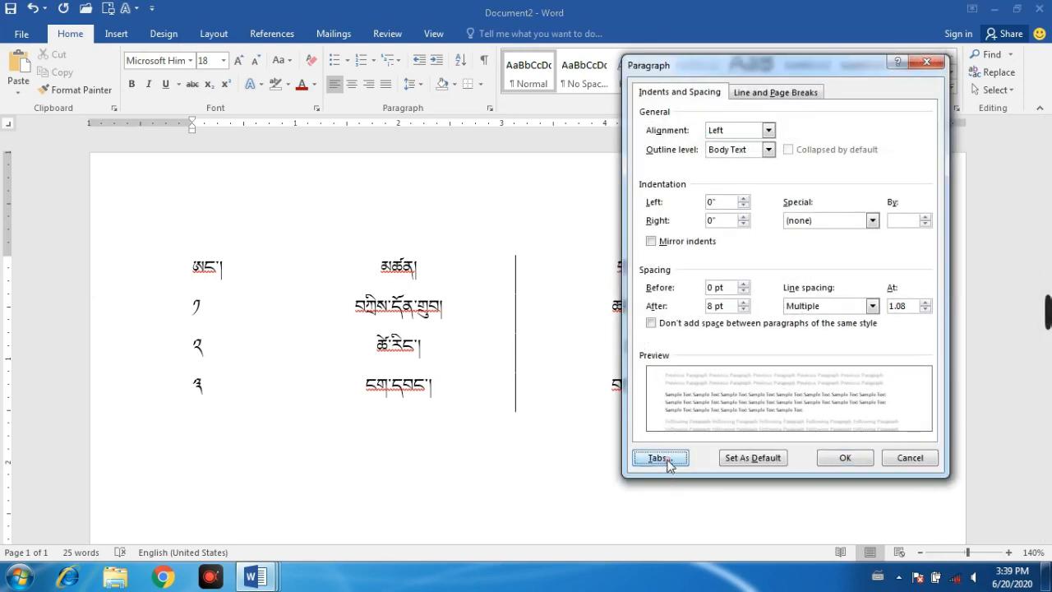
click(667, 524)
click(1004, 416)
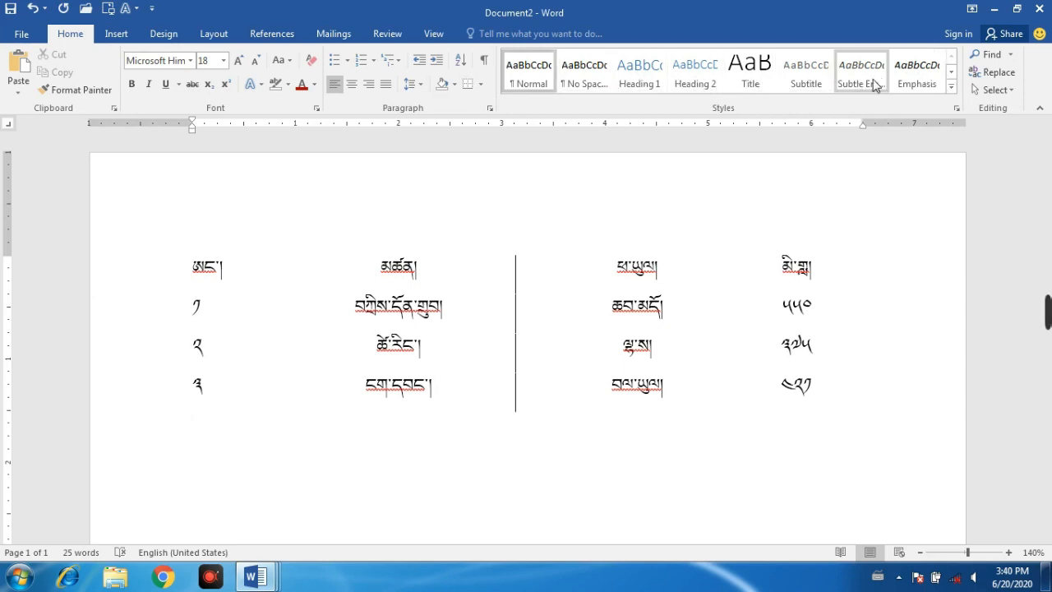
Step: Look through the full gallery of text styles without applying any
click(951, 73)
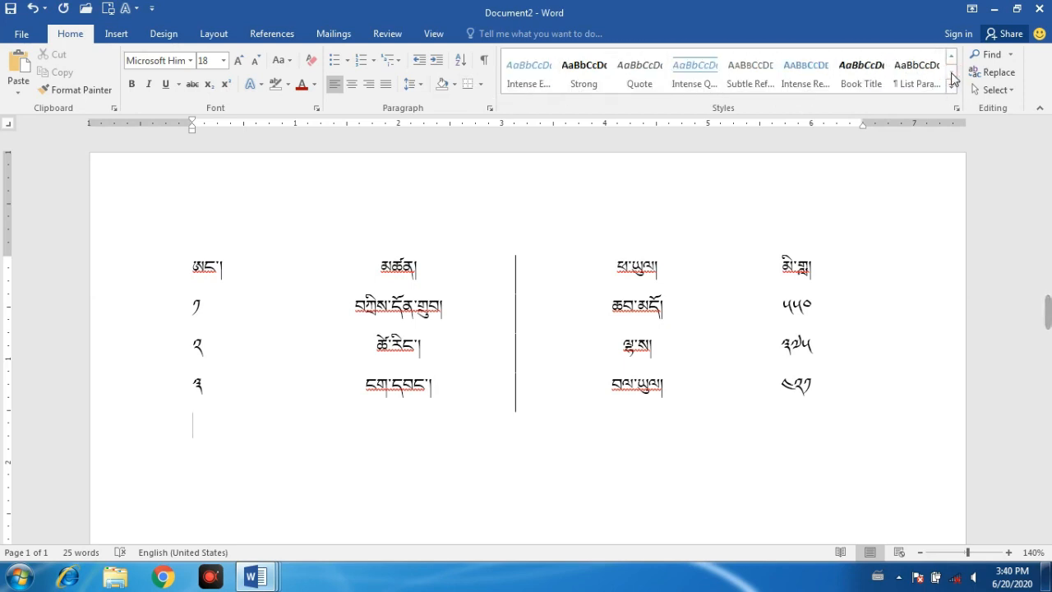
click(952, 85)
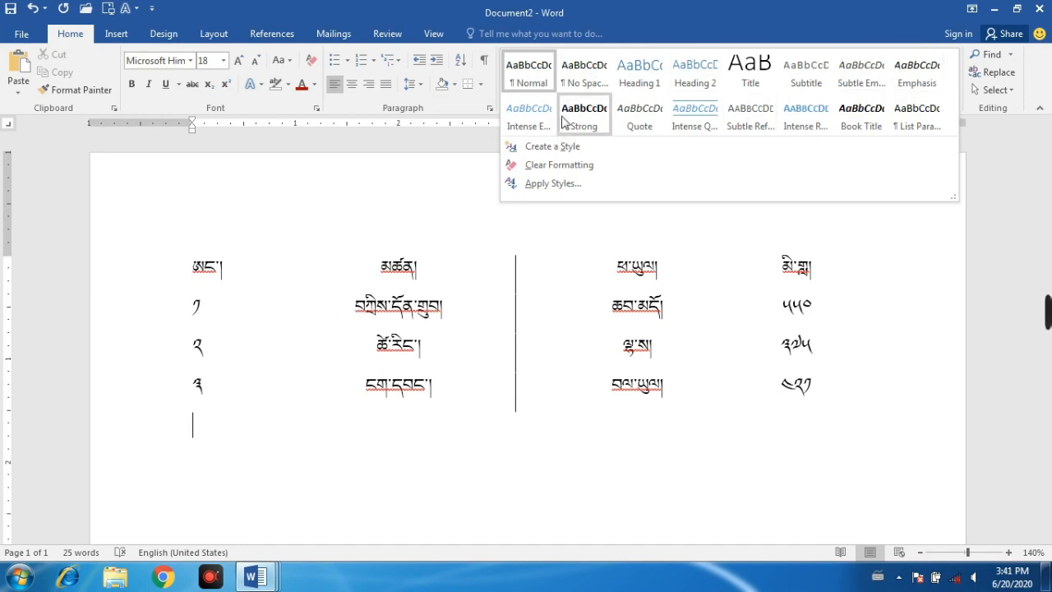
click(550, 239)
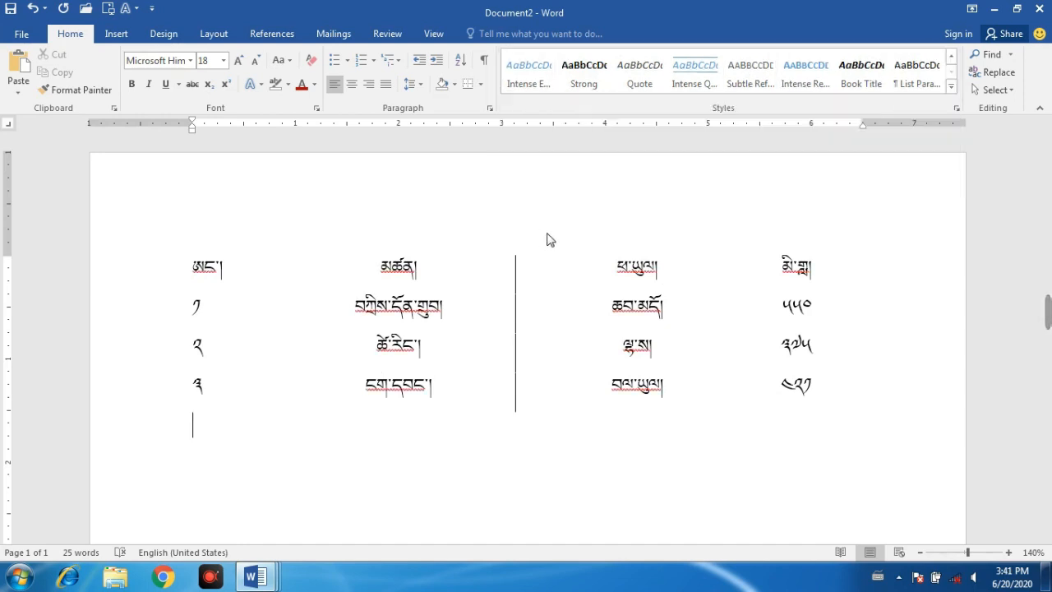